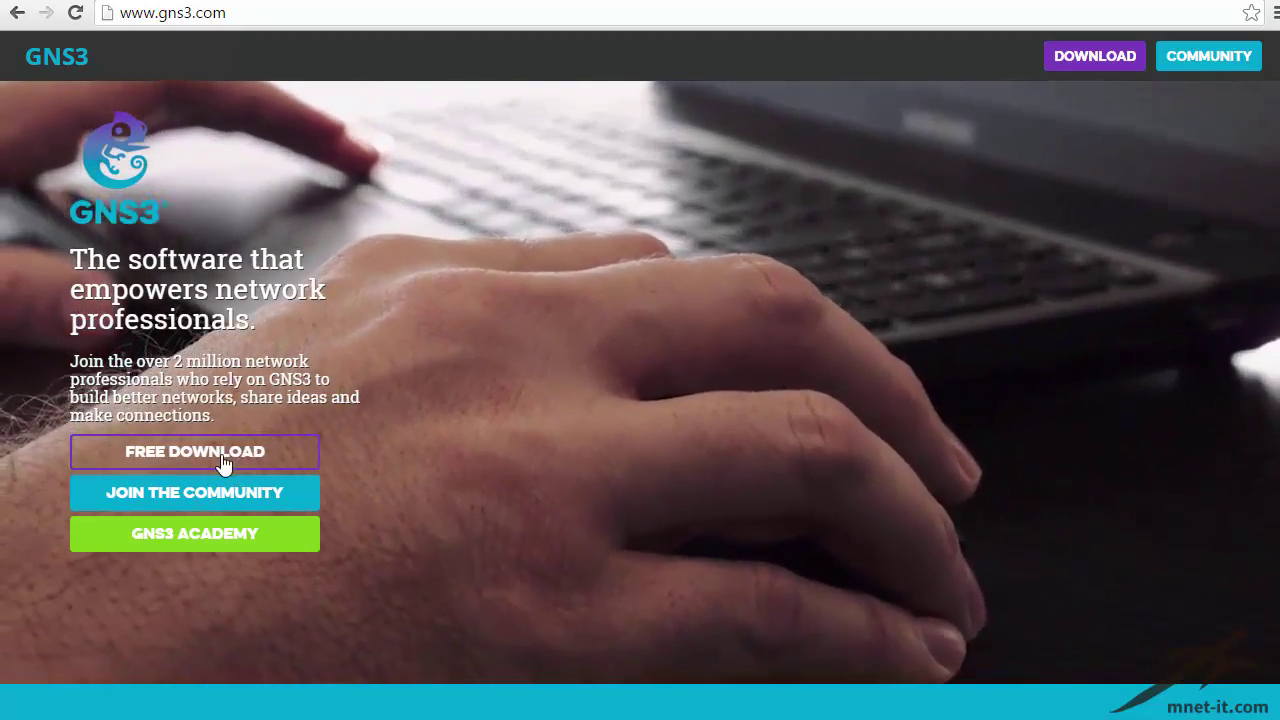
Step: Request the free GNS3 download, sign in to the community with Facebook, and permanently dismiss the Say Something tip
left_click(226, 461)
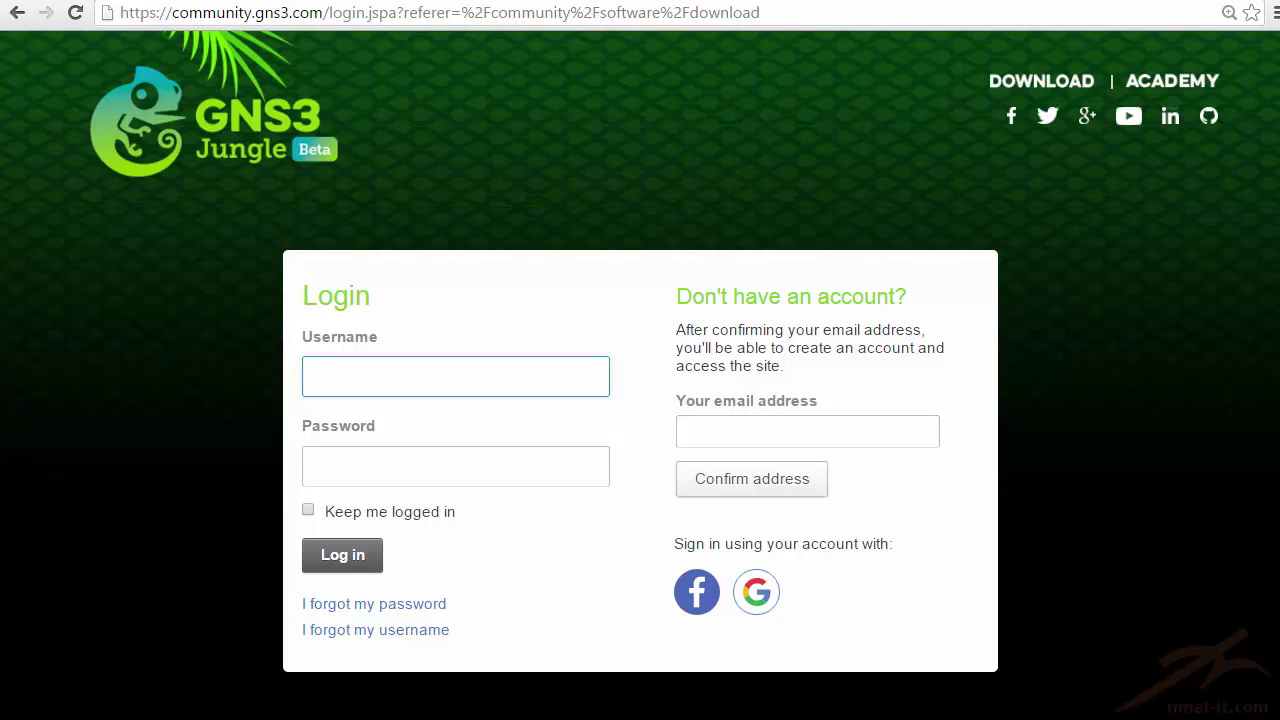
left_click(697, 600)
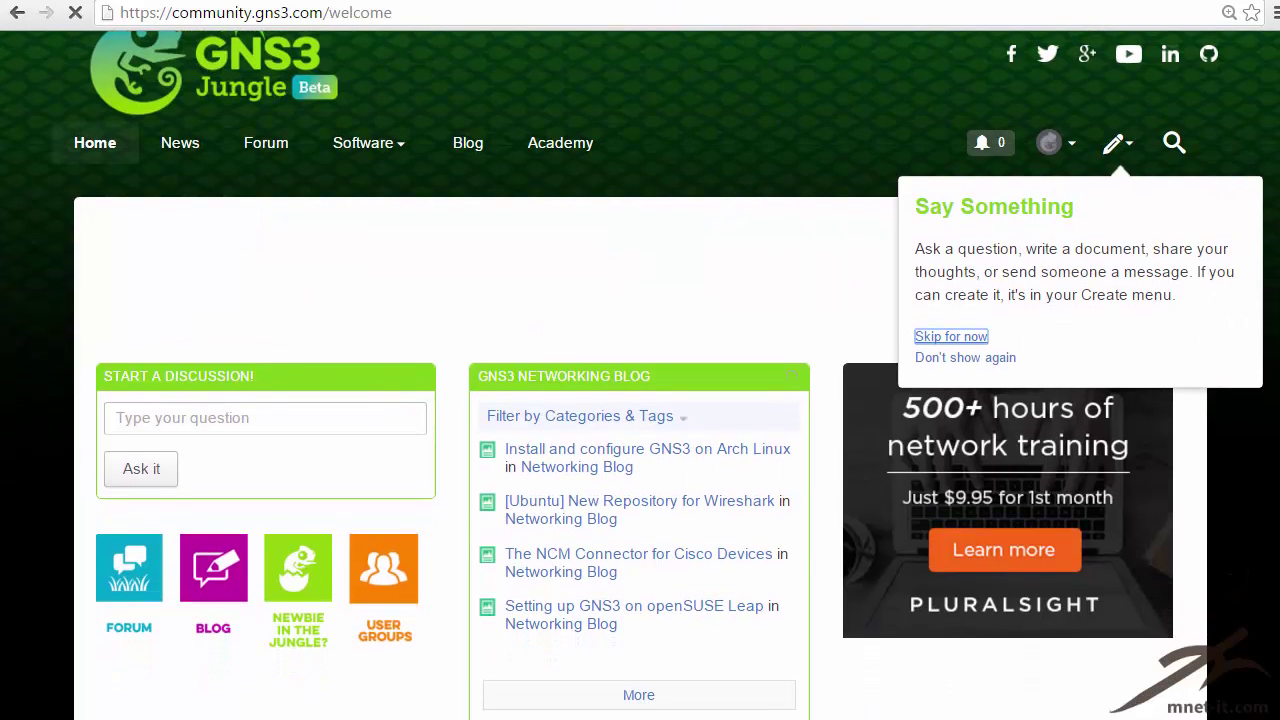
left_click(935, 360)
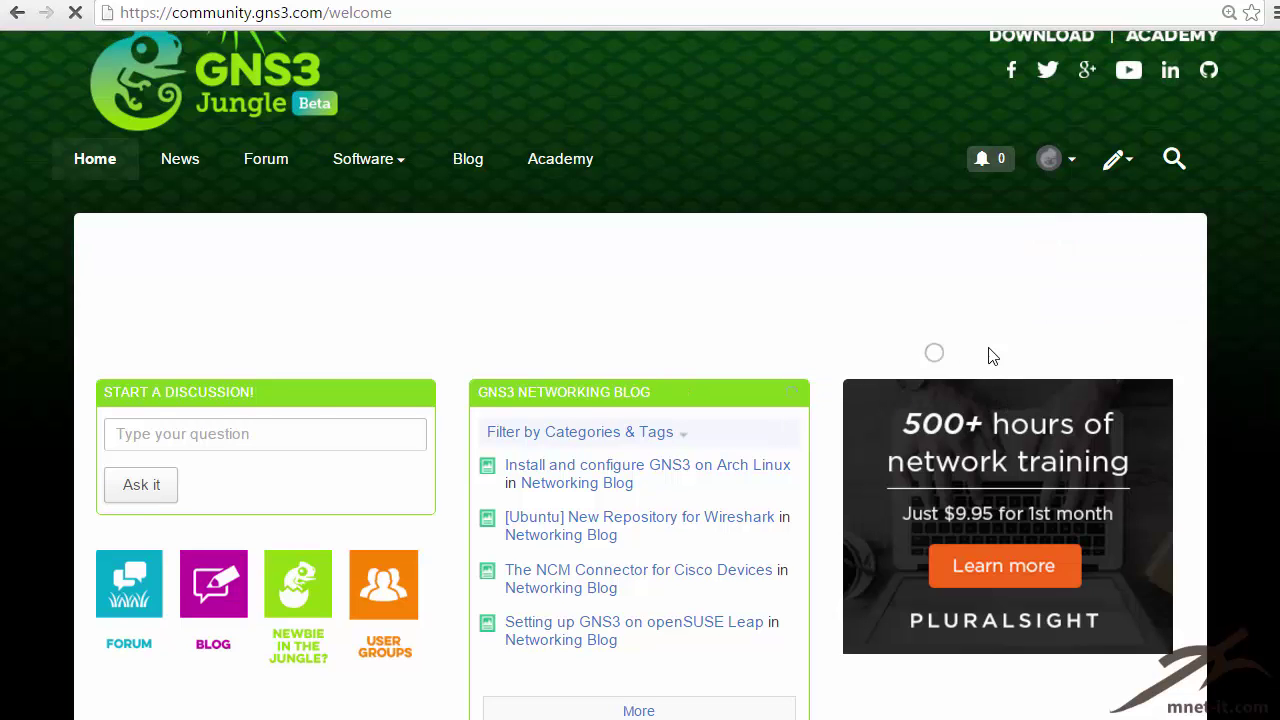
Step: Open the community's software download page and bring the Windows, Linux and Mac version 1.3.11 installers into view
scroll(988, 354, "down", 3)
mouse_move(1279, 425)
left_mouse_down()
mouse_move(1269, 522)
mouse_move(1276, 438)
left_mouse_up()
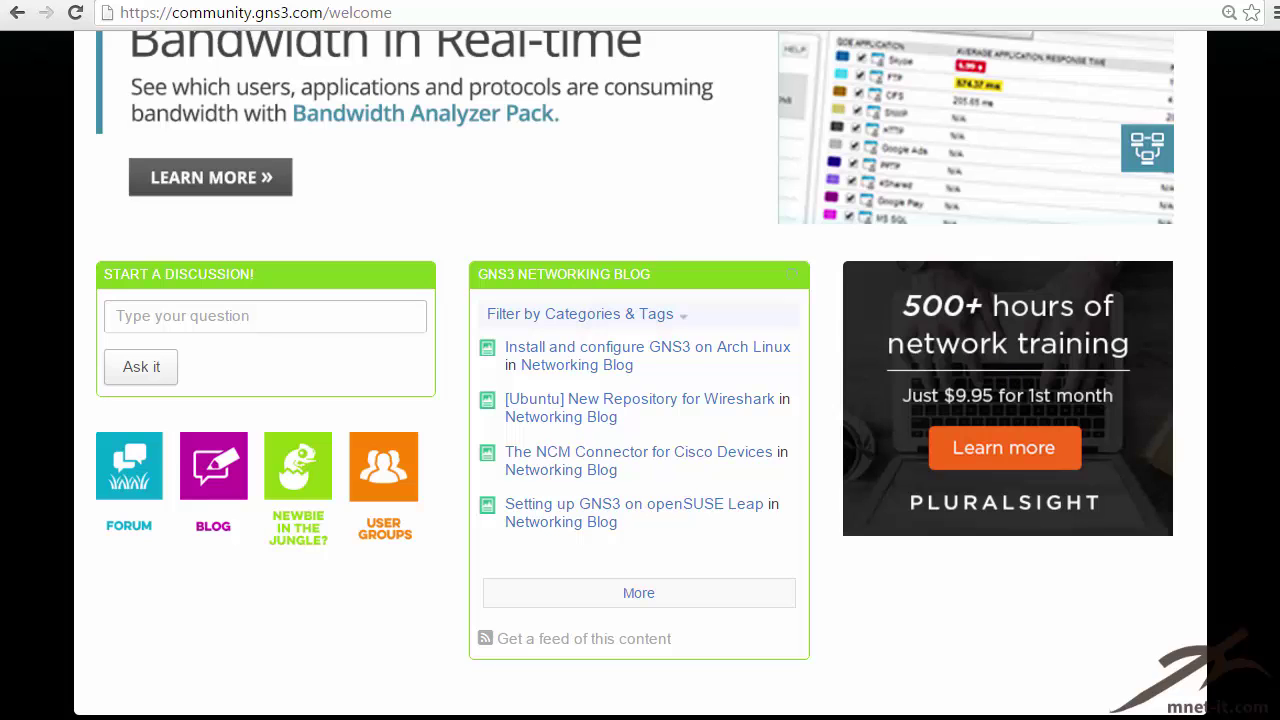
scroll(640, 400, "up", 4)
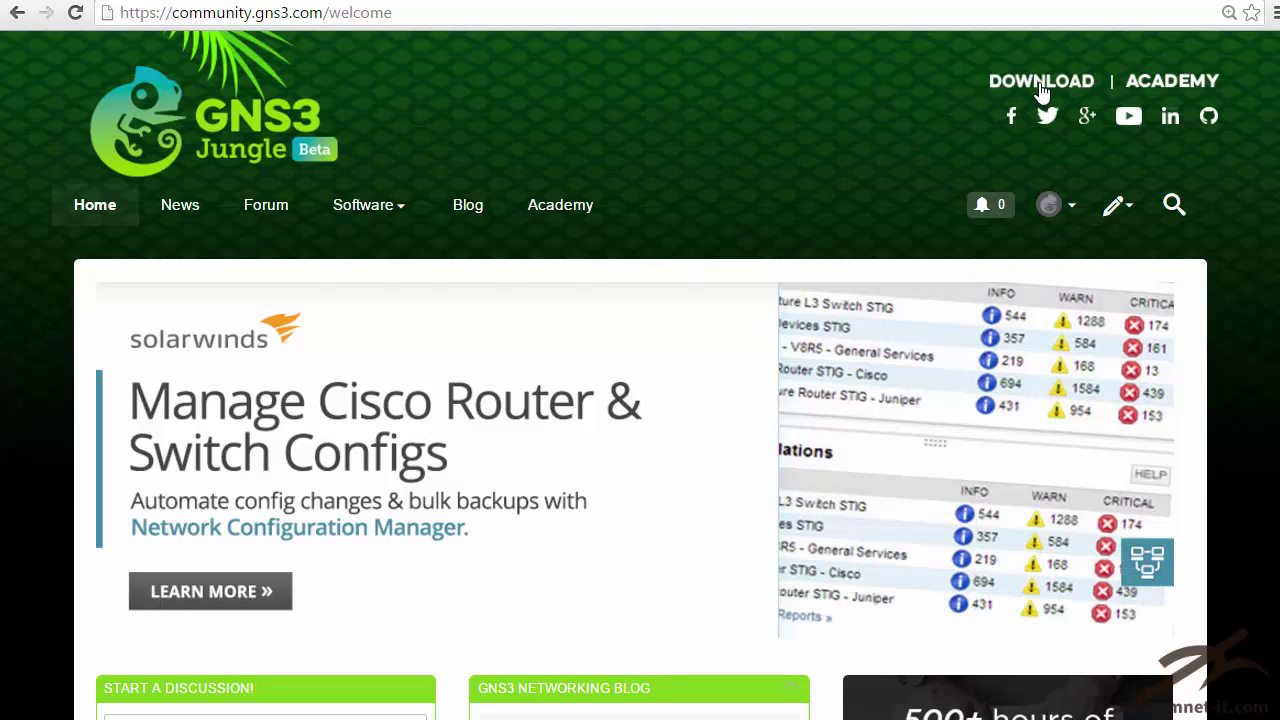
left_click(1030, 82)
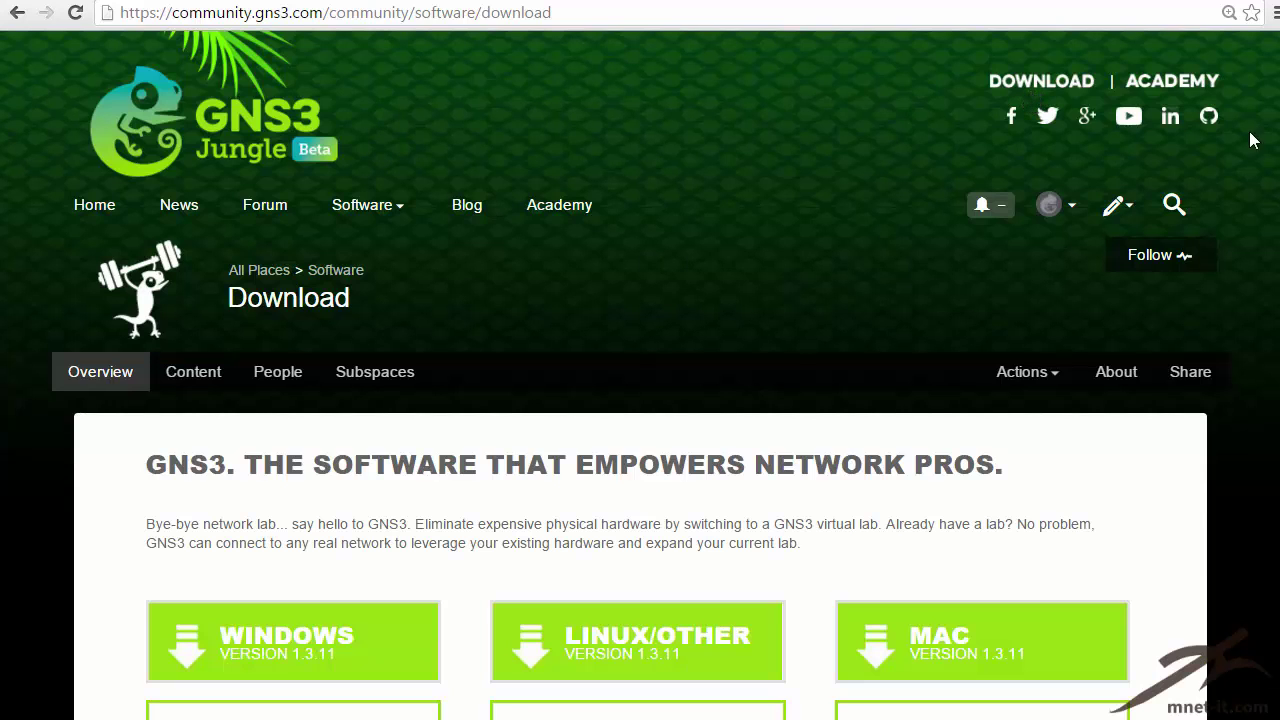
scroll(640, 373, "down", 3)
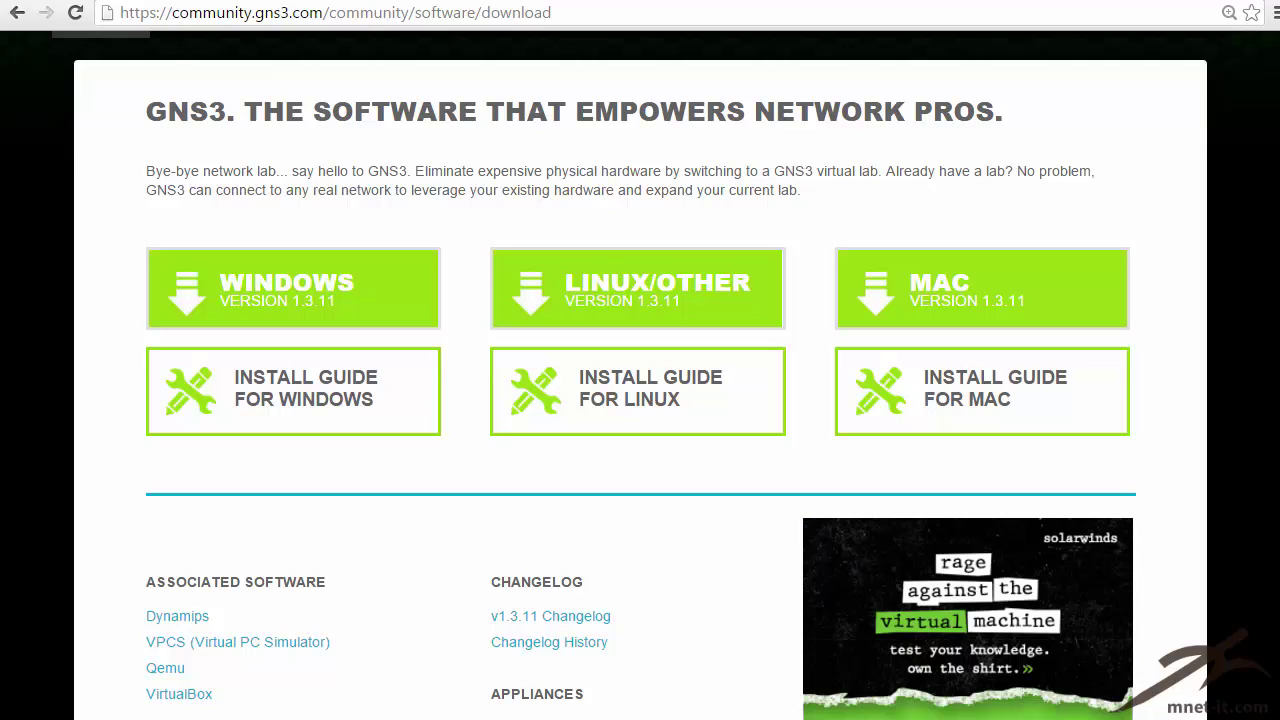
Step: Switch to the download folder in File Explorer and launch GNS3-1.3.11-all-in-one (2).exe
key("alt+Tab")
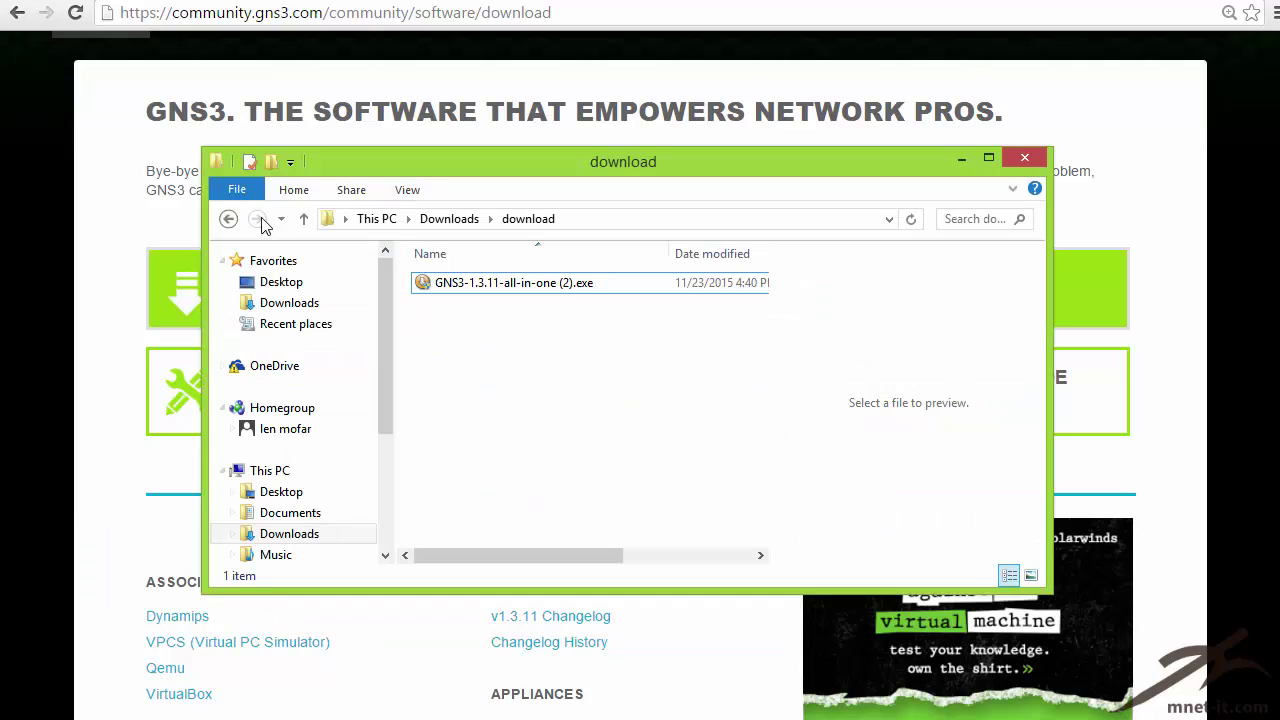
left_click_drag(428, 160, 434, 197)
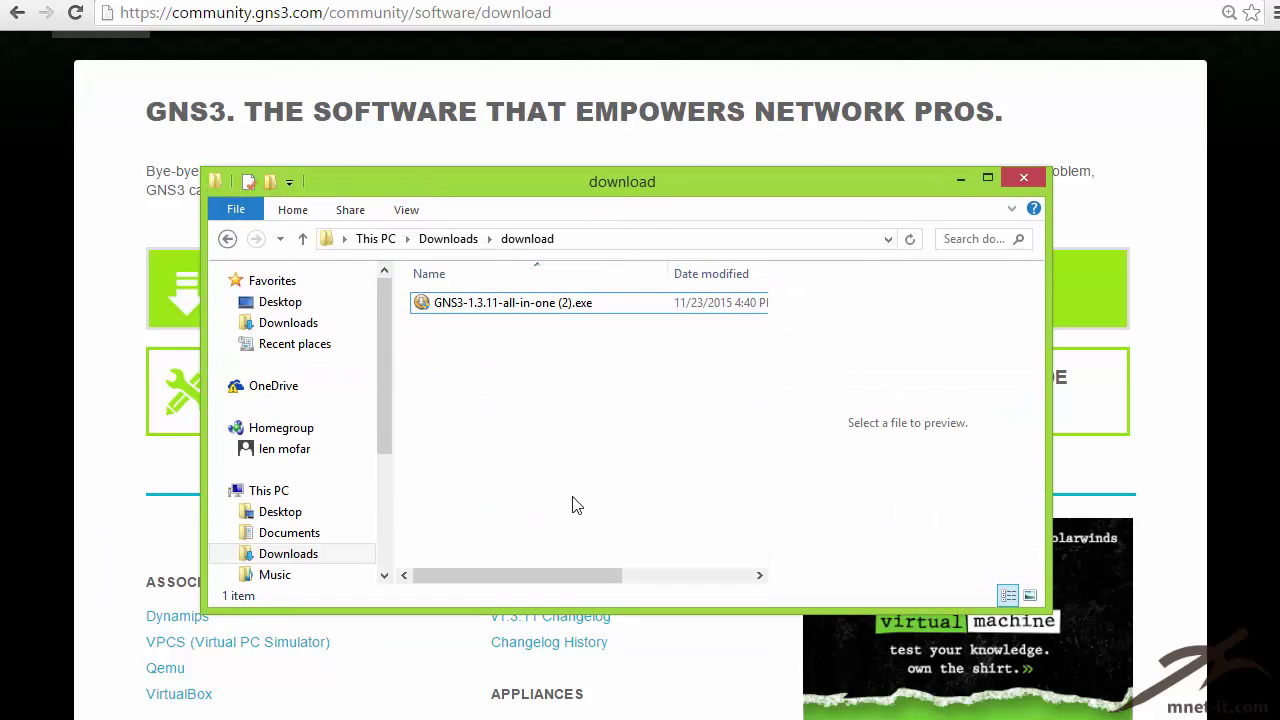
left_click(498, 303)
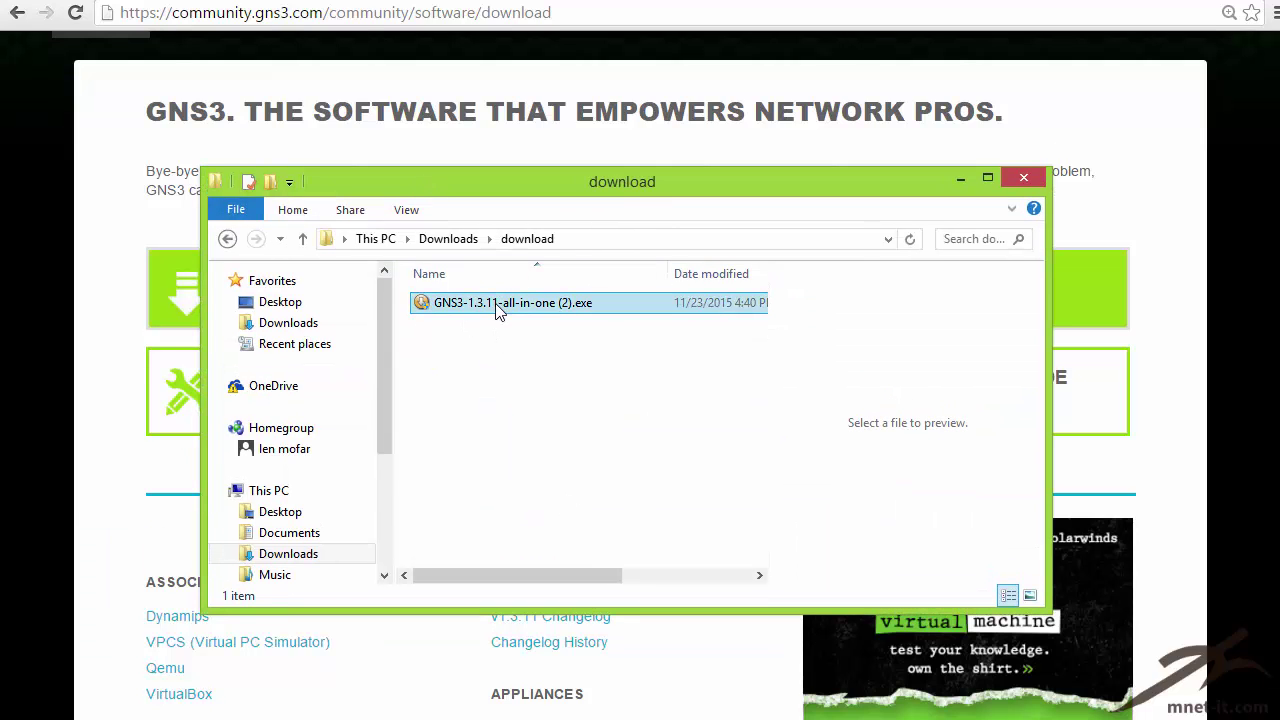
left_click(524, 350)
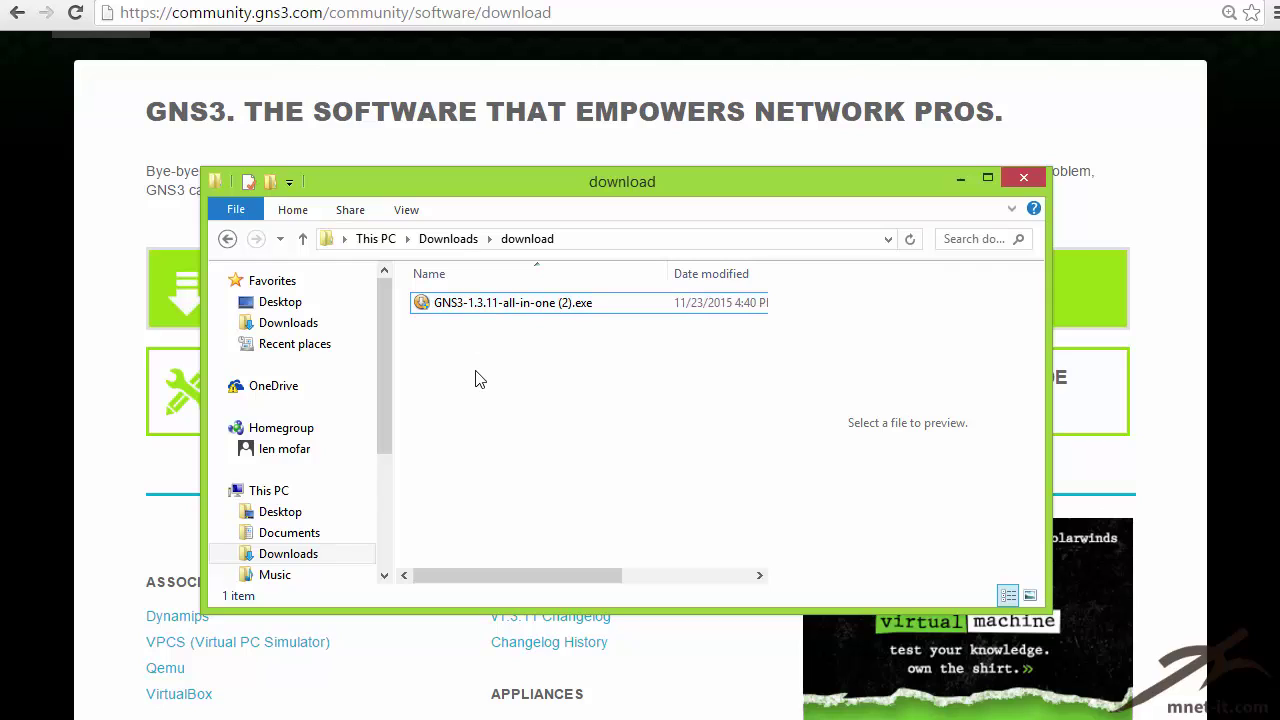
left_click(486, 311)
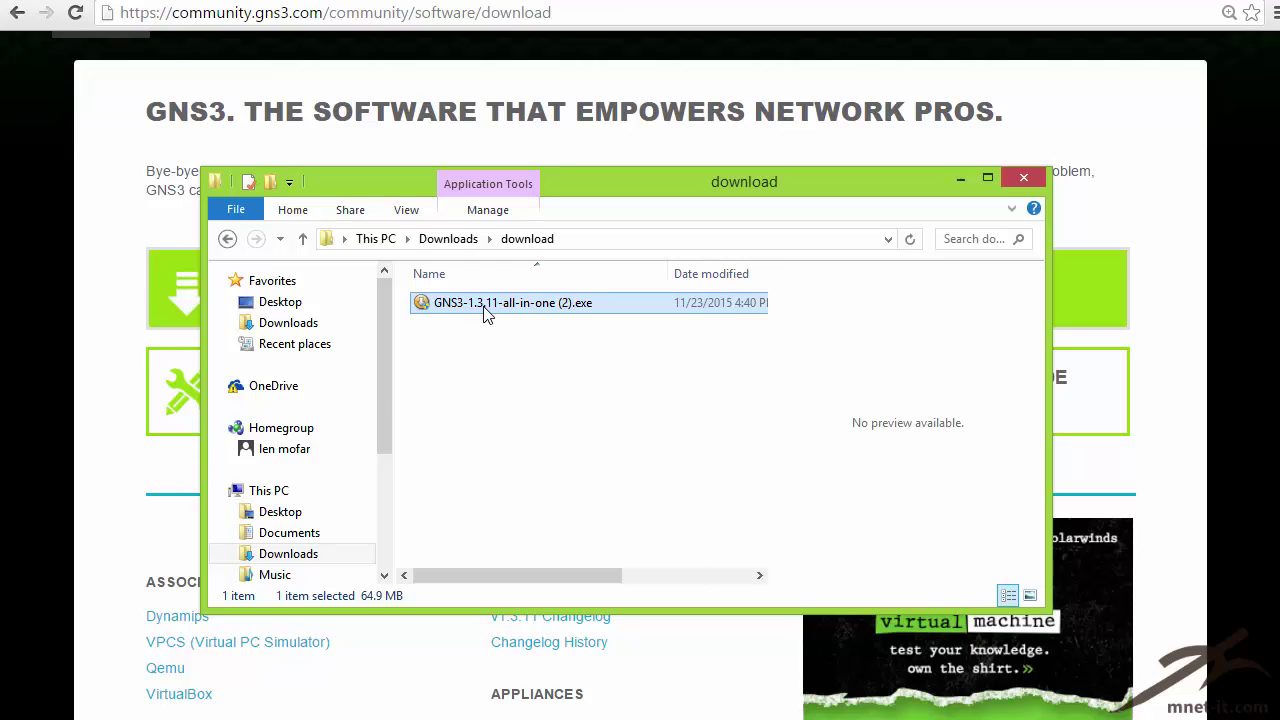
left_click_drag(511, 241, 664, 148)
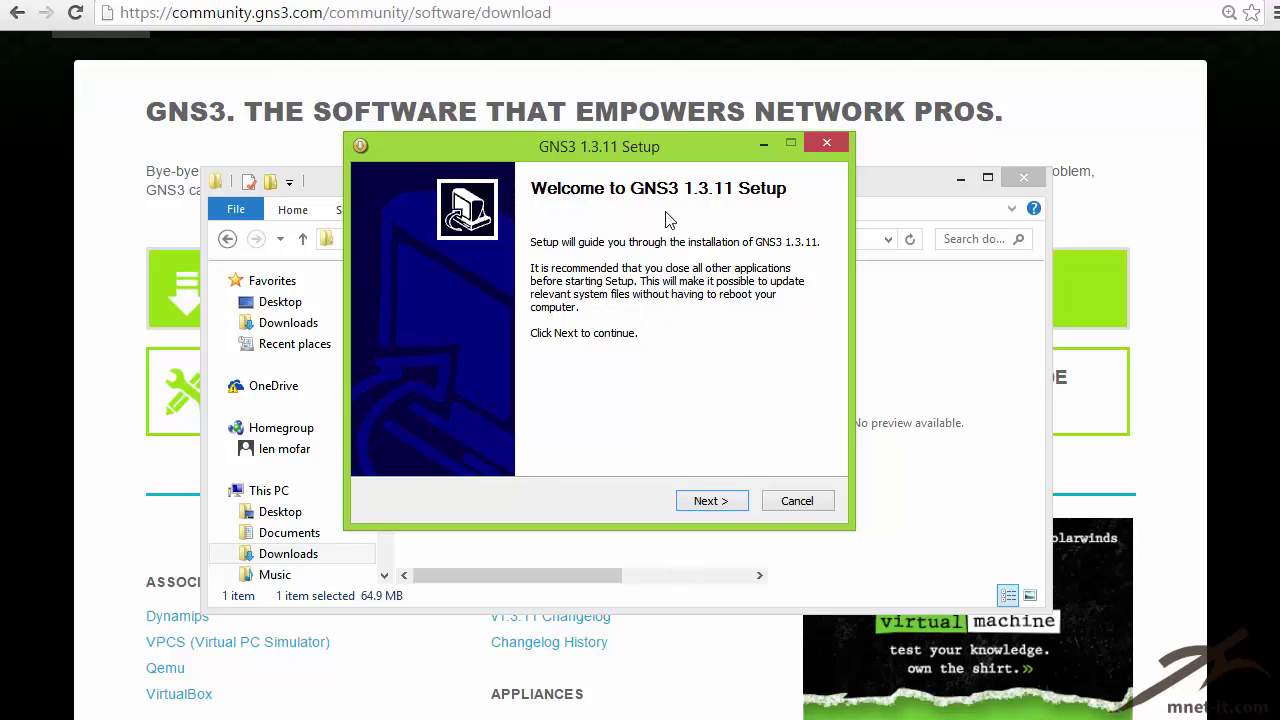
left_click_drag(612, 147, 622, 184)
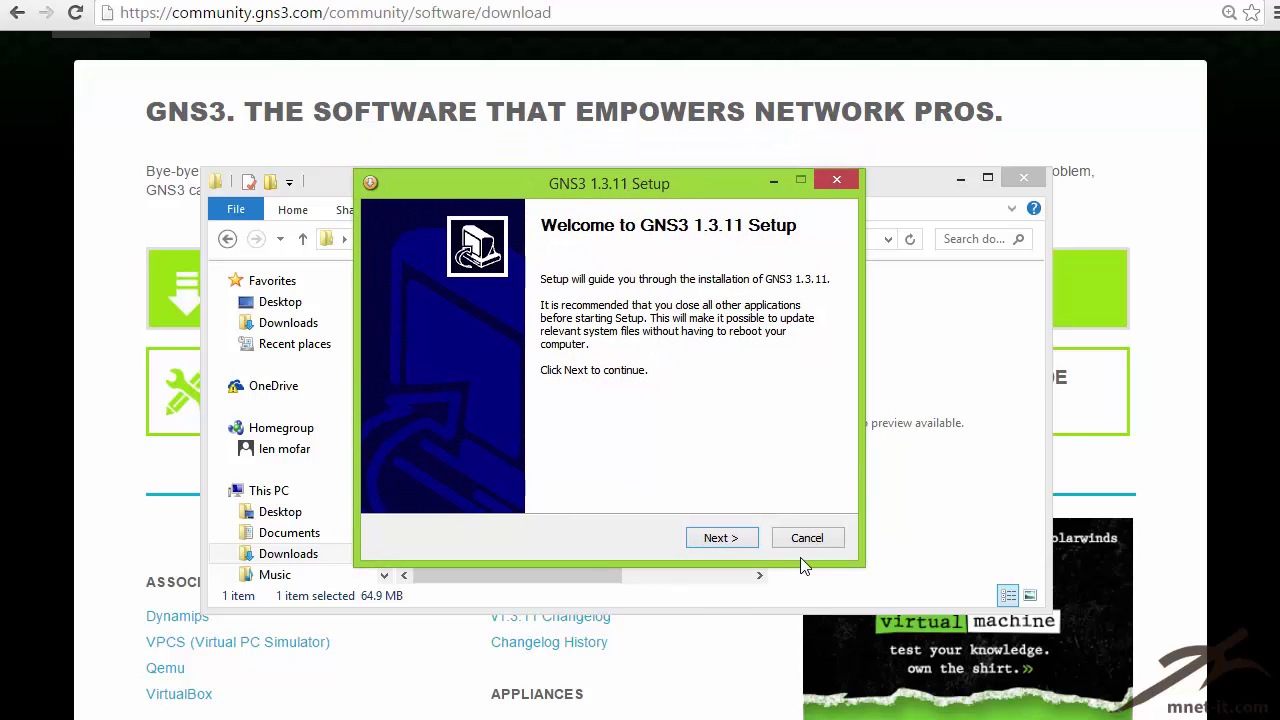
Step: Proceed past the GNS3 1.3.11 Setup welcome page and accept the GNU General Public License agreement
left_click(722, 539)
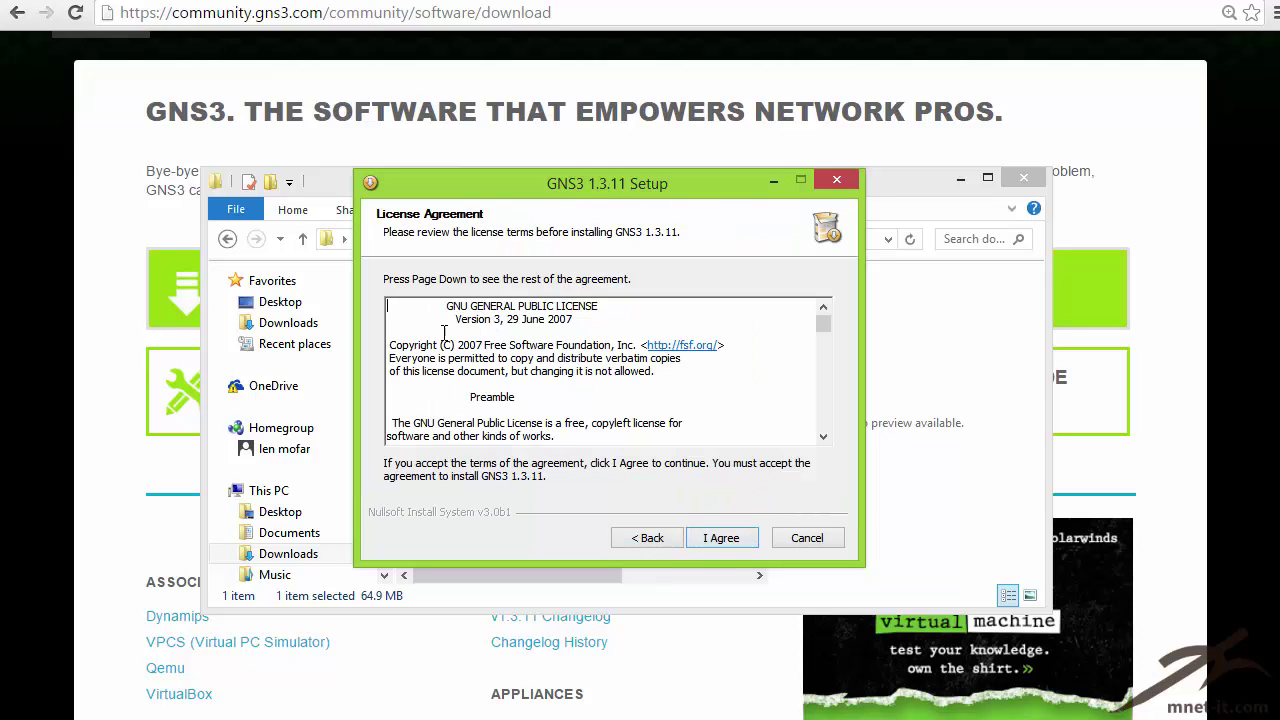
left_click_drag(449, 331, 630, 440)
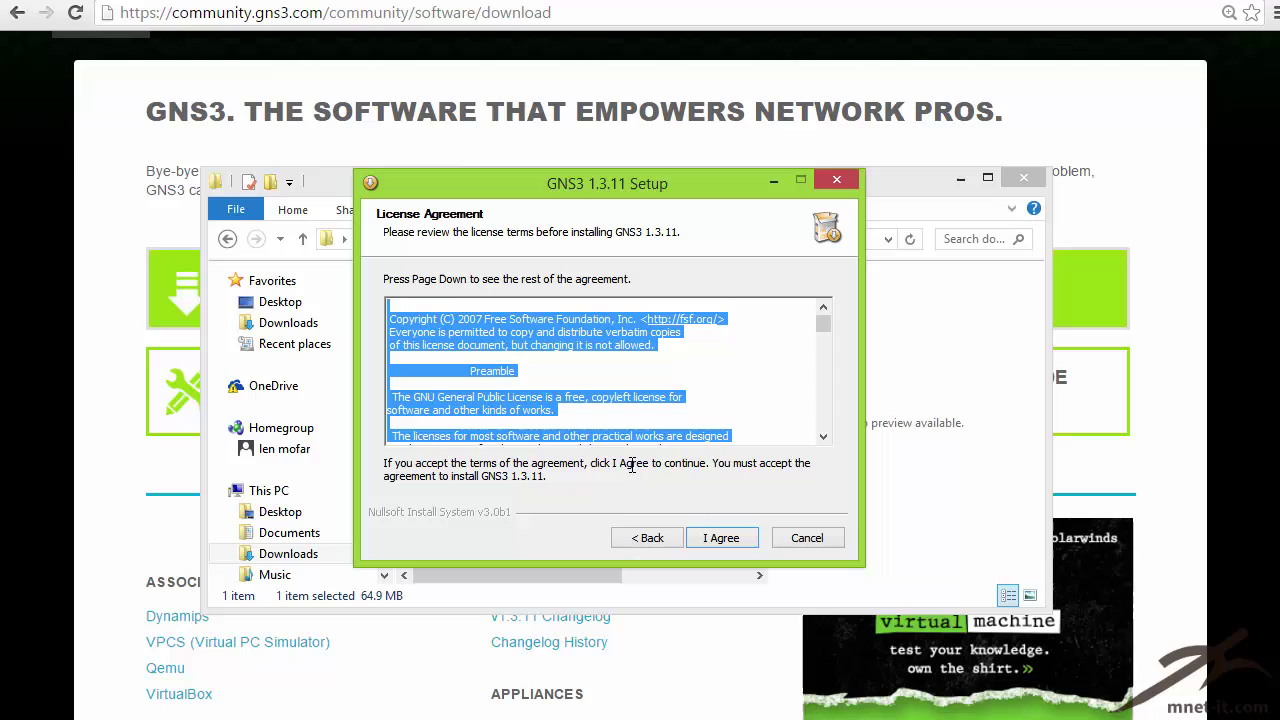
left_click(685, 405)
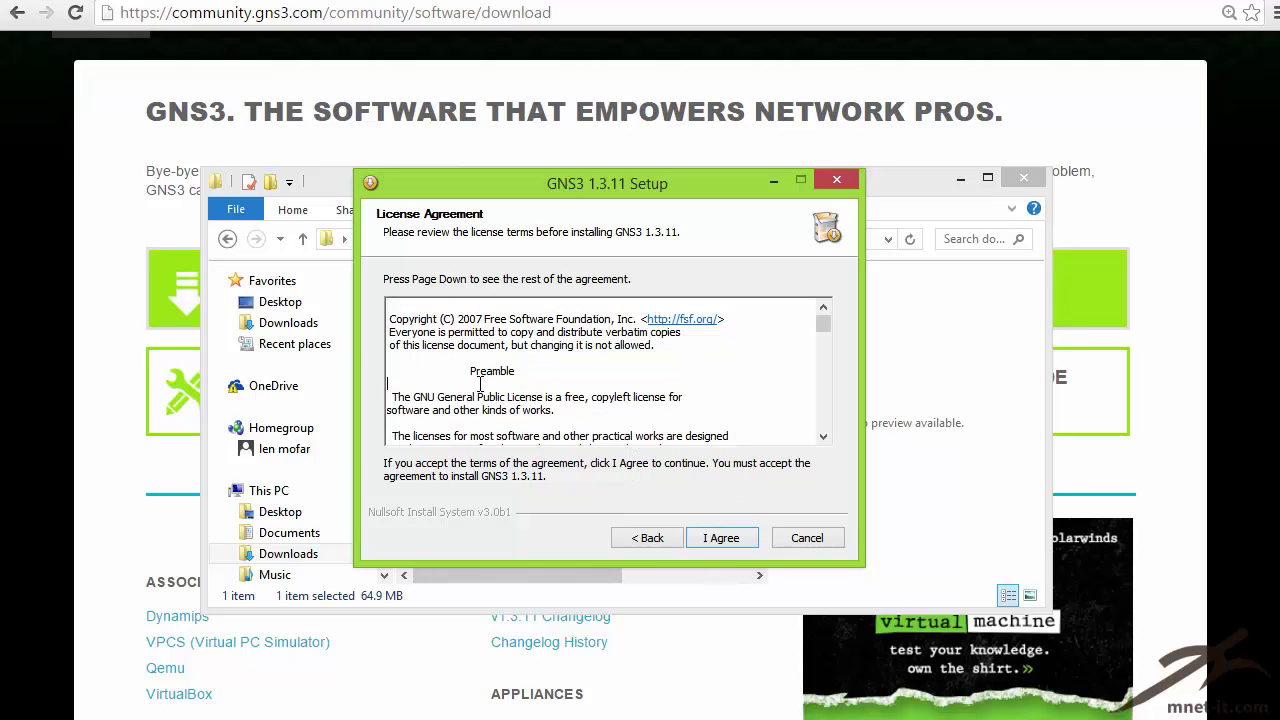
left_click_drag(482, 385, 614, 392)
left_click(668, 414)
left_click(721, 539)
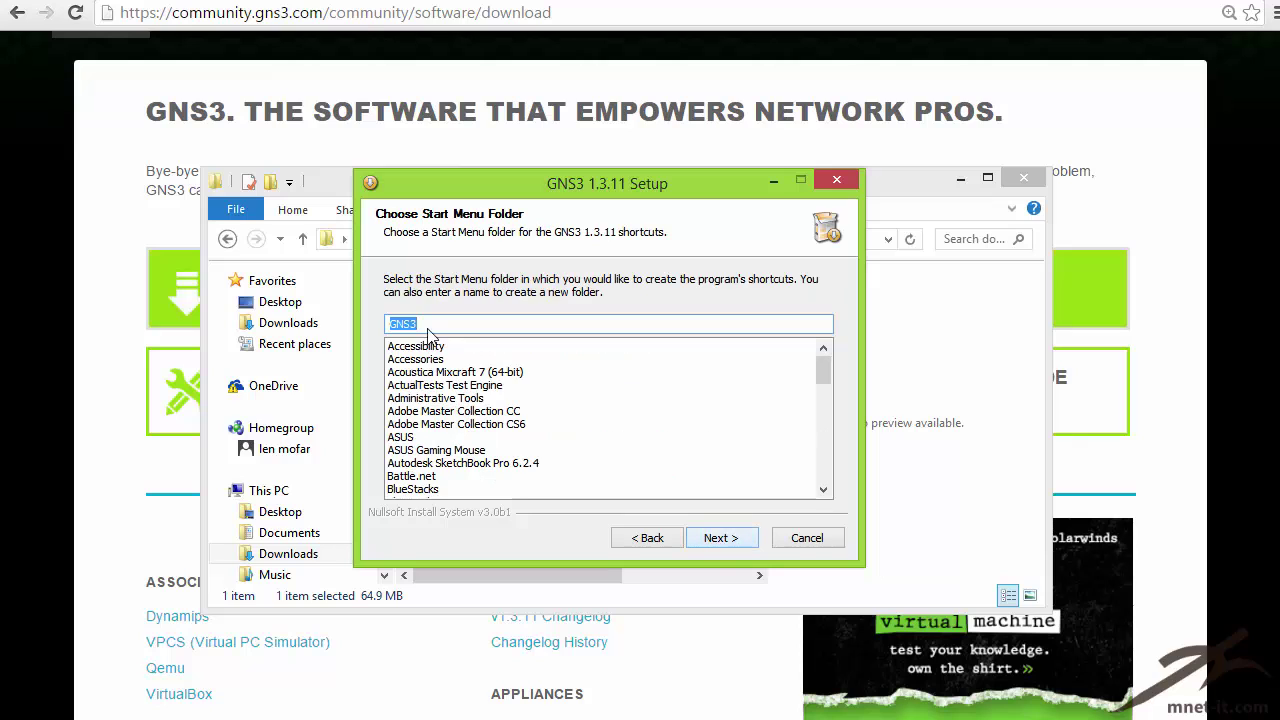
Step: Keep GNS3 as the Start Menu folder and accept the preselected components after reviewing their list
left_click(721, 541)
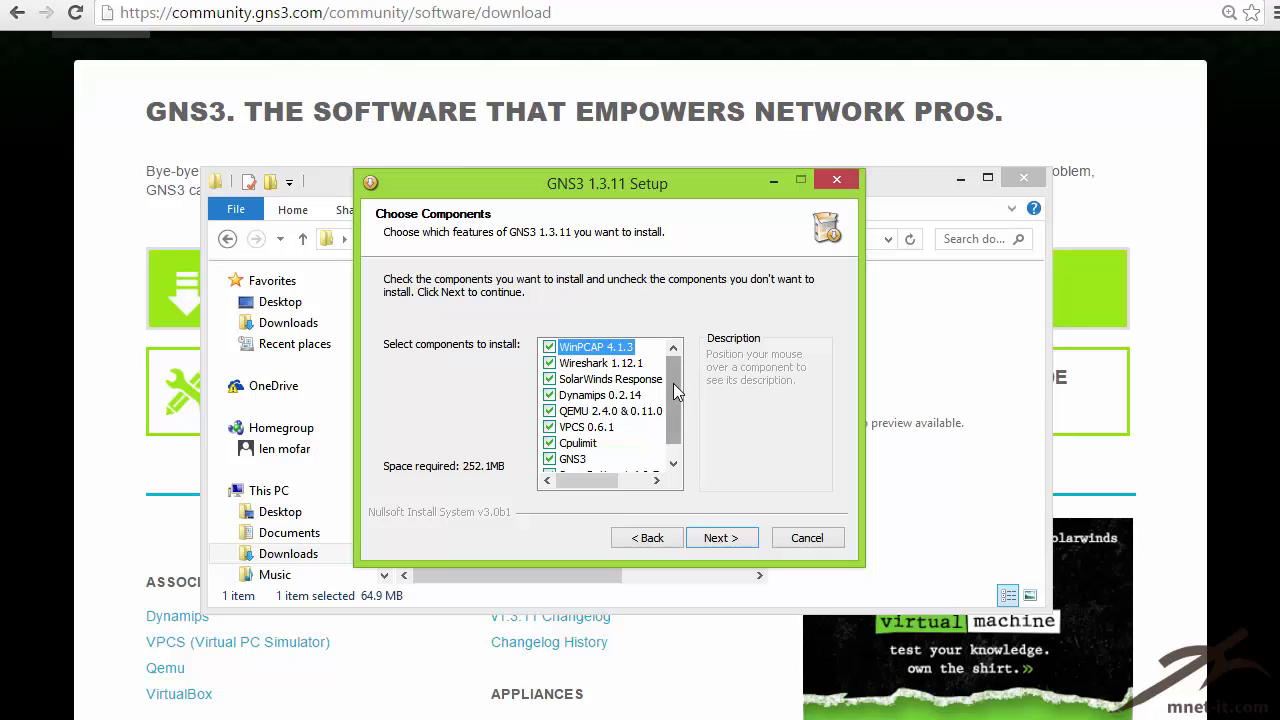
left_click_drag(673, 383, 673, 402)
left_click_drag(673, 401, 673, 420)
left_click(725, 539)
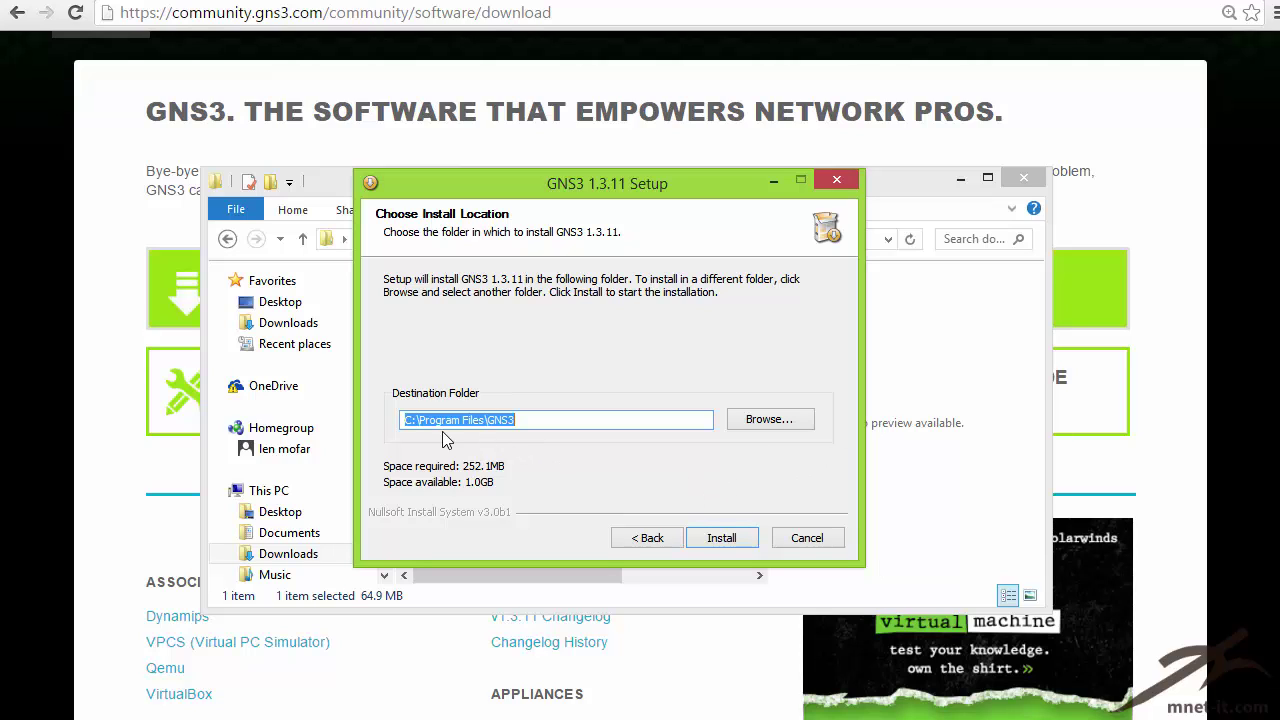
Step: Start the installation in C:\Program Files\GNS3 and force the reinstallation of WinPcap 4.1.3
left_click(732, 538)
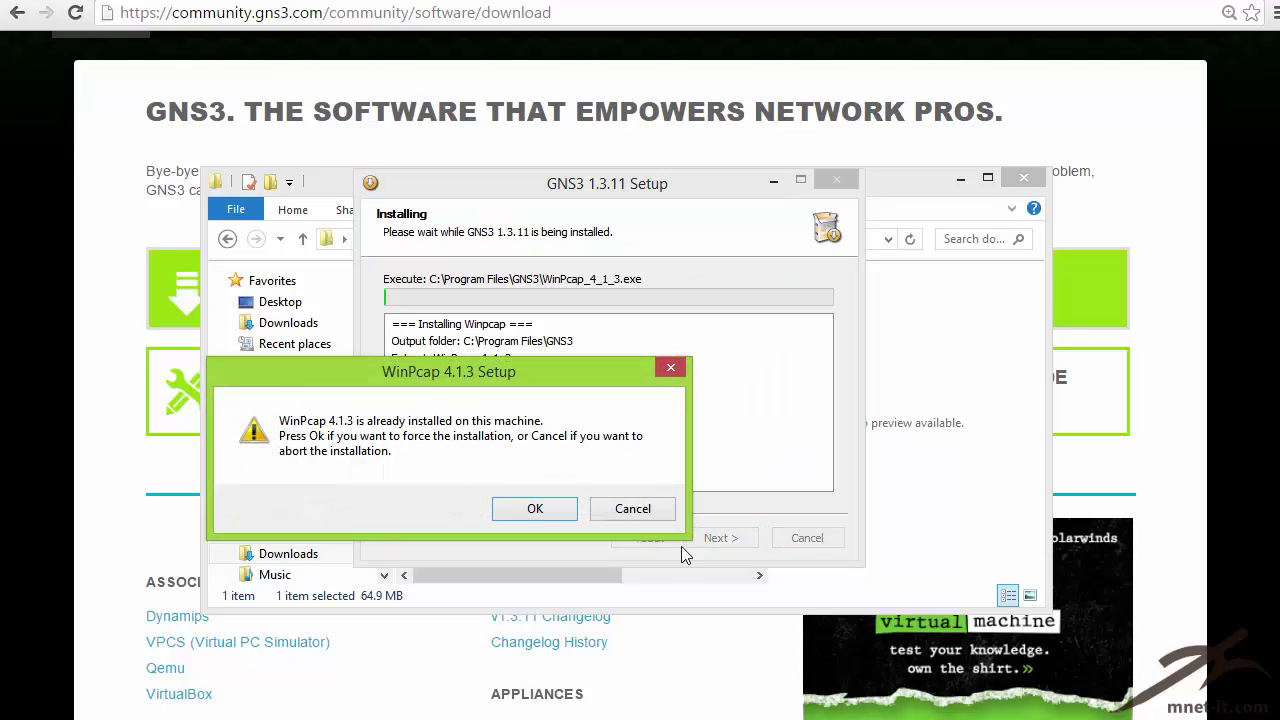
left_click_drag(498, 386, 633, 303)
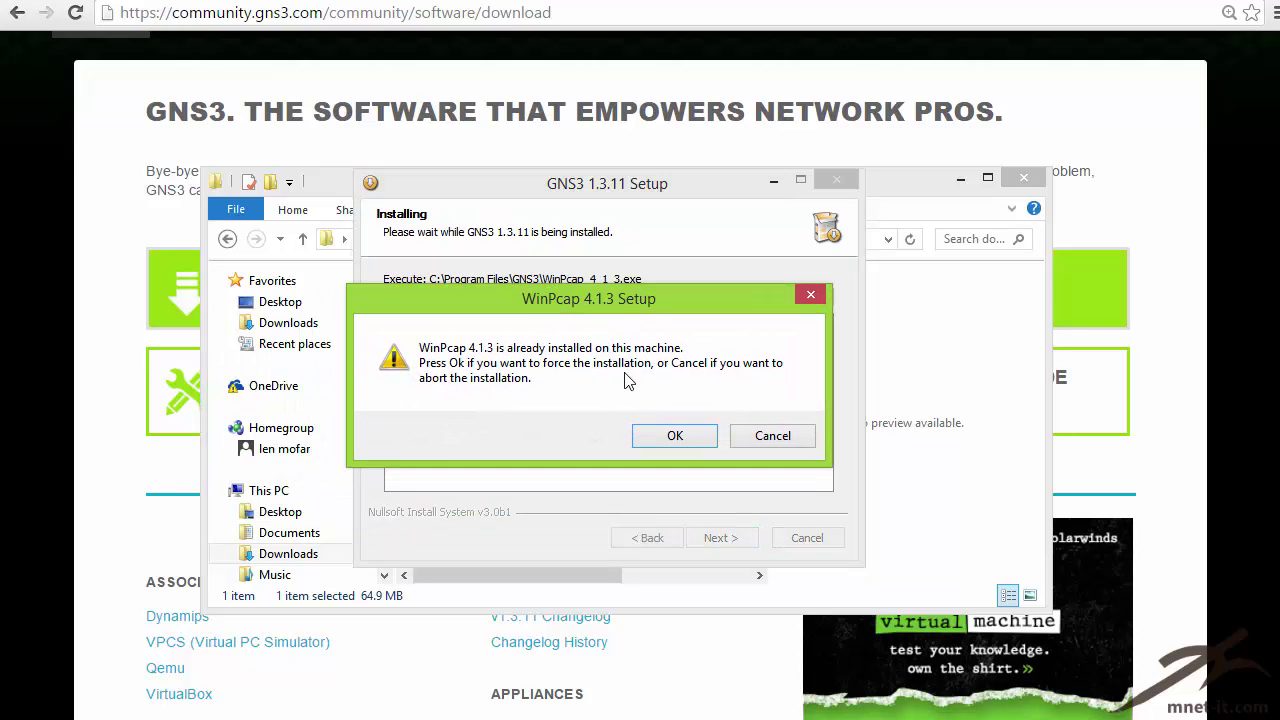
left_click(675, 437)
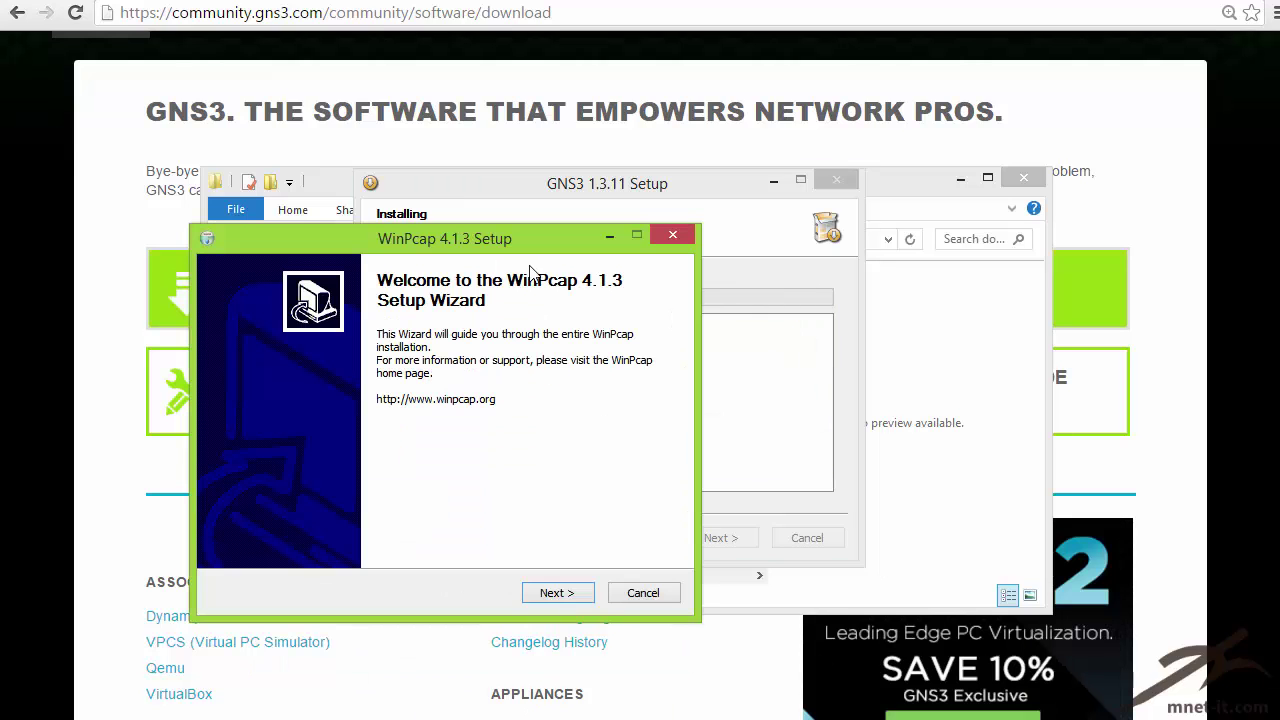
Step: Accept the WinPcap 4.1.3 license agreement and complete its setup wizard with the default options
left_click_drag(517, 228, 637, 166)
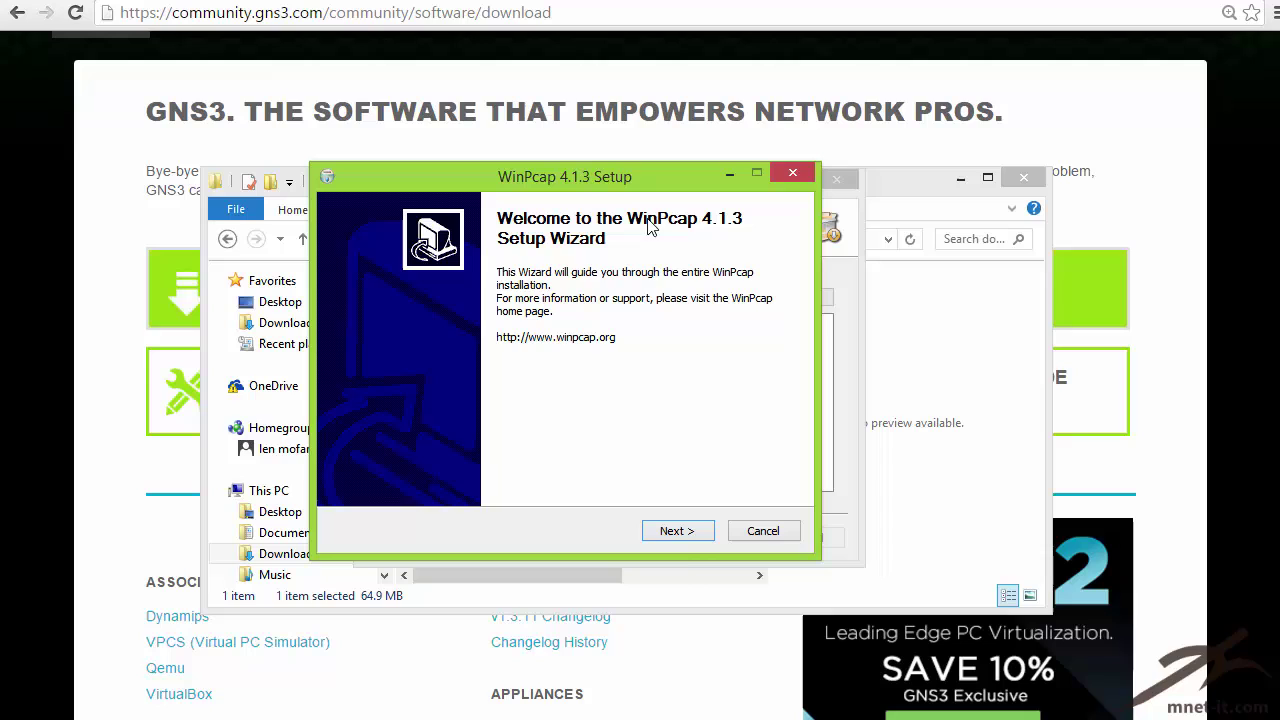
left_click(677, 531)
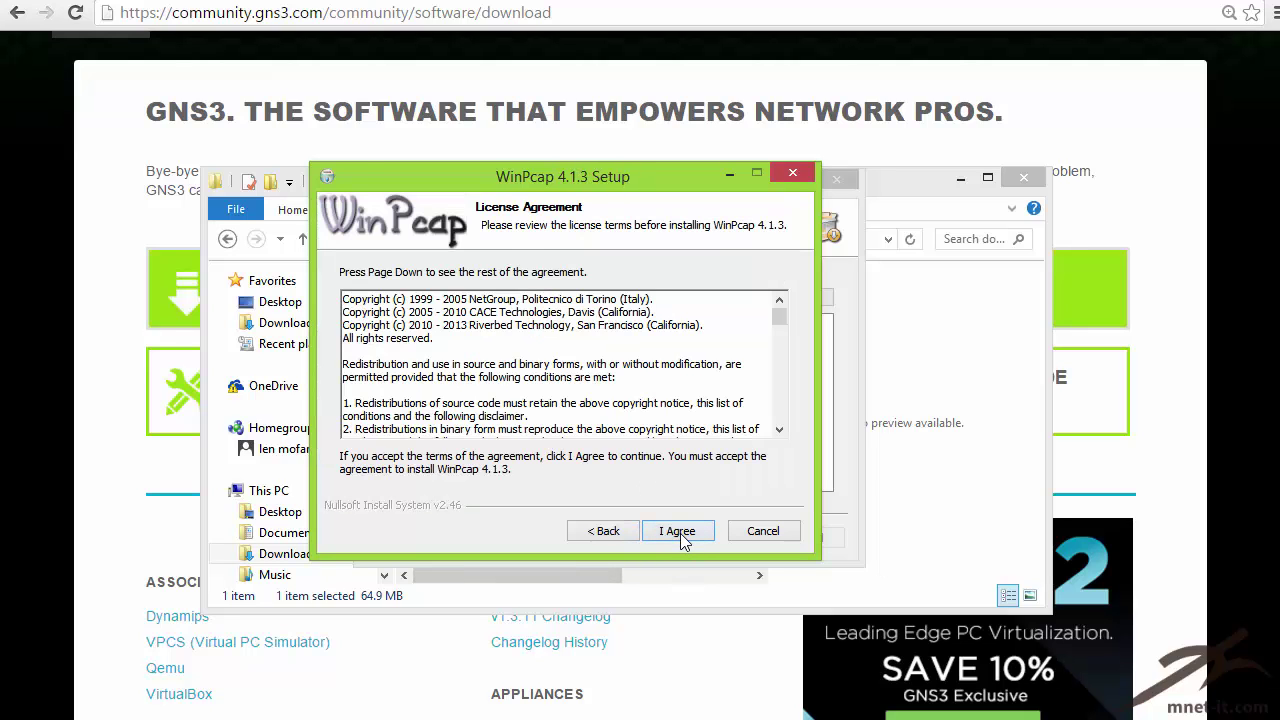
left_click(680, 533)
left_click(680, 533)
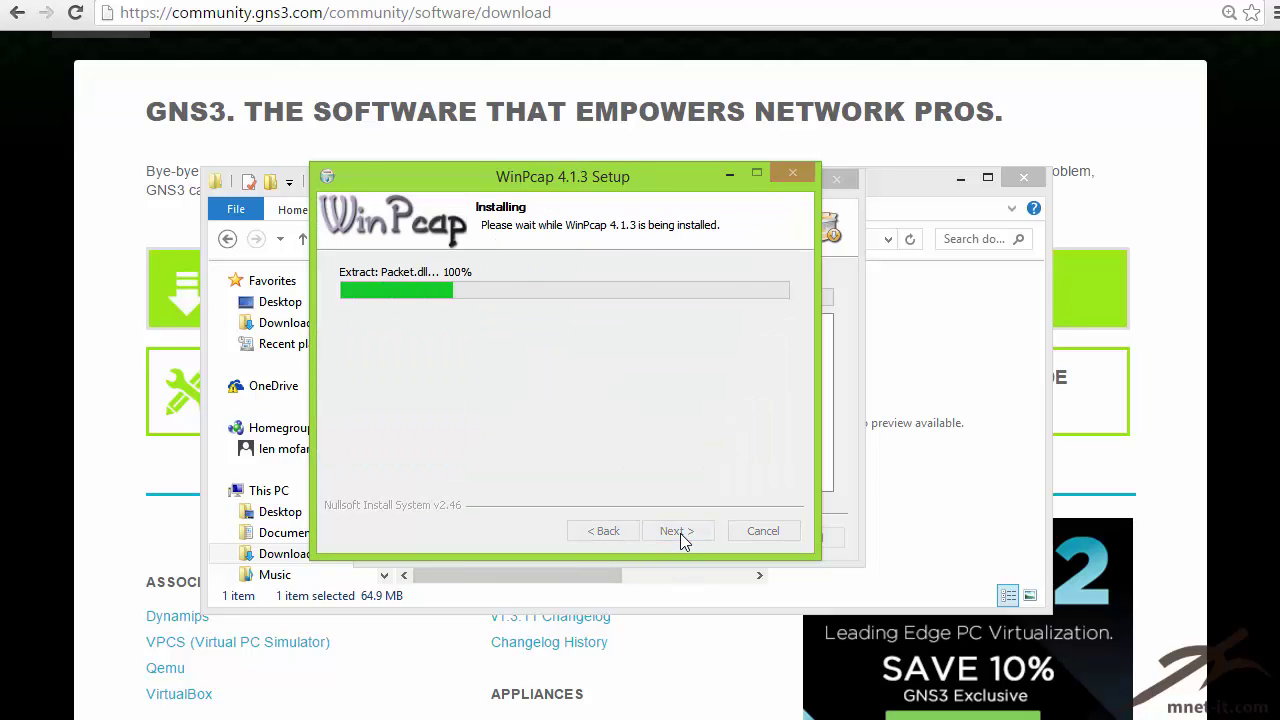
left_click(680, 533)
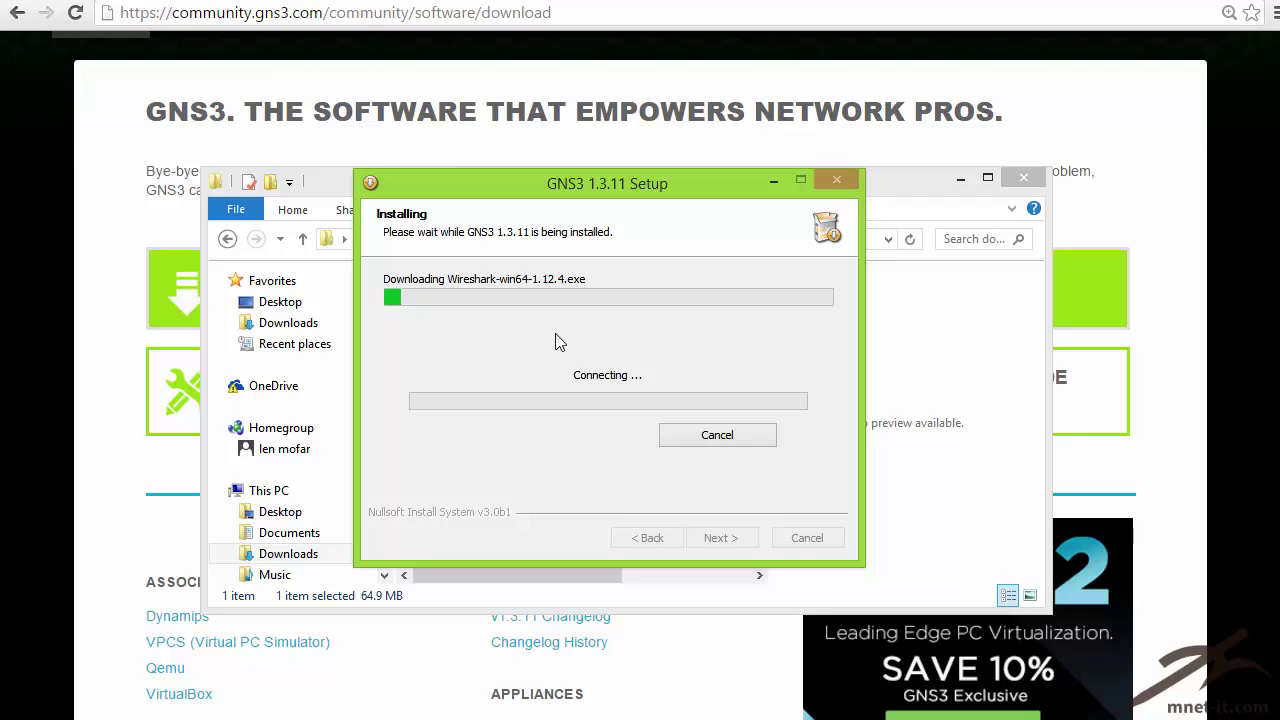
Step: Continue past the completed GNS3 installation and answer Yes to the free Solarwinds Standard Toolset license offer
left_click_drag(603, 181, 599, 248)
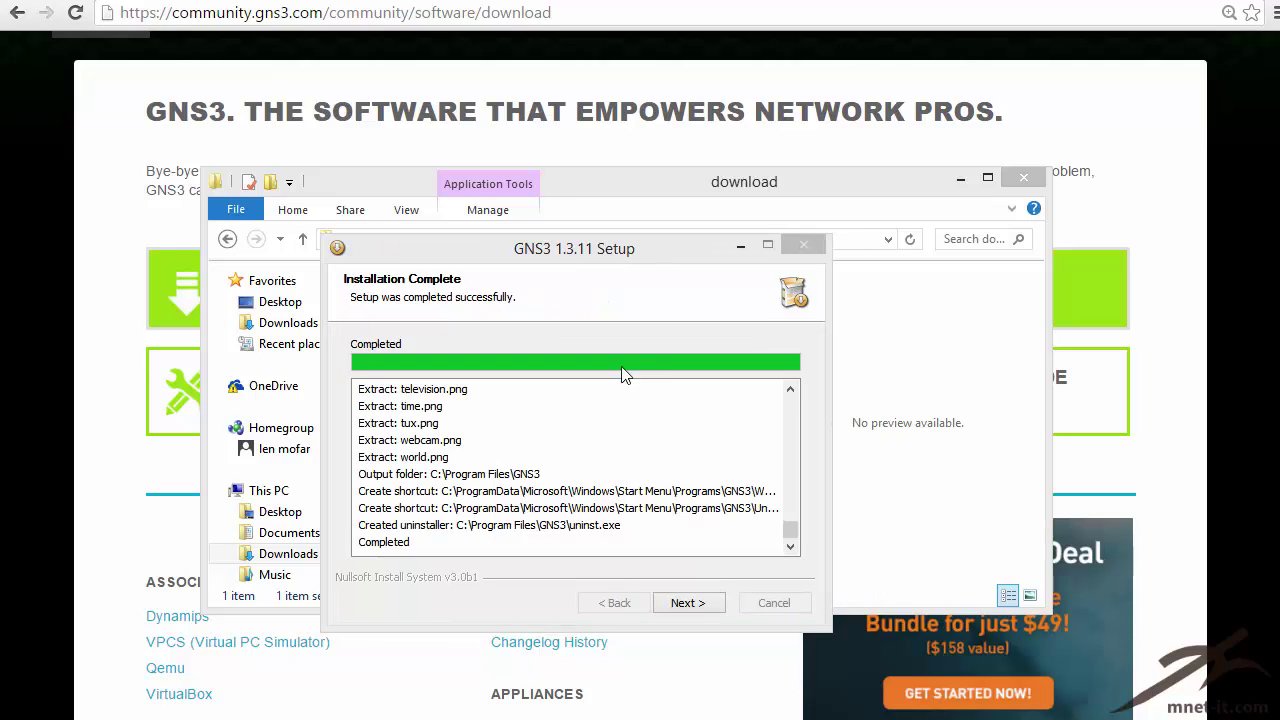
left_click_drag(562, 254, 538, 235)
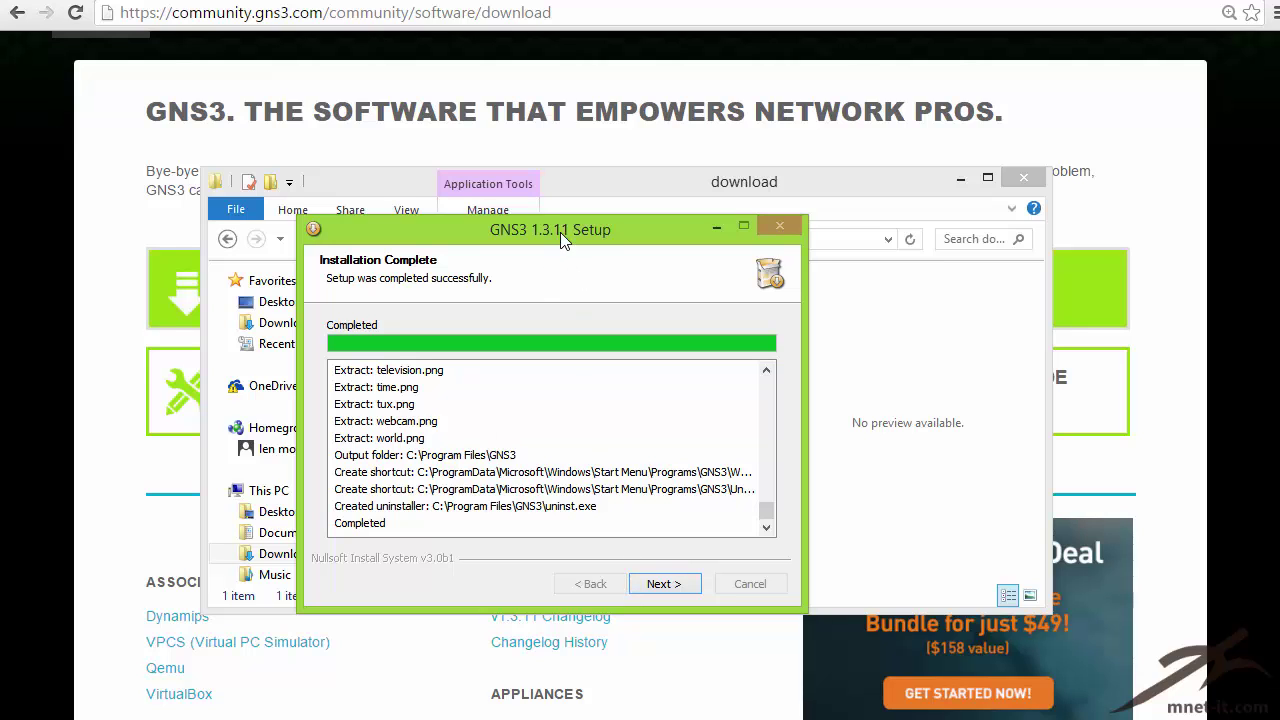
left_click_drag(560, 232, 522, 232)
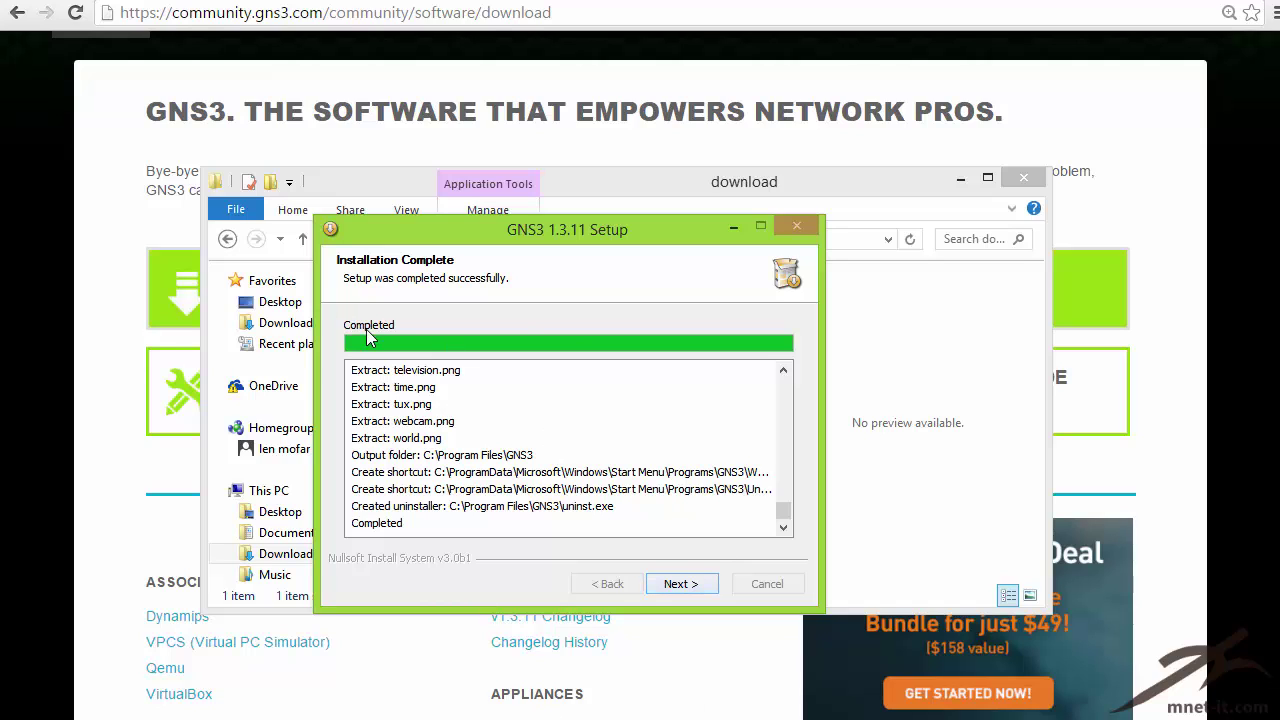
left_click(679, 585)
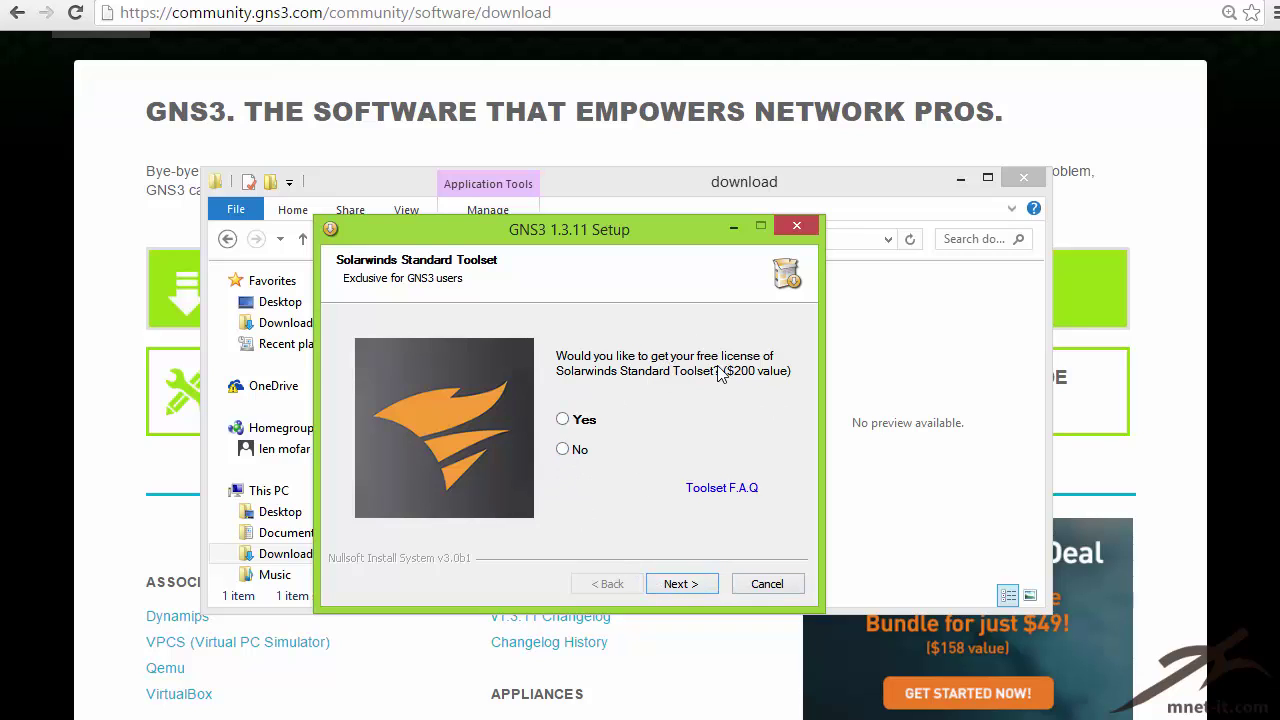
left_click(562, 419)
left_click(680, 584)
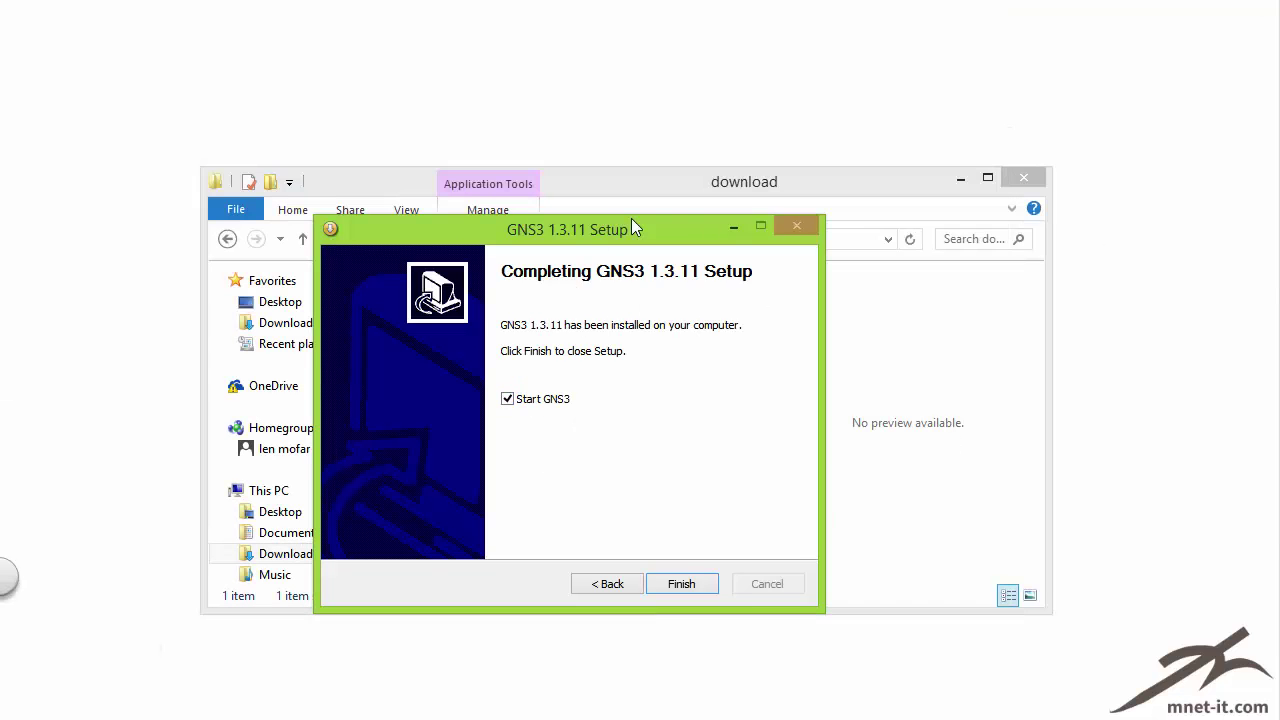
Step: Close the download folder window and finish the GNS3 setup with Start GNS3 left enabled
left_click(1024, 178)
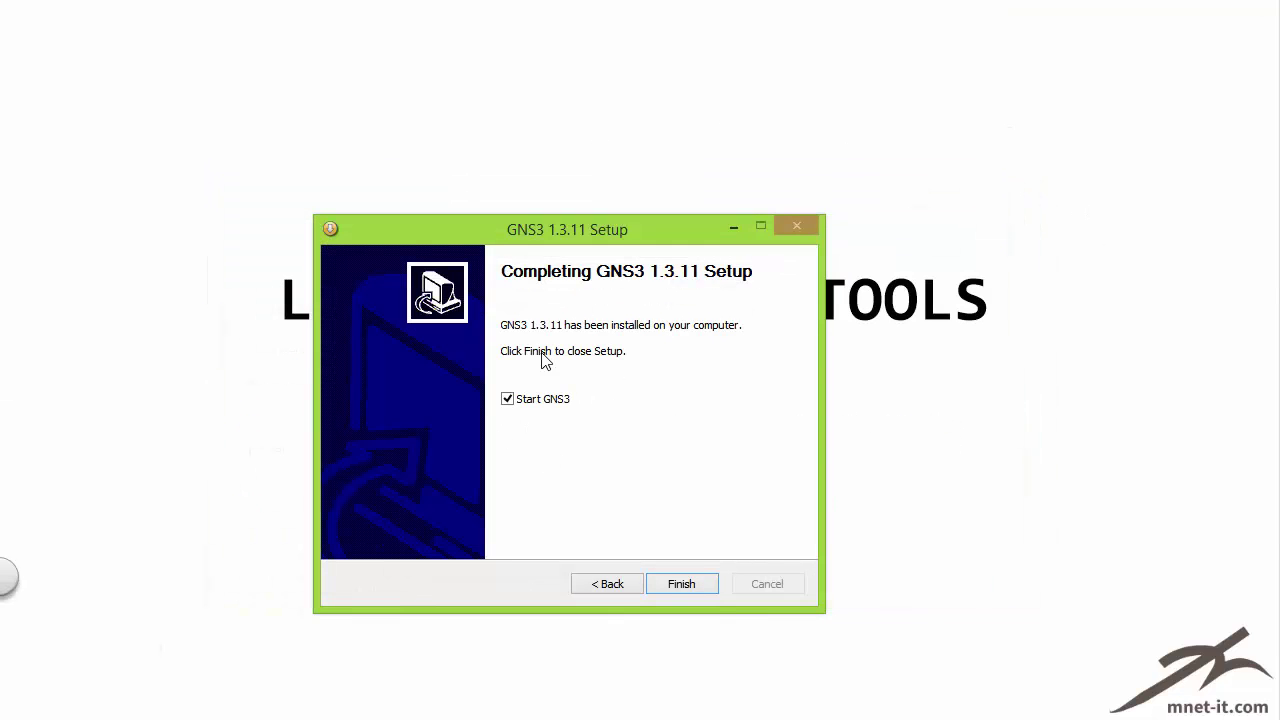
left_click_drag(611, 238, 593, 200)
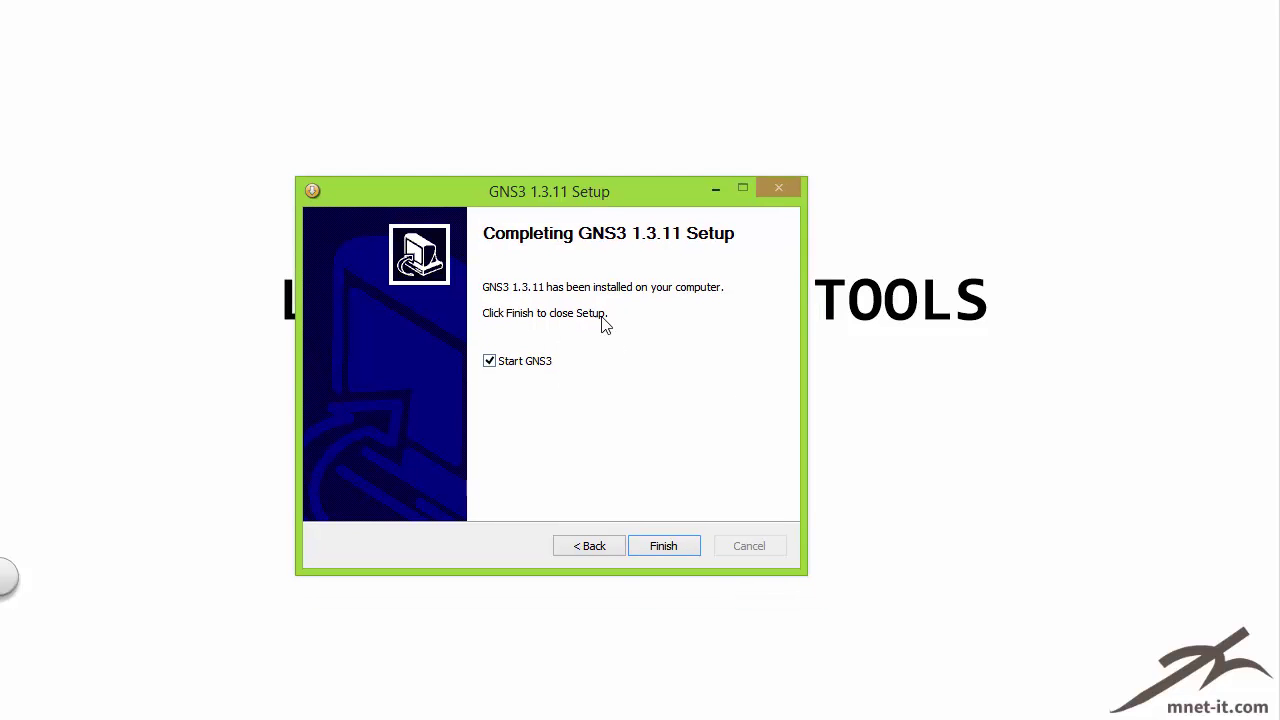
left_click(664, 546)
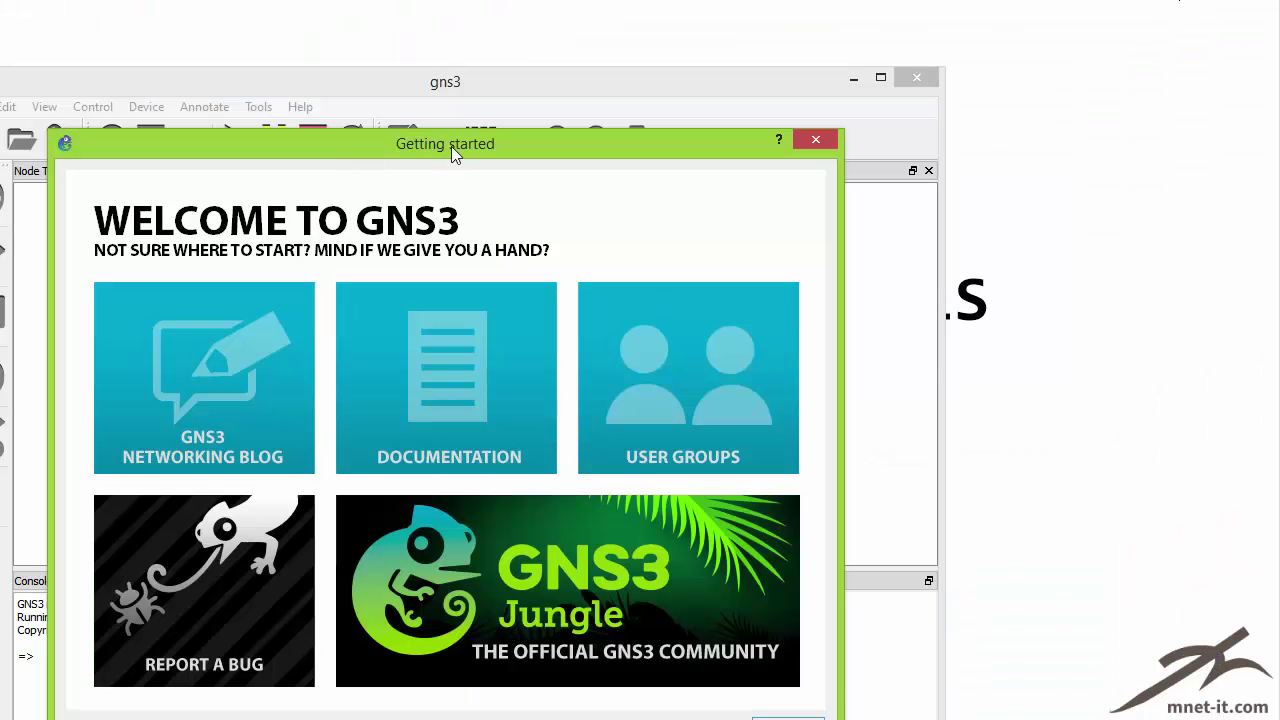
Step: Stop the Getting started welcome dialog from showing again and close it
left_click_drag(451, 146, 586, 79)
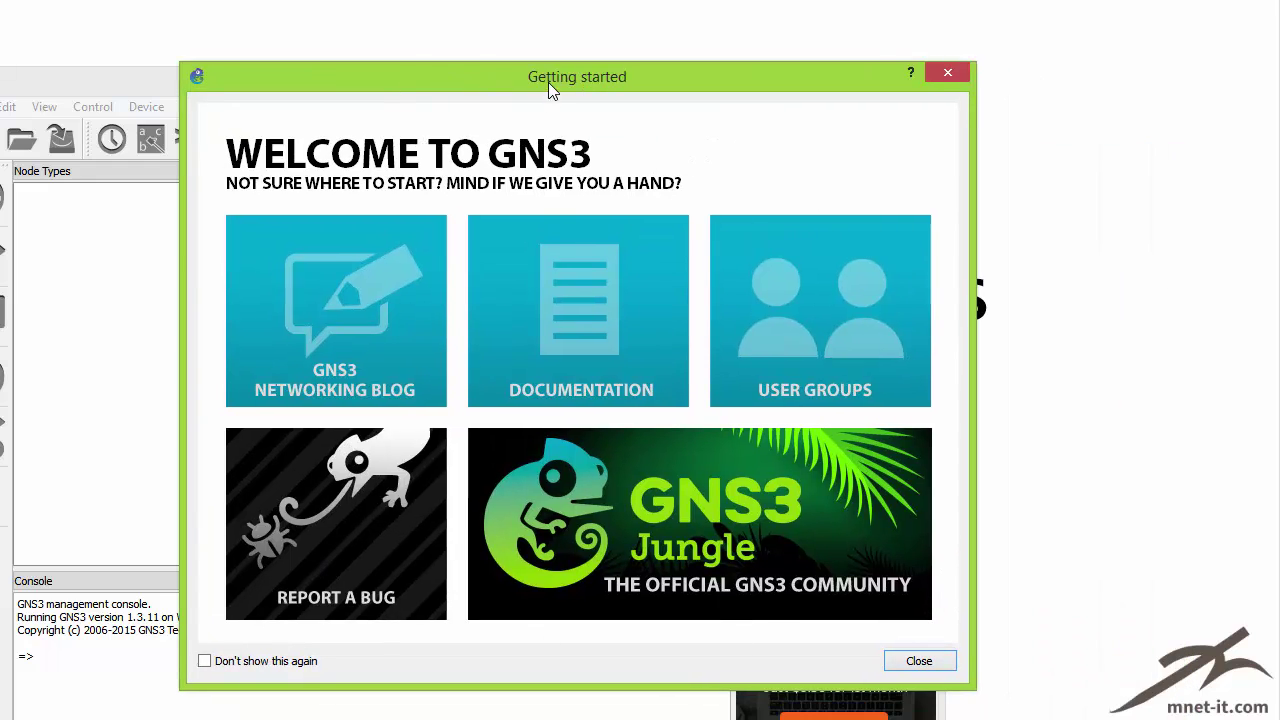
mouse_move(548, 82)
left_mouse_down()
mouse_move(571, 103)
mouse_move(641, 96)
mouse_move(559, 80)
left_mouse_up()
left_click(189, 661)
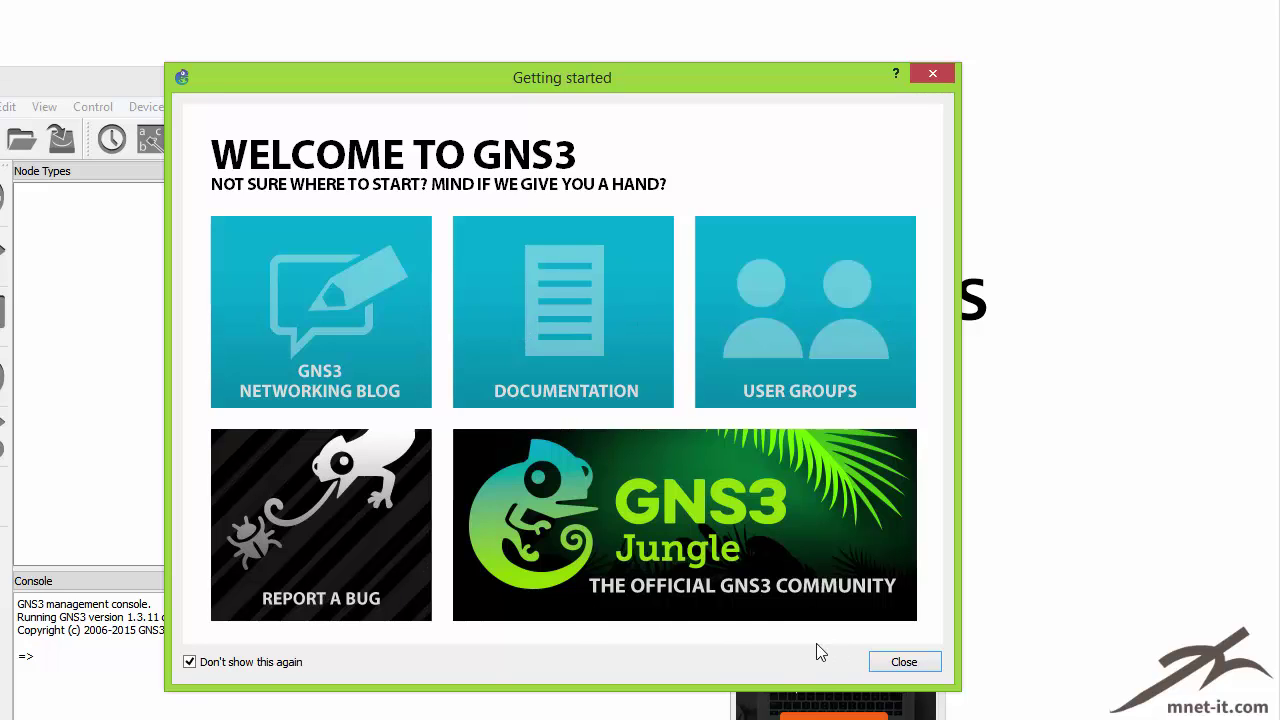
left_click(904, 661)
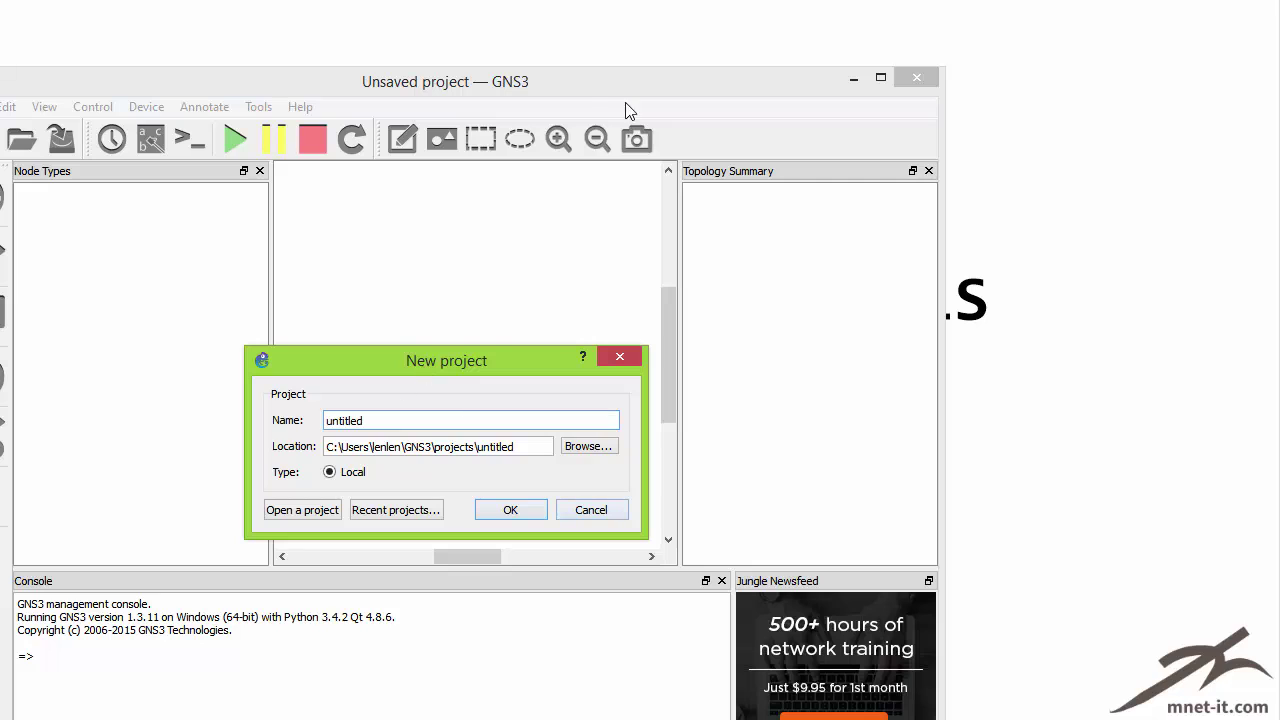
Step: Cancel the New project dialog and move the GNS3 main window so its device toolbar is in view
left_click_drag(450, 361, 605, 308)
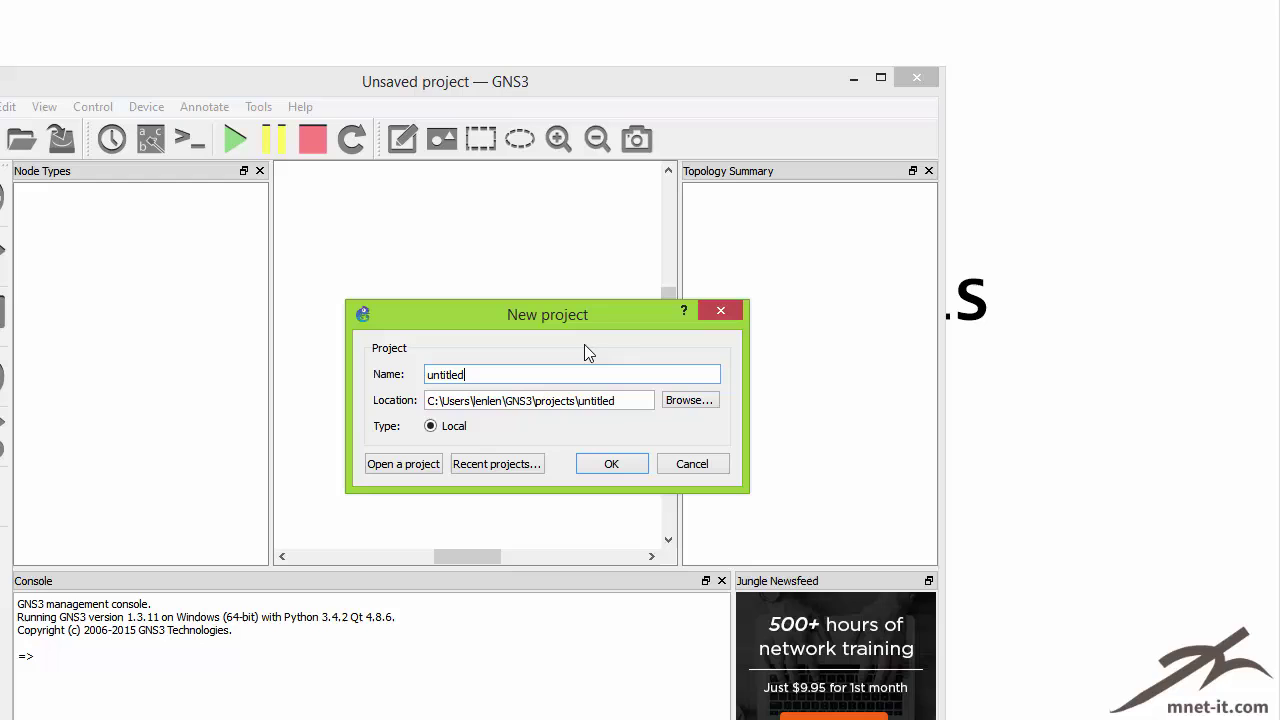
left_click(710, 470)
left_click_drag(435, 90, 560, 10)
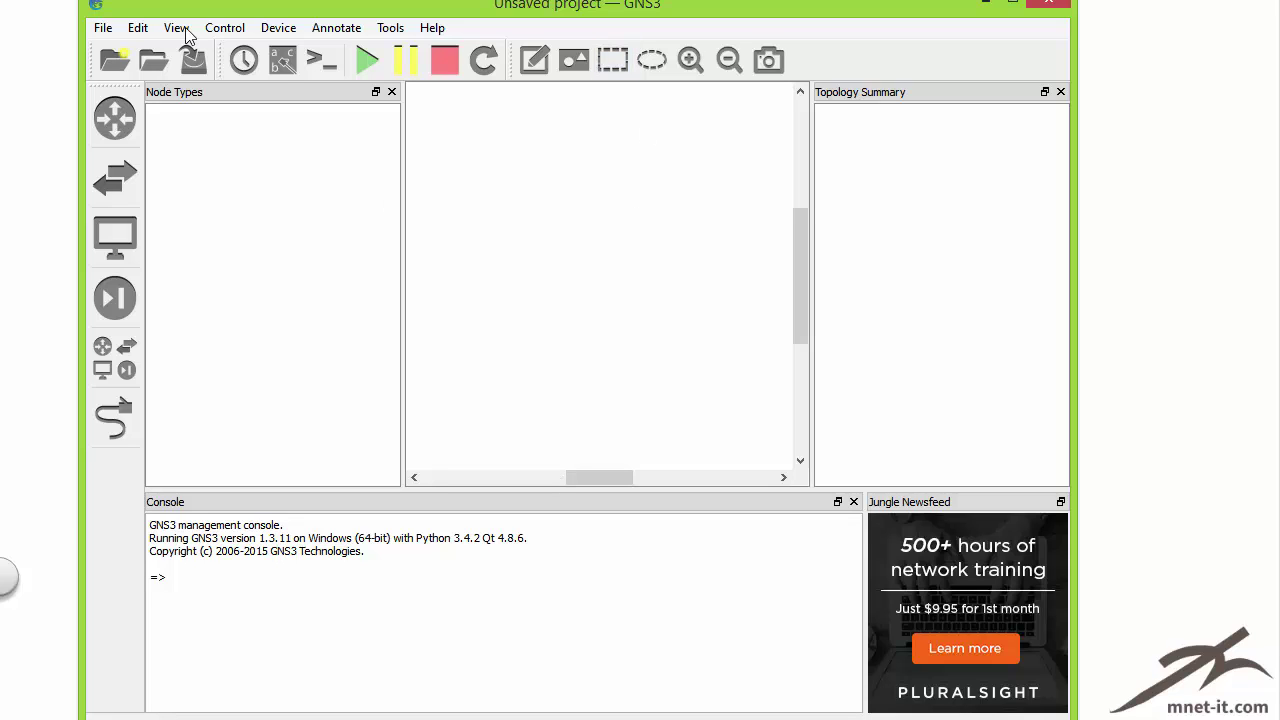
Step: Adjust the position of the GNS3 main window slightly and minimize it
left_click_drag(238, 10, 228, 5)
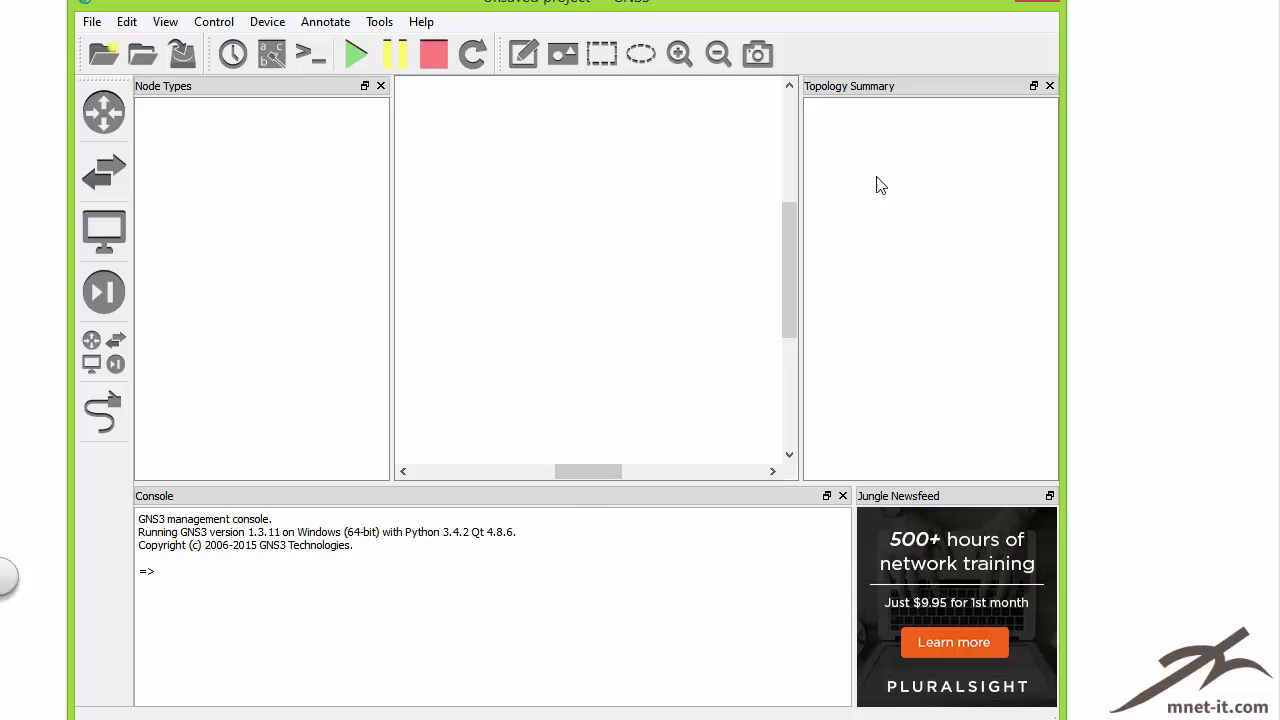
left_click_drag(738, 3, 759, 12)
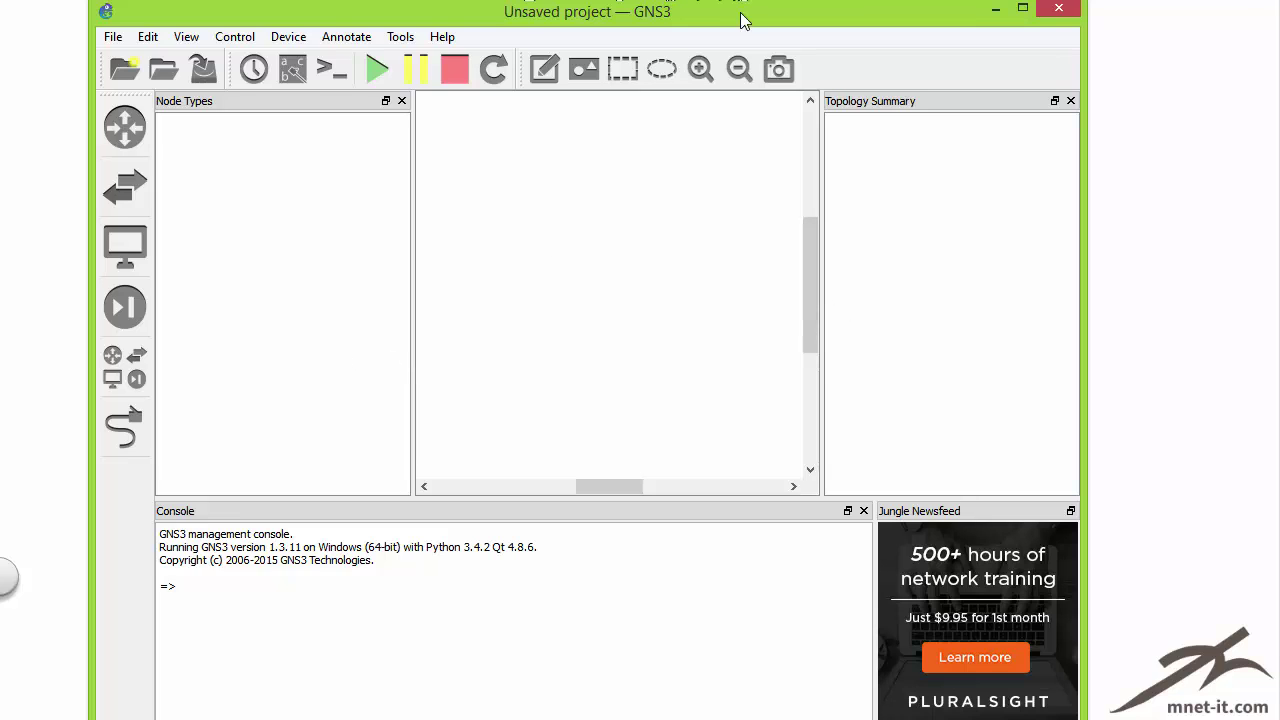
left_click_drag(753, 17, 747, 3)
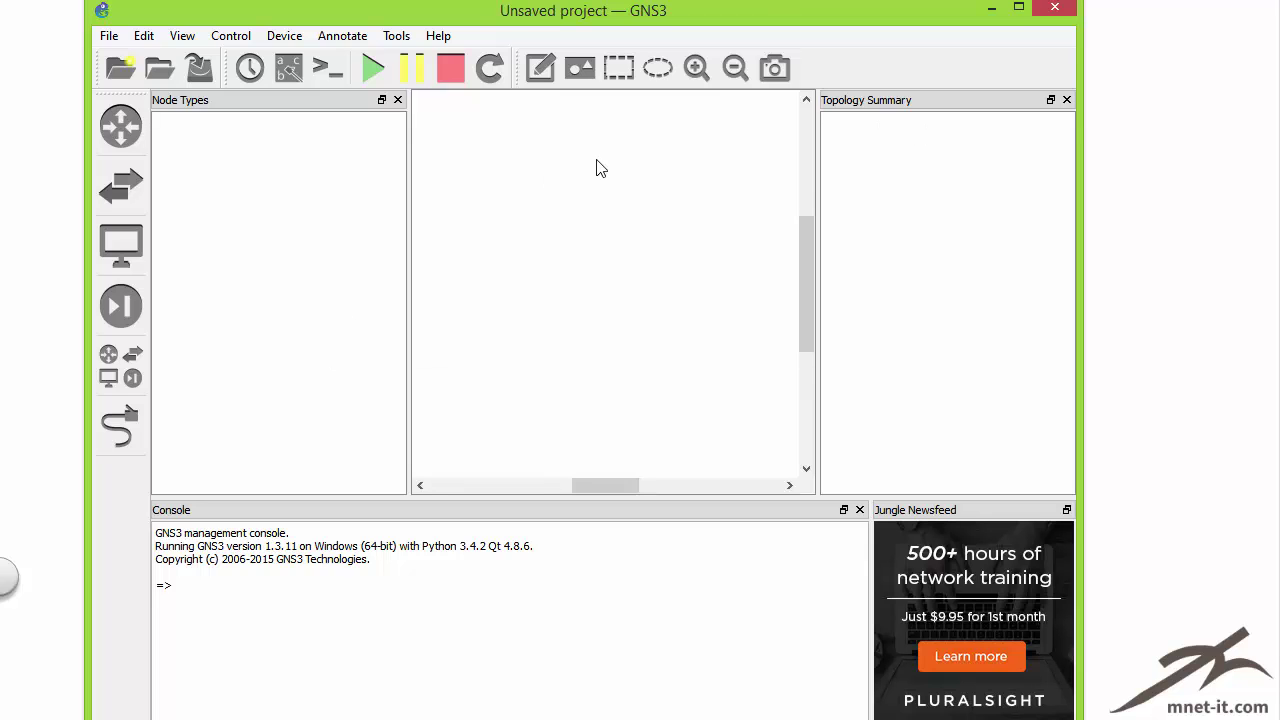
mouse_move(578, 17)
left_mouse_down()
mouse_move(563, 13)
mouse_move(572, 6)
left_mouse_up()
left_click(988, 15)
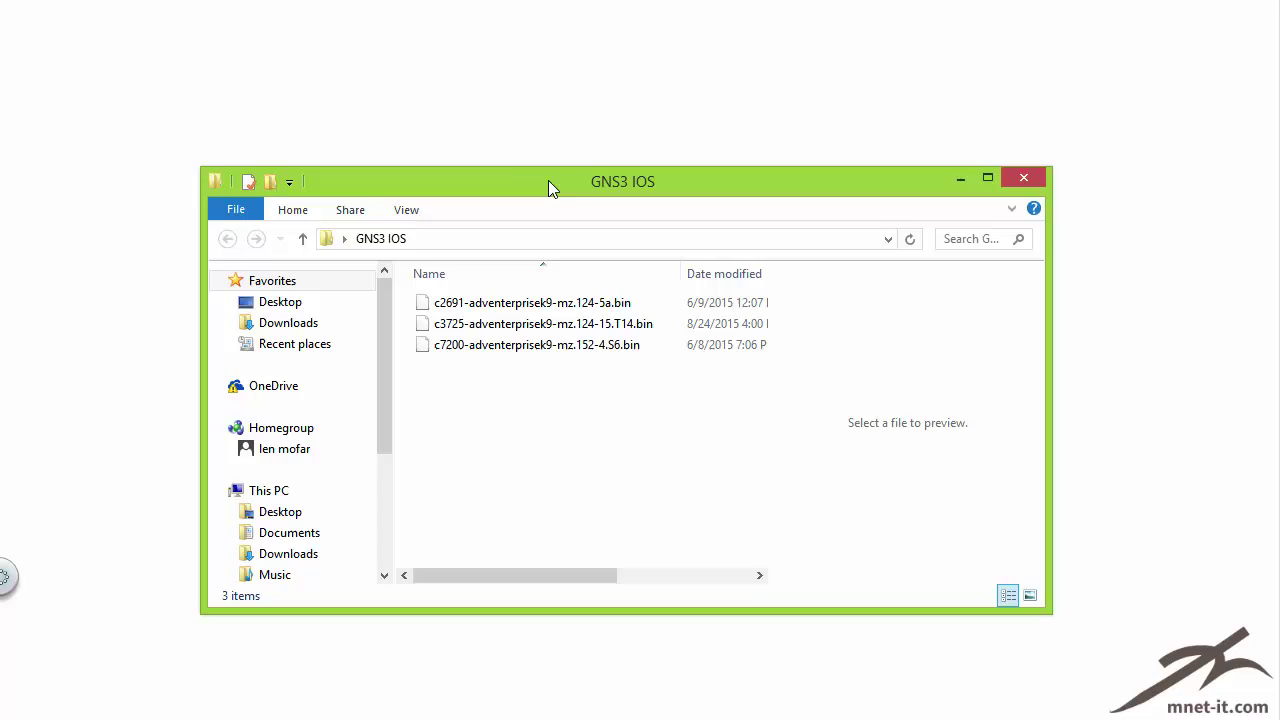
Step: Reposition and slightly widen the GNS3 IOS folder window, and widen its Name column to push the dates out of view
left_click_drag(548, 181, 506, 169)
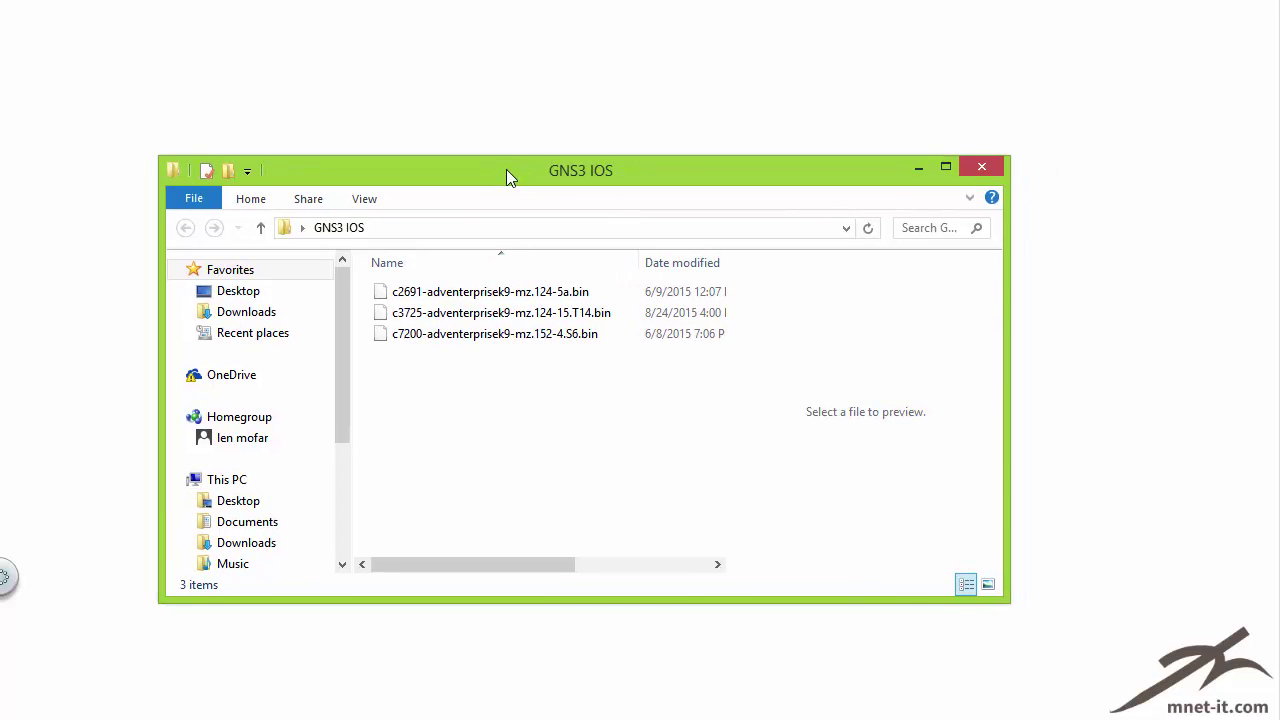
mouse_move(1008, 372)
left_mouse_down()
mouse_move(1052, 364)
mouse_move(1020, 364)
left_mouse_up()
left_click_drag(653, 262, 737, 265)
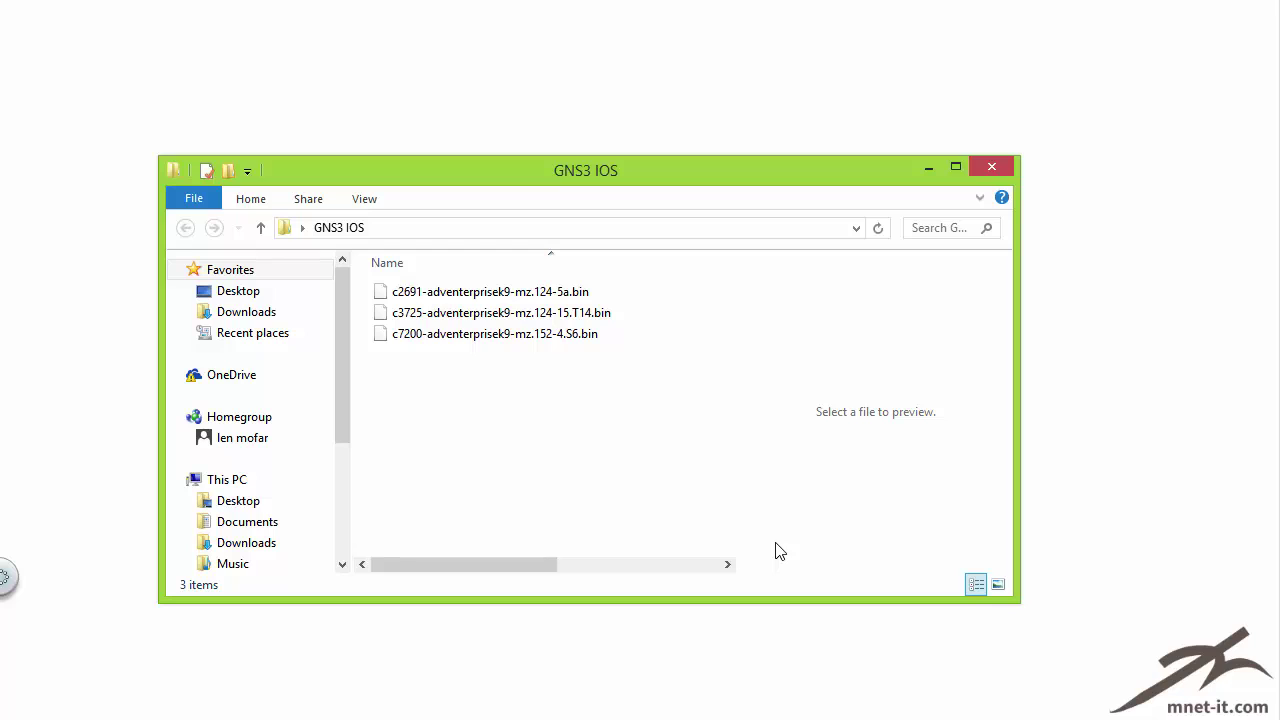
Step: Mark the c2691, c3725 and c7200 image files with red pen strokes on both sides, and clear the marks
mouse_move(330, 312)
left_mouse_down()
mouse_move(367, 312)
mouse_move(369, 334)
mouse_move(358, 291)
left_mouse_up()
mouse_move(607, 287)
left_mouse_down()
mouse_move(637, 283)
mouse_move(649, 308)
left_mouse_up()
left_click_drag(620, 357, 652, 330)
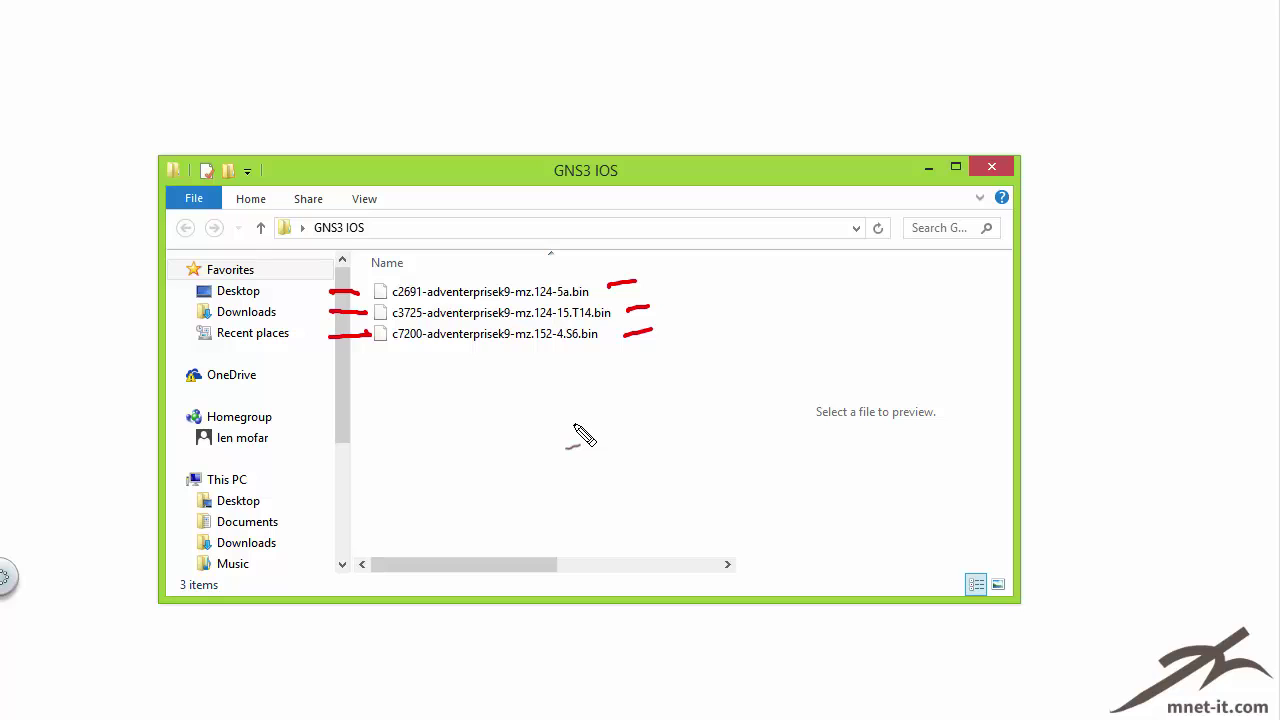
key("Escape")
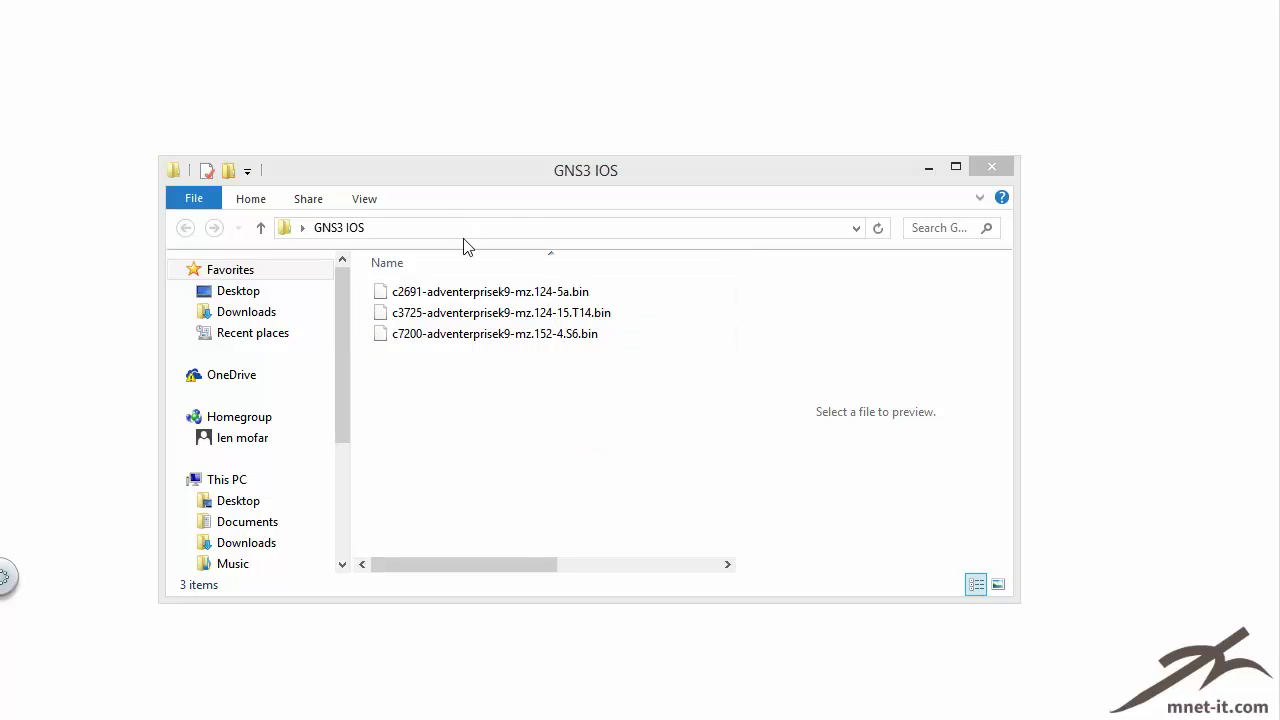
Step: Shift the GNS3 IOS folder window, point red arrows at the c2691 and c3725 image files, and clear the arrows
left_click_drag(591, 173, 743, 122)
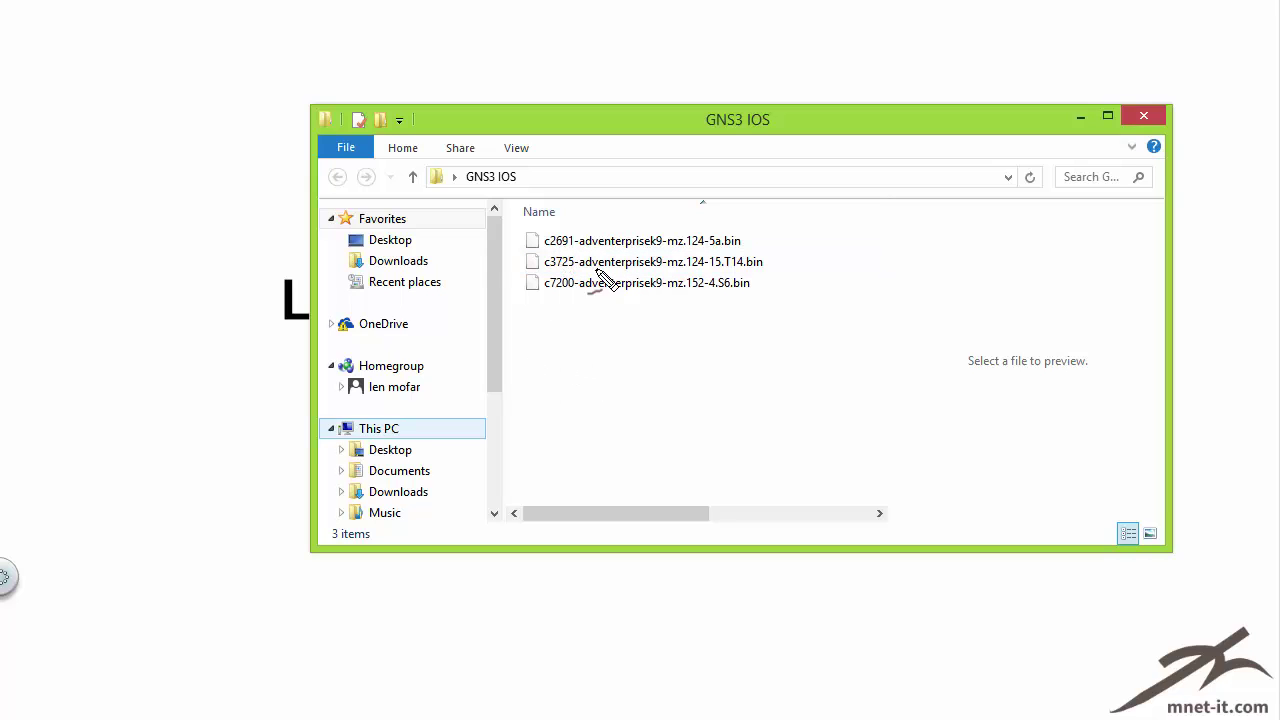
left_click_drag(476, 240, 516, 240)
left_click_drag(474, 263, 516, 266)
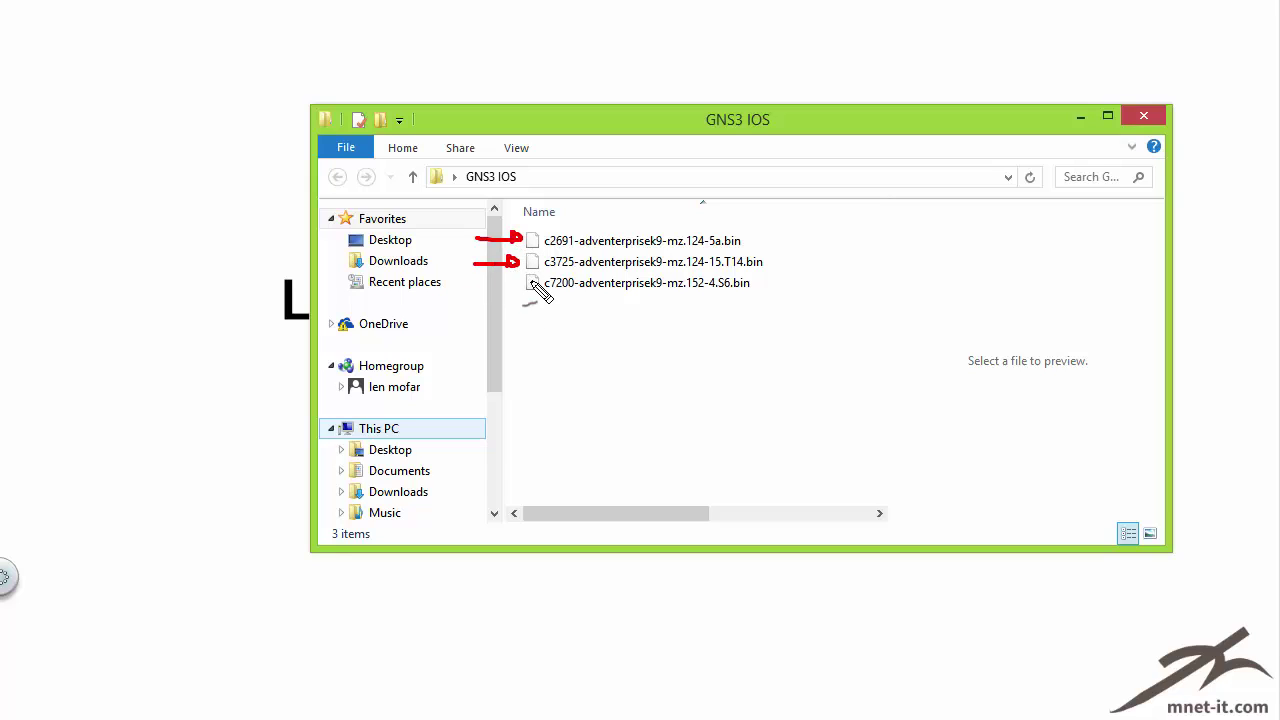
key("Escape")
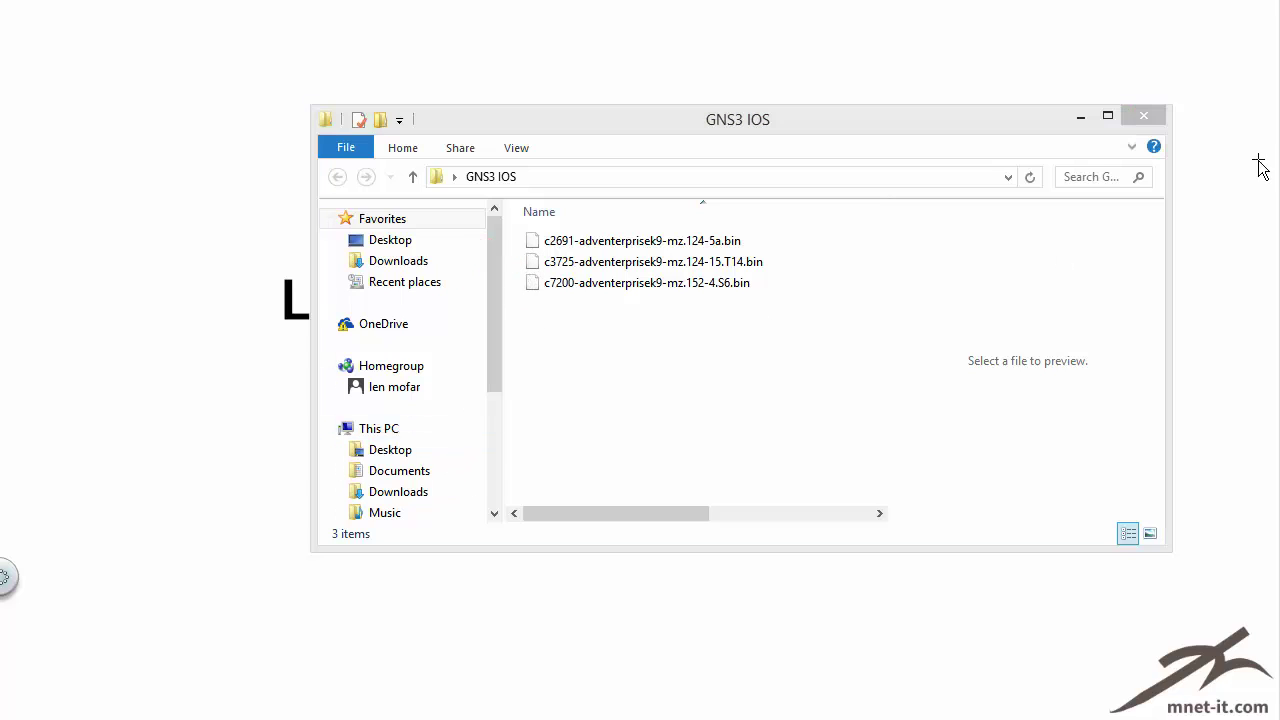
Step: Minimize the GNS3 IOS folder window and show the certs4u.info/ciscoios/c2650/c2691/ listing in the browser, checking its address
left_click(1080, 116)
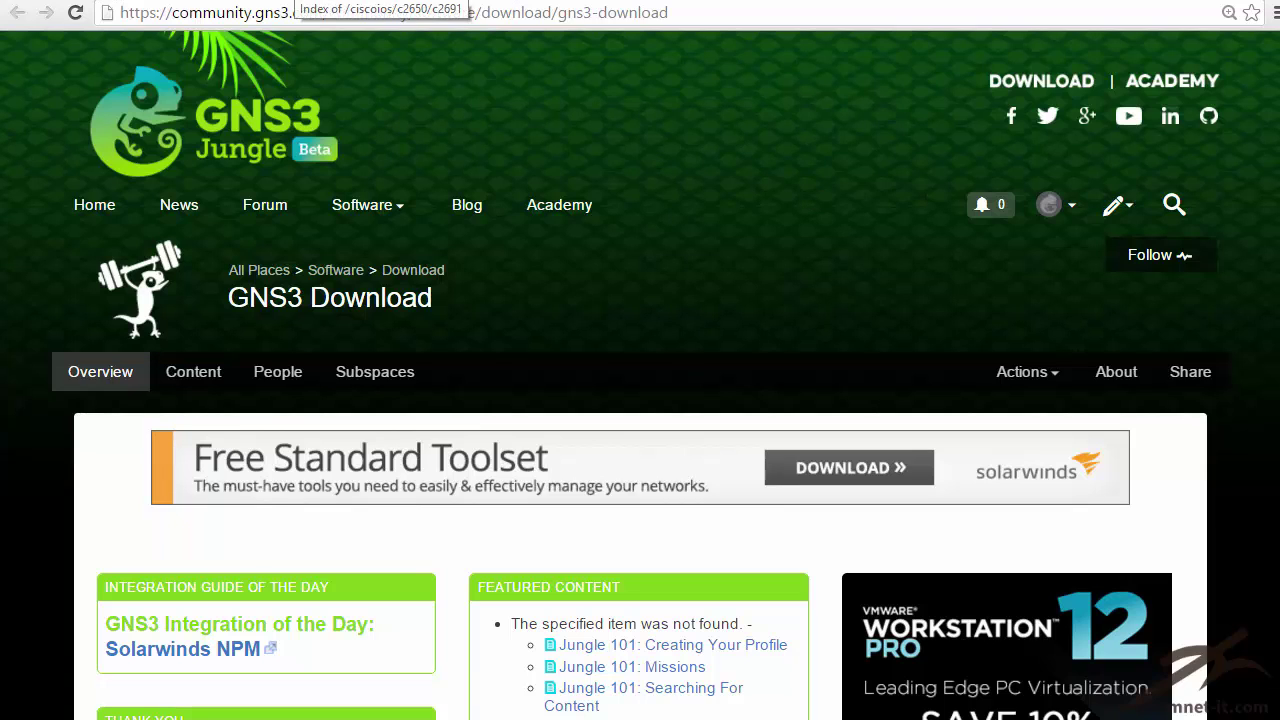
left_click(320, 1)
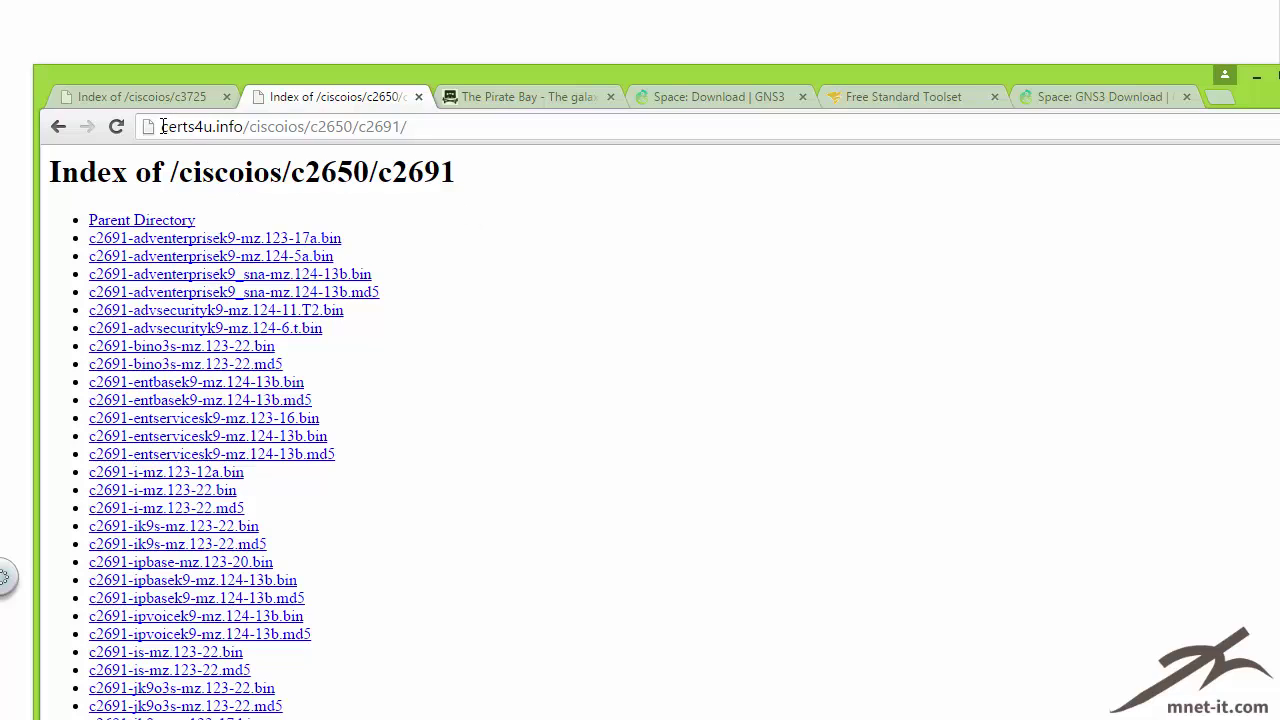
left_click_drag(161, 126, 421, 130)
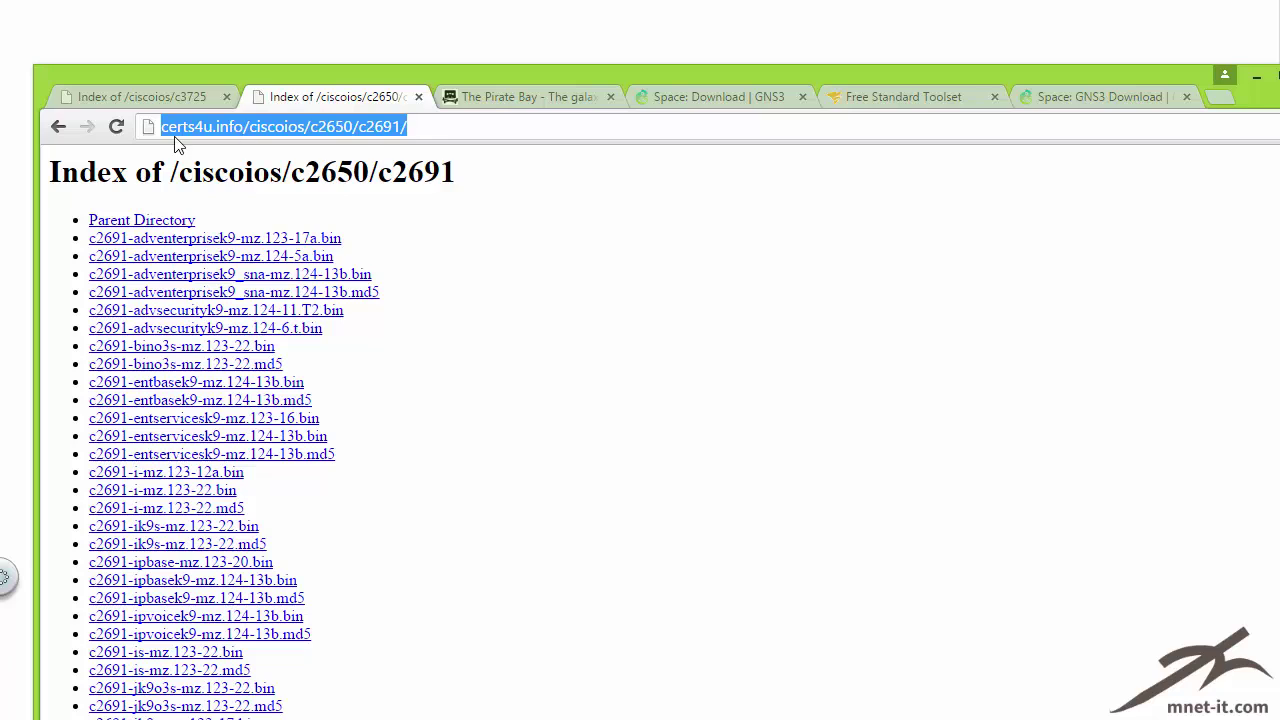
left_click(262, 156)
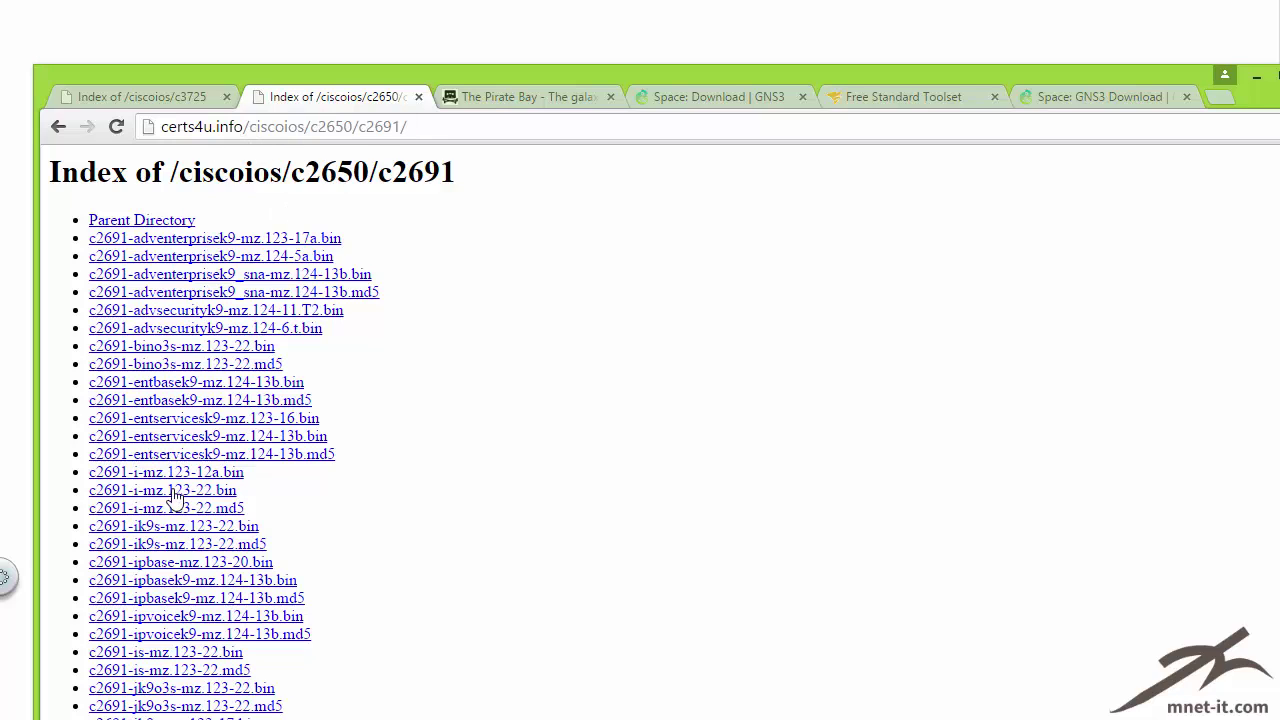
Step: Open an empty Notepad window, place it beside the file listing, and set its font size to 20
left_click(173, 491)
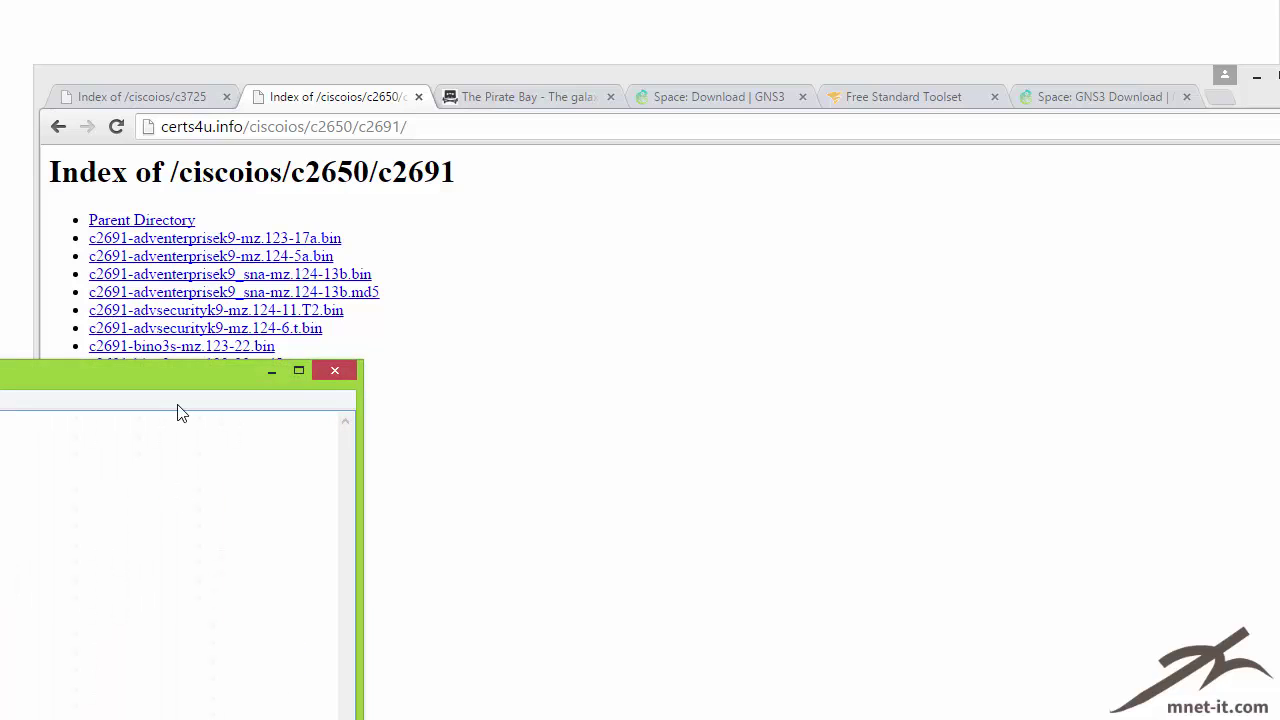
left_click_drag(171, 385, 1158, 186)
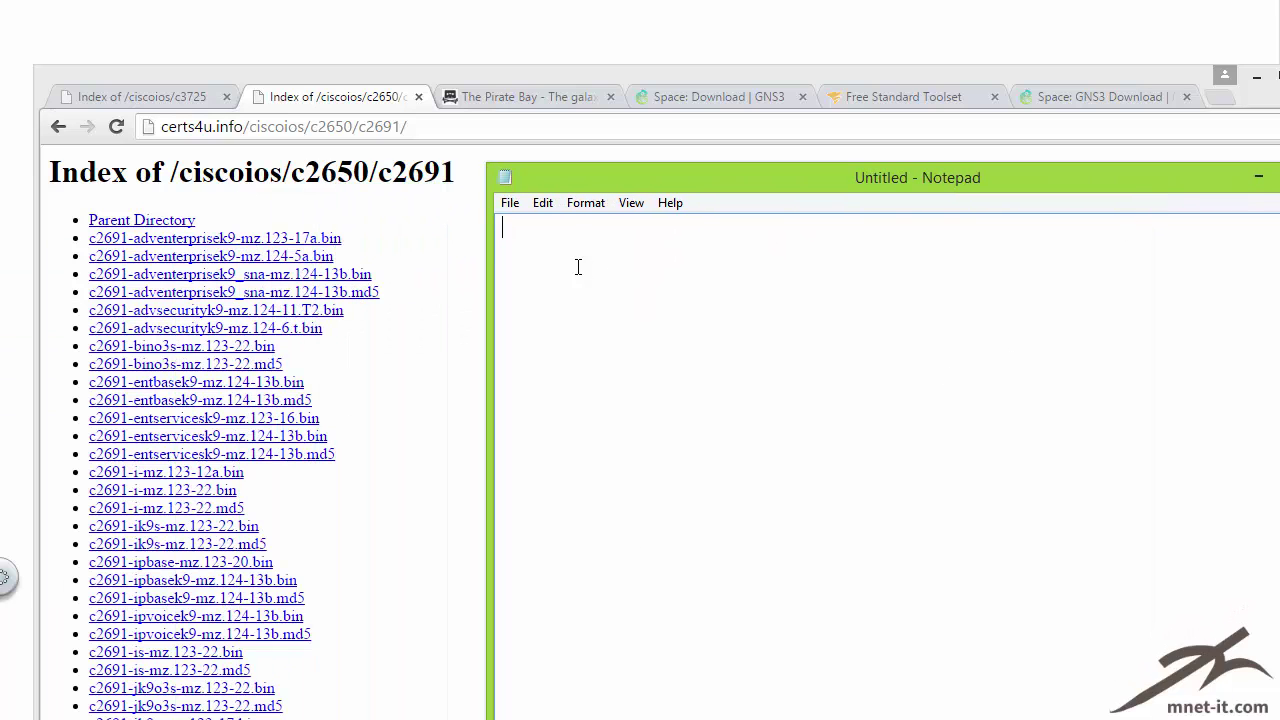
left_click(585, 205)
left_click(525, 249)
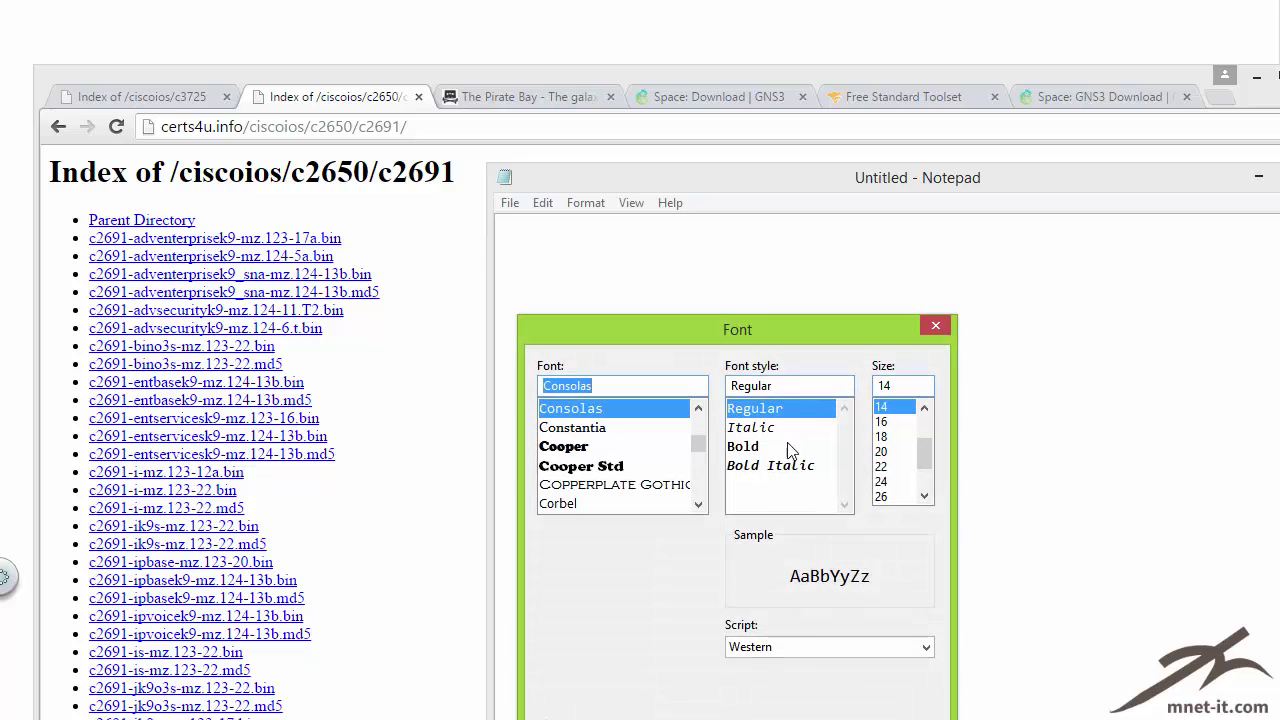
left_click(893, 450)
key("Return")
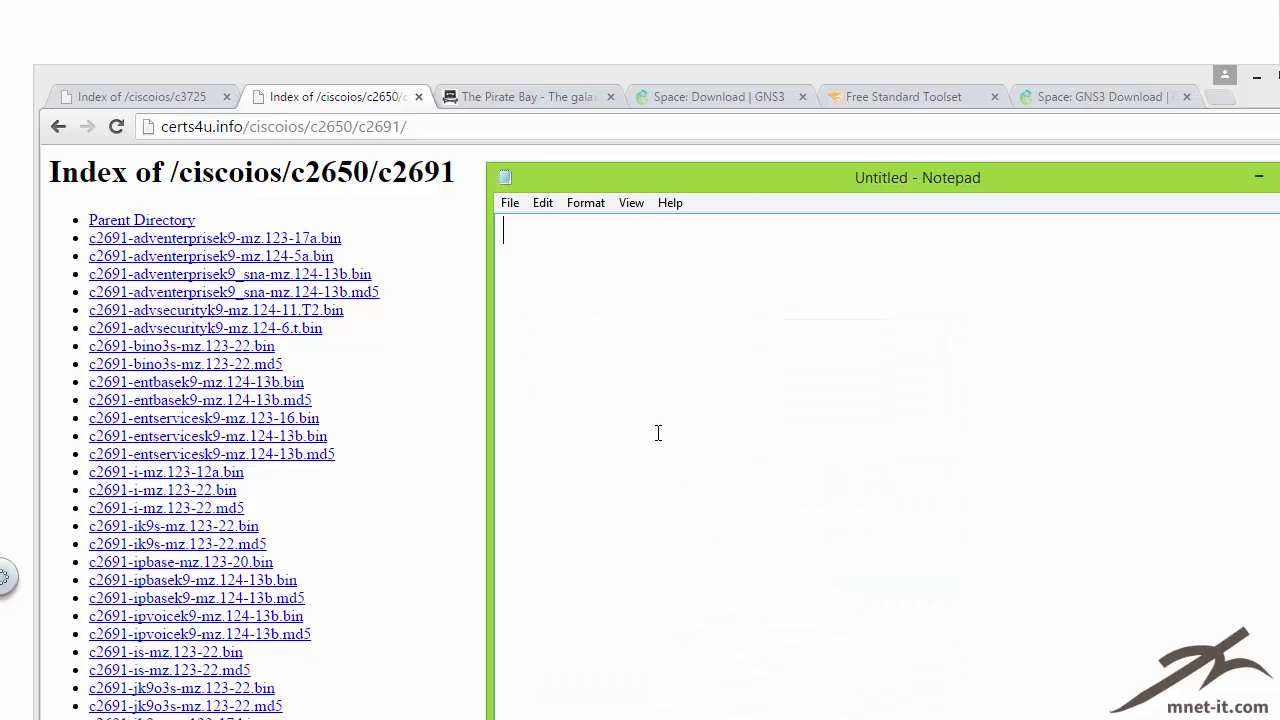
Step: Write certs4u.info/ciscoios/c2650/c2691 in Notepad, select the text, and place the GNS3 IOS folder window just below it
type("certs4u.info/")
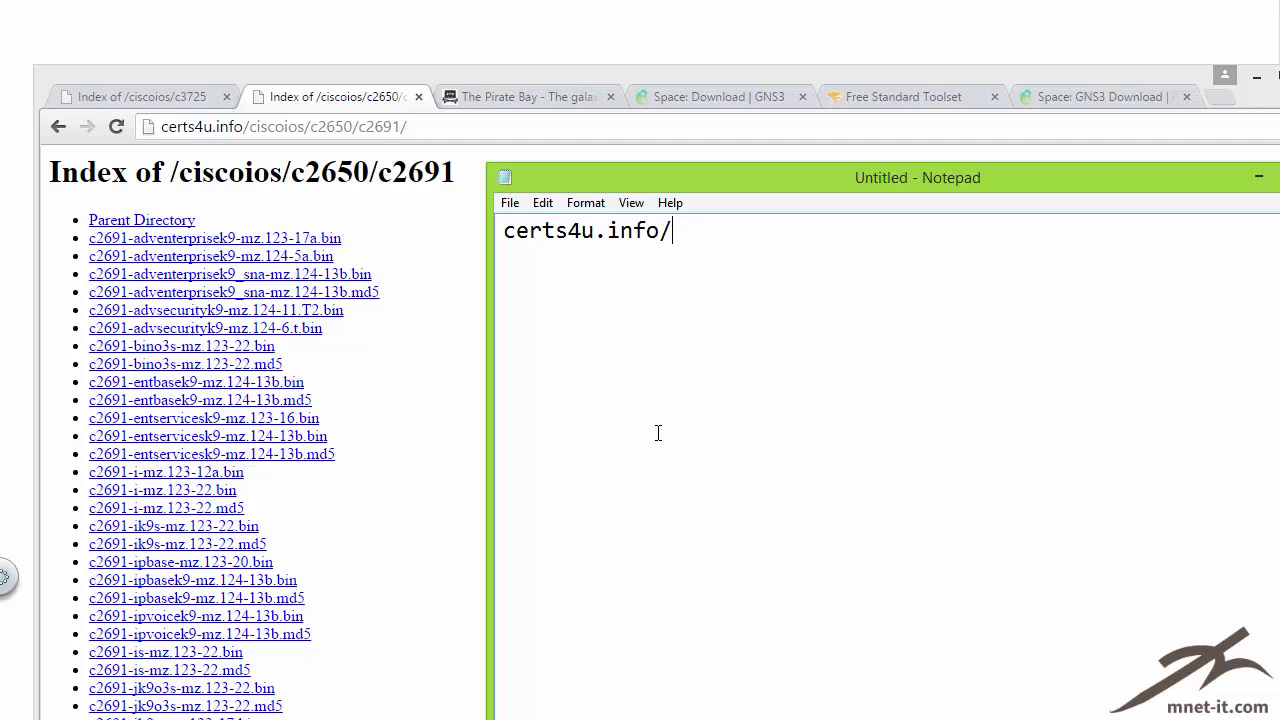
type("ciscoios/")
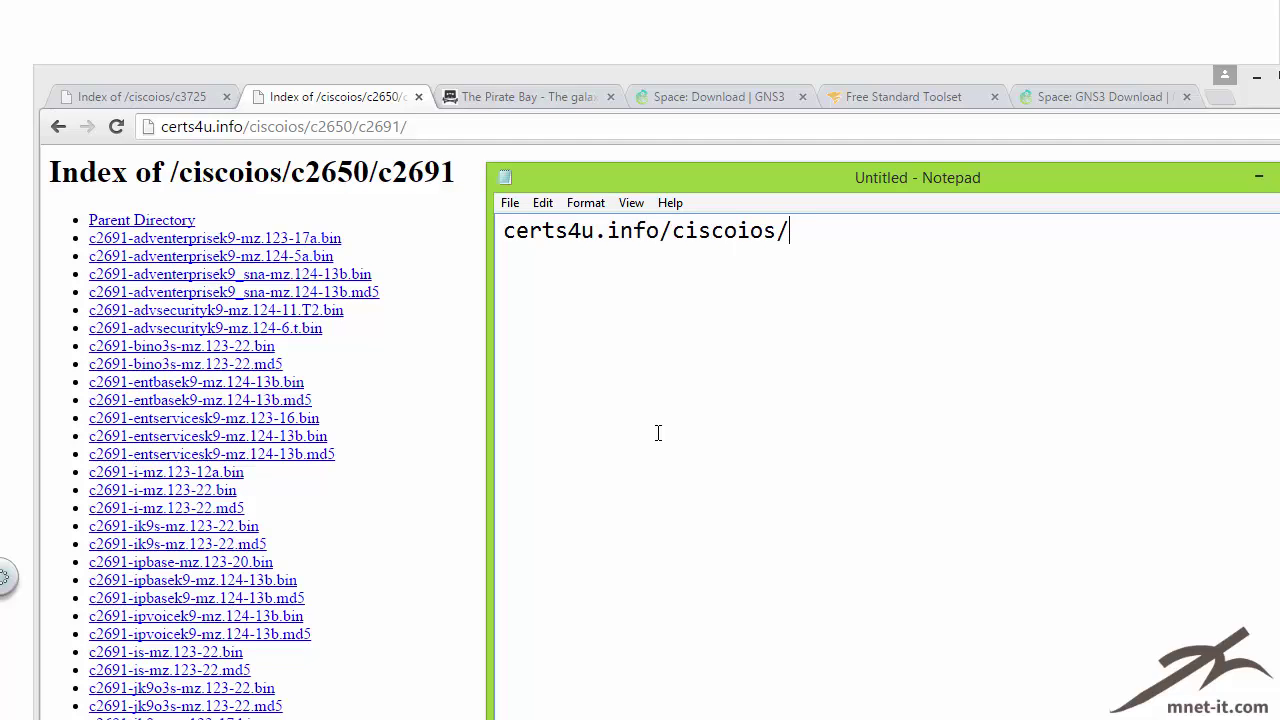
type("c2650/c269")
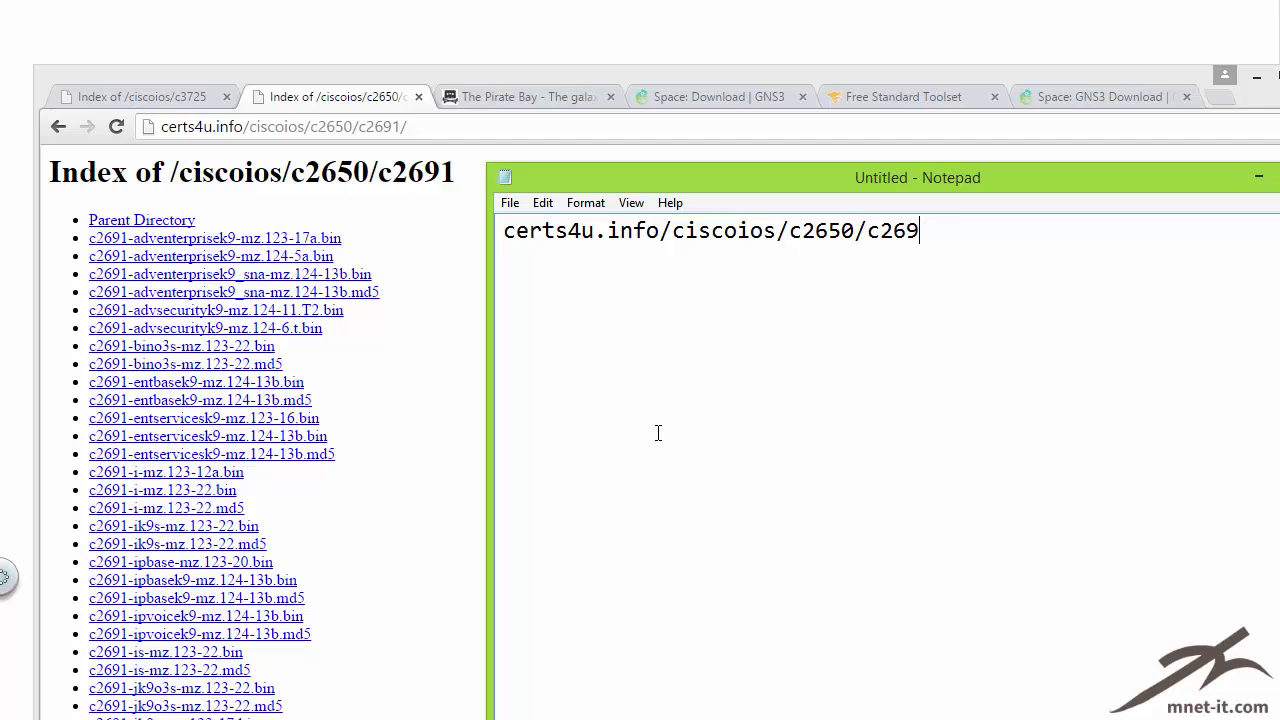
type("*1")
key("ctrl+a")
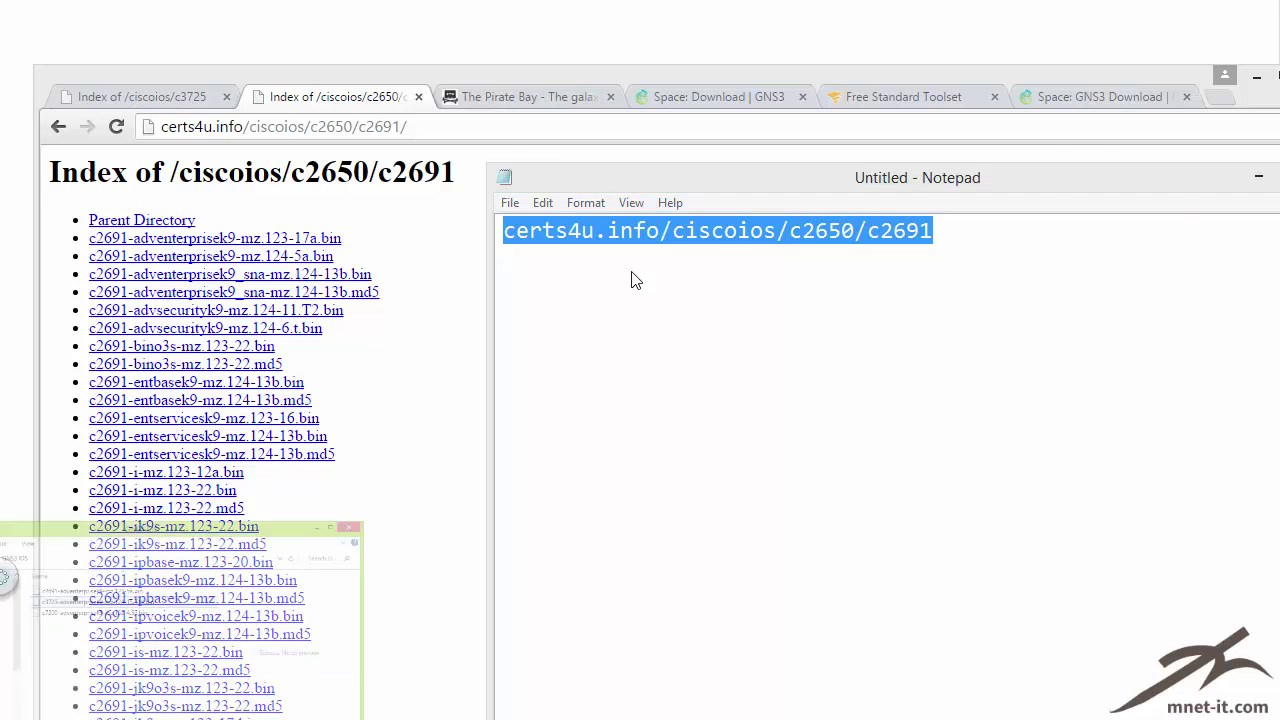
left_click_drag(579, 115, 762, 280)
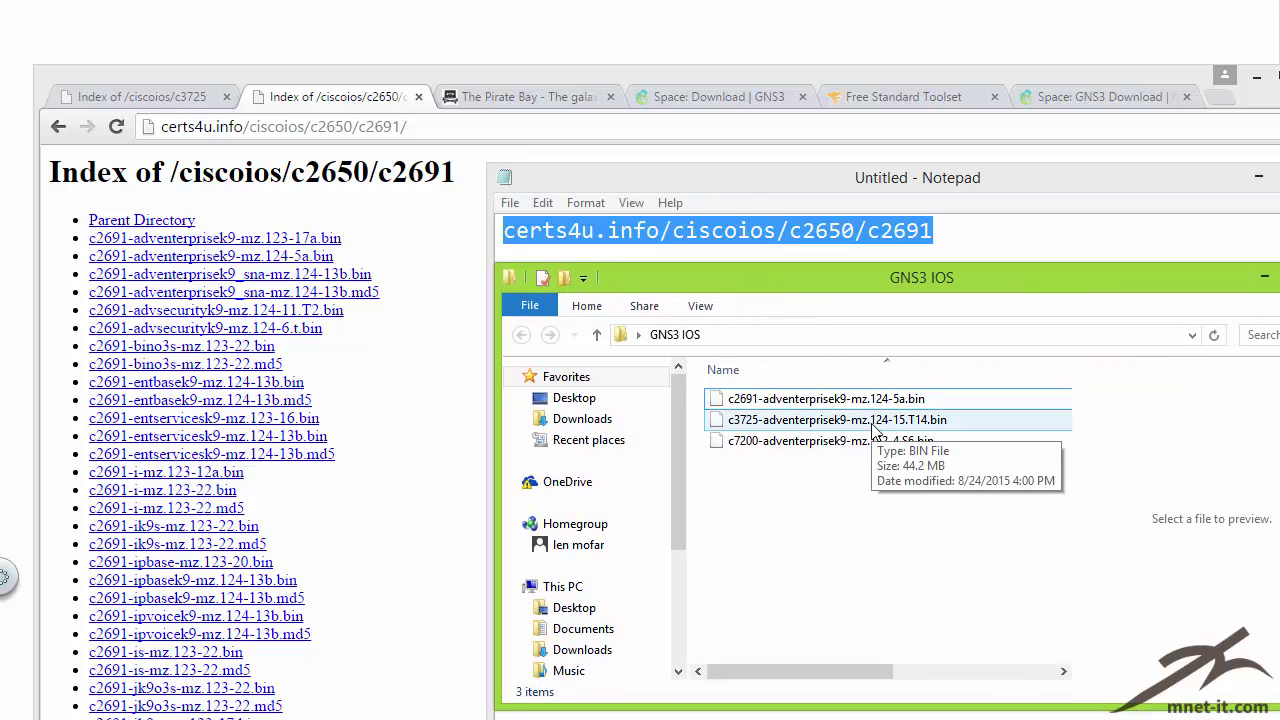
Step: Highlight c2691-adventerprisek9-mz.124-5a.bin in yellow on the web listing and draw an arrow from it to the same file in the GNS3 IOS folder
key("ctrl+2")
left_click_drag(942, 592, 958, 588)
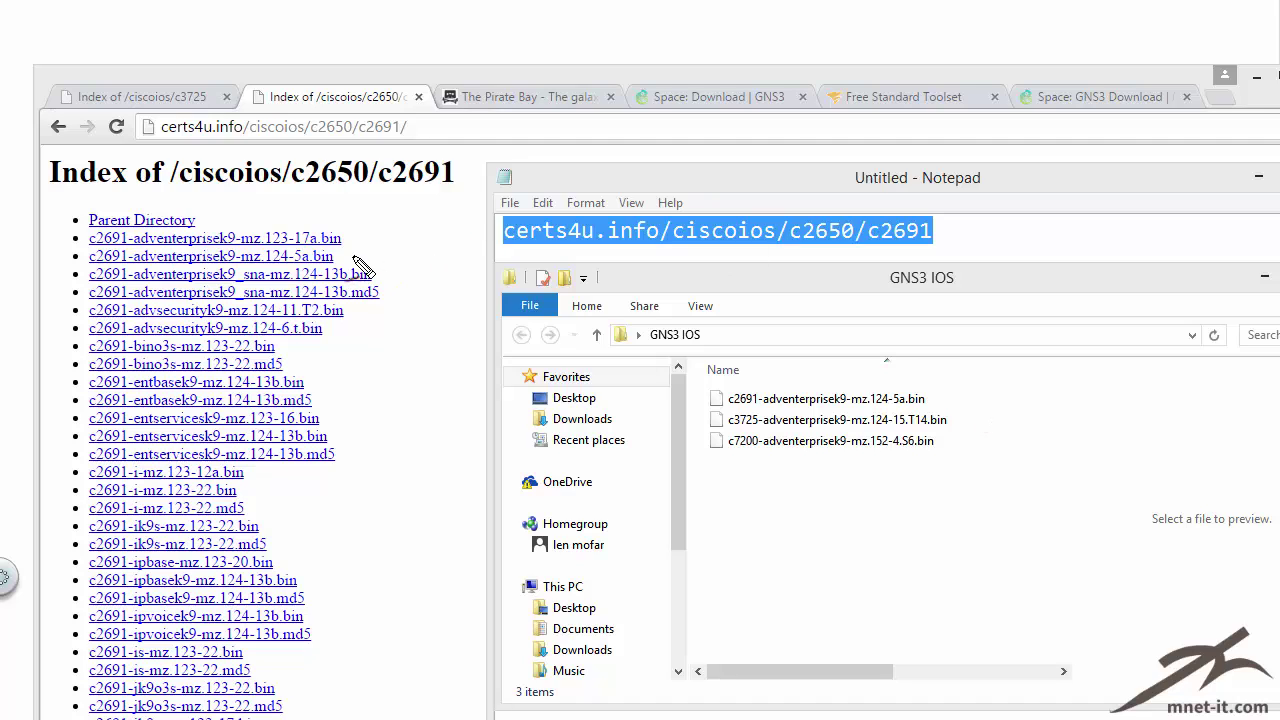
left_click_drag(348, 260, 430, 252)
key("y")
left_click_drag(88, 256, 343, 260)
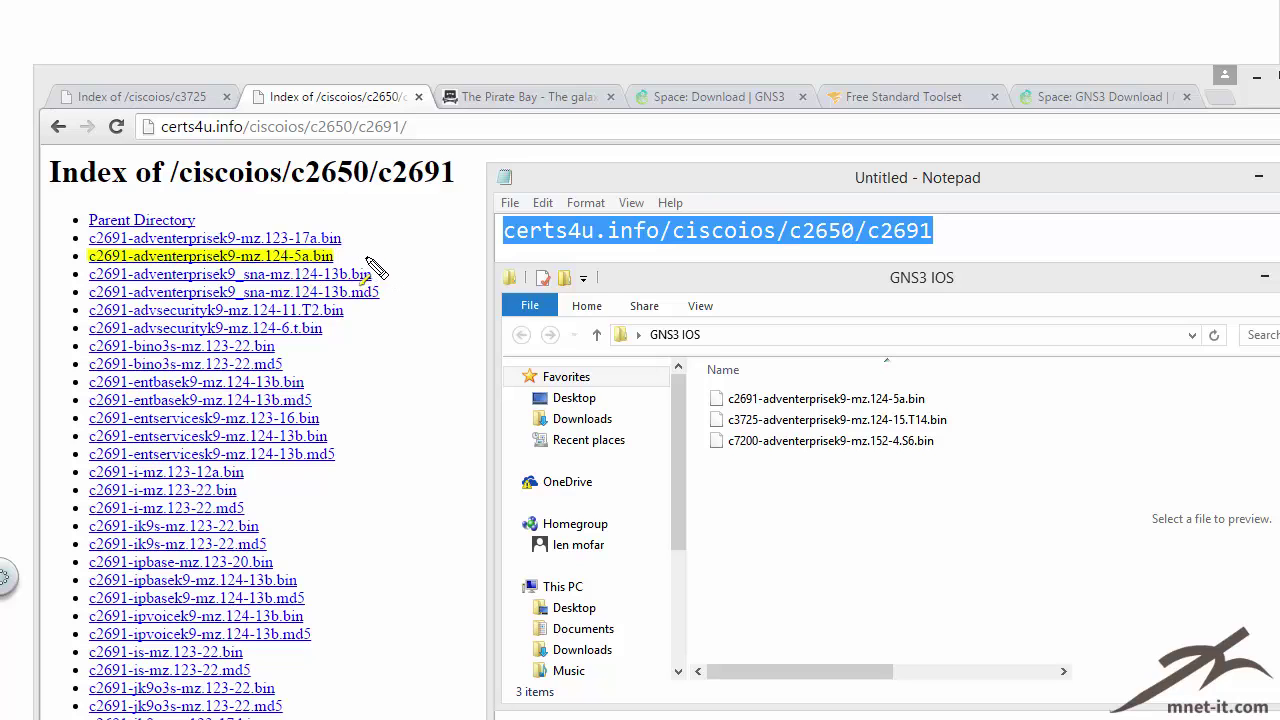
left_click_drag(359, 255, 703, 392)
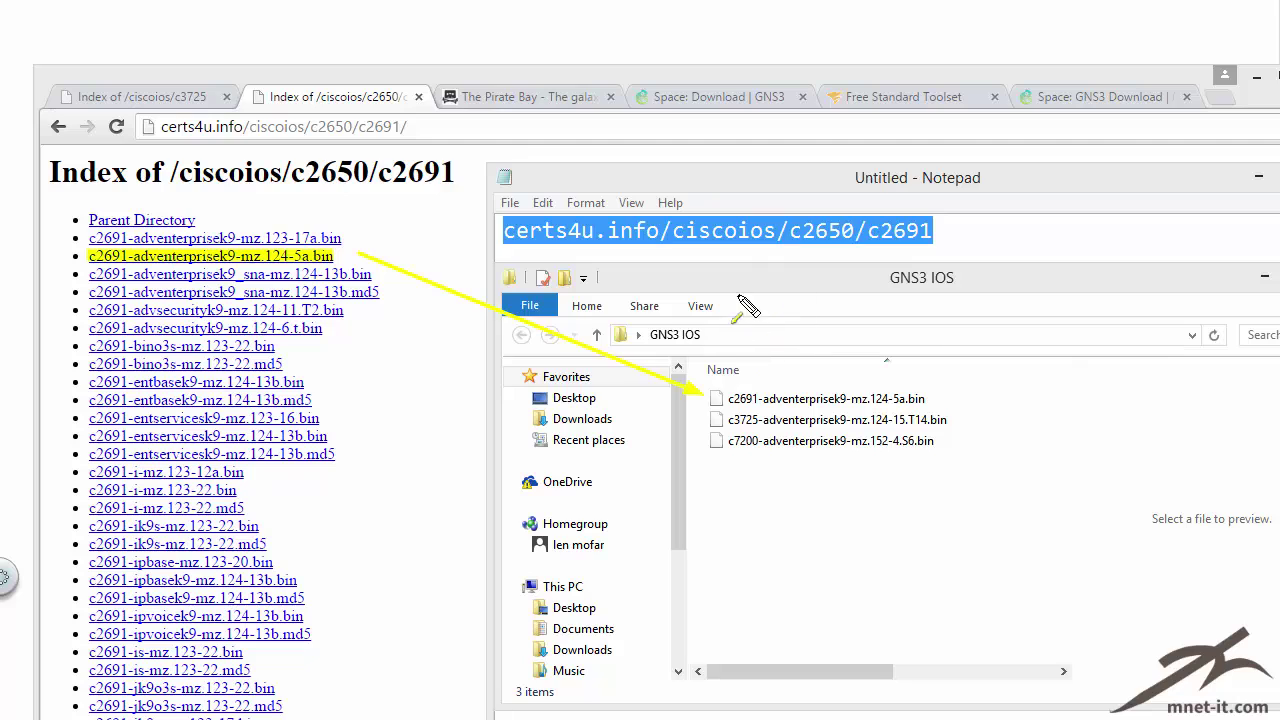
Step: Draw a yellow and a red arrow pointing at the GNS3 IOS folder name, and clear all annotations
left_click_drag(778, 281, 716, 326)
left_click_drag(824, 341, 714, 337)
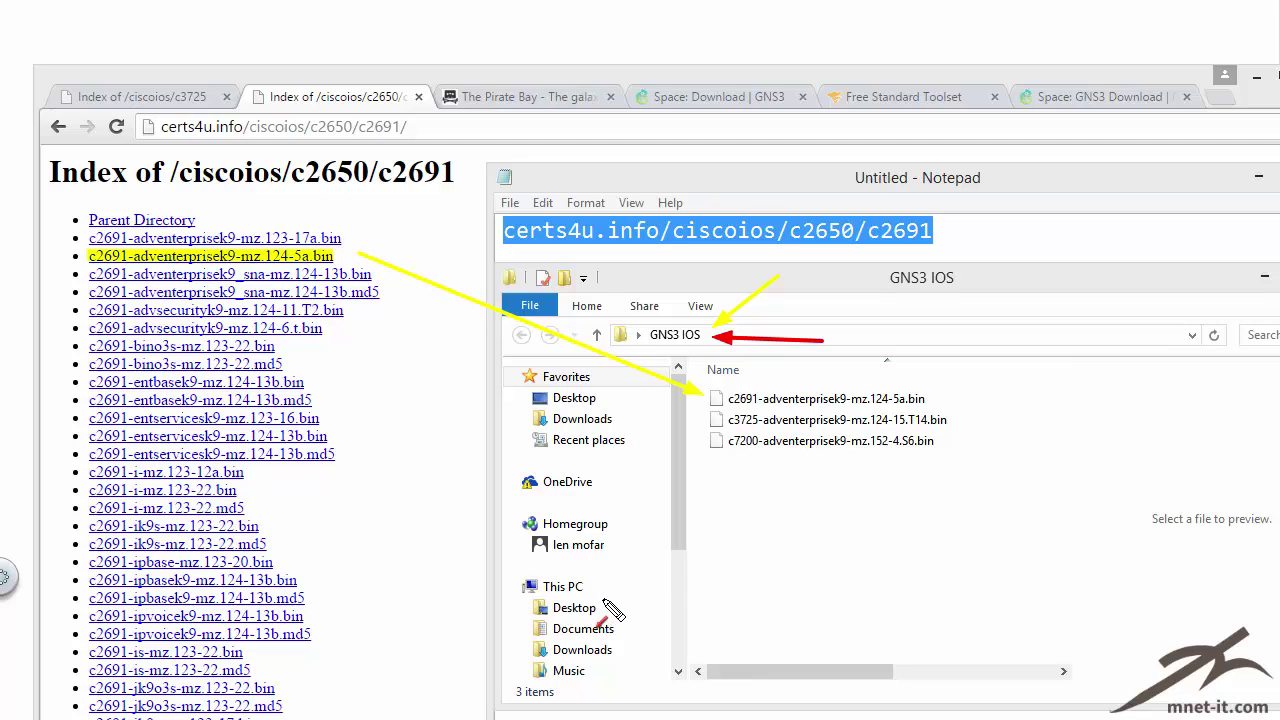
key("Escape")
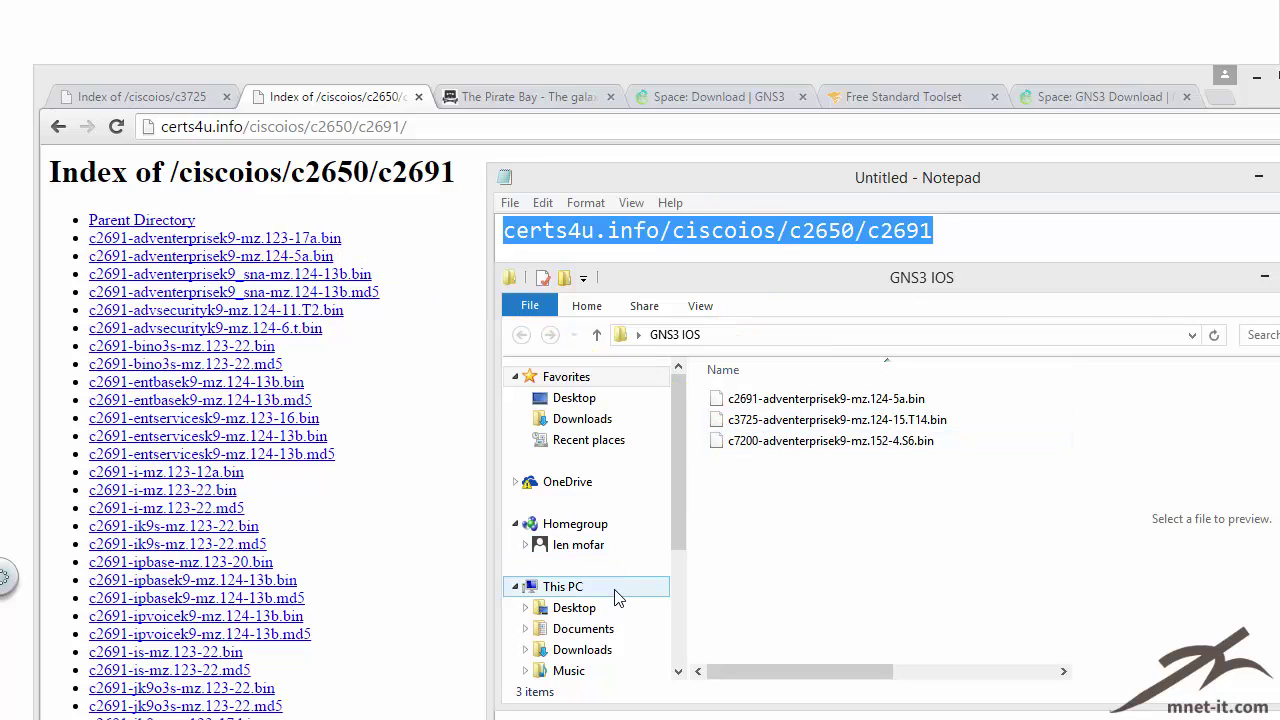
Step: Draw a pointer stroke towards c3725-adventerprisek9-mz.124-15.T14.bin in the GNS3 IOS folder, and clear it
key("ctrl+2")
left_click_drag(638, 415, 700, 418)
key("Escape")
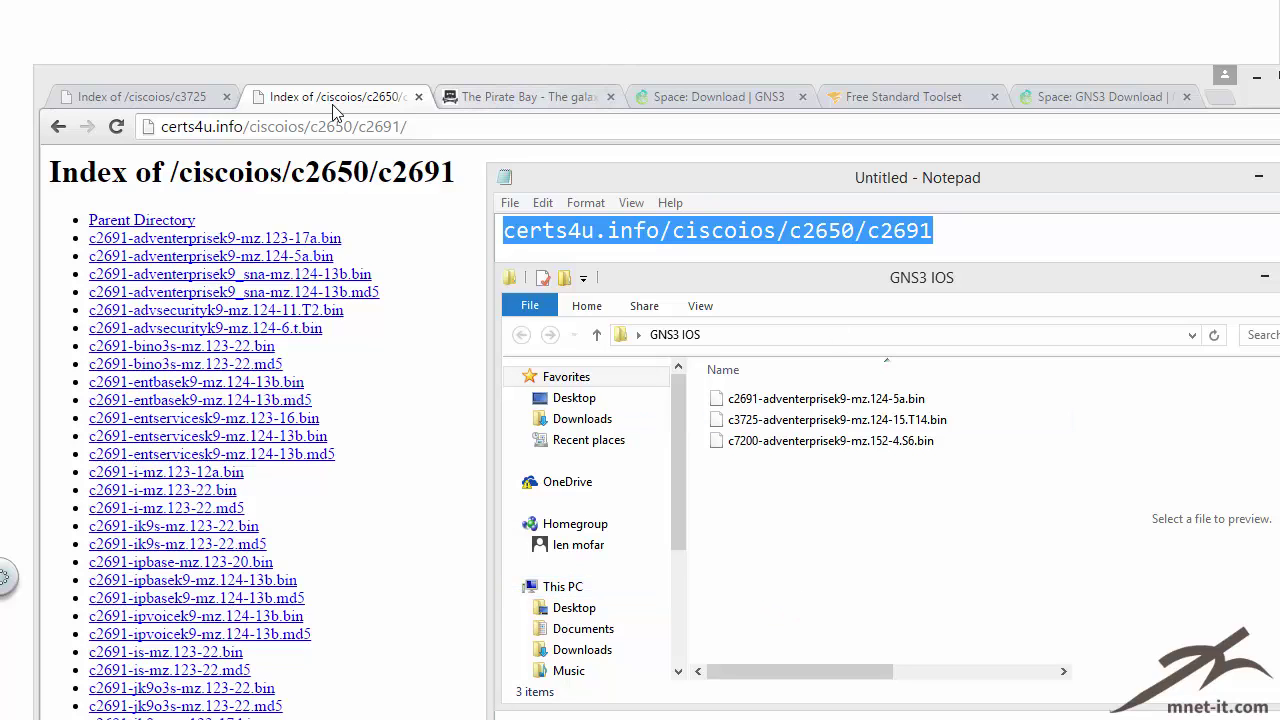
Step: Show the c3725 image listing in the browser and replace the Notepad text with certs4u.info/ciscoios/c3725
left_click(150, 98)
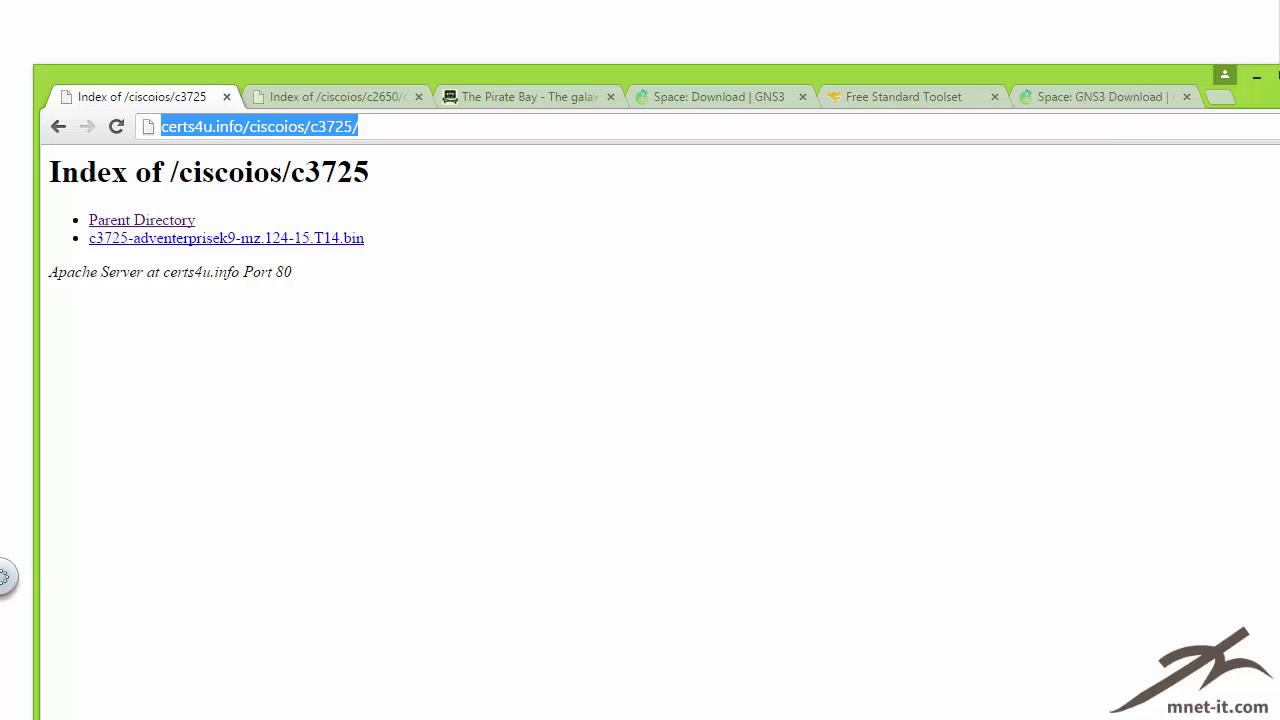
left_click(556, 716)
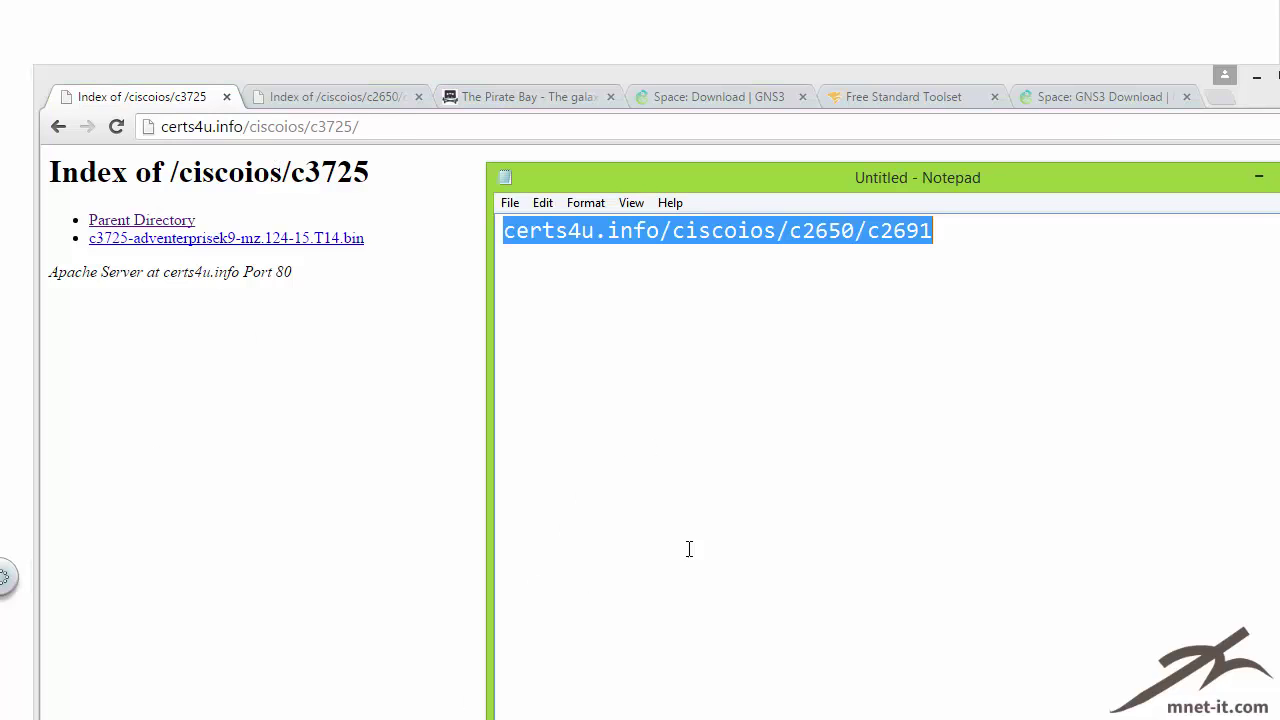
key("BackSpace")
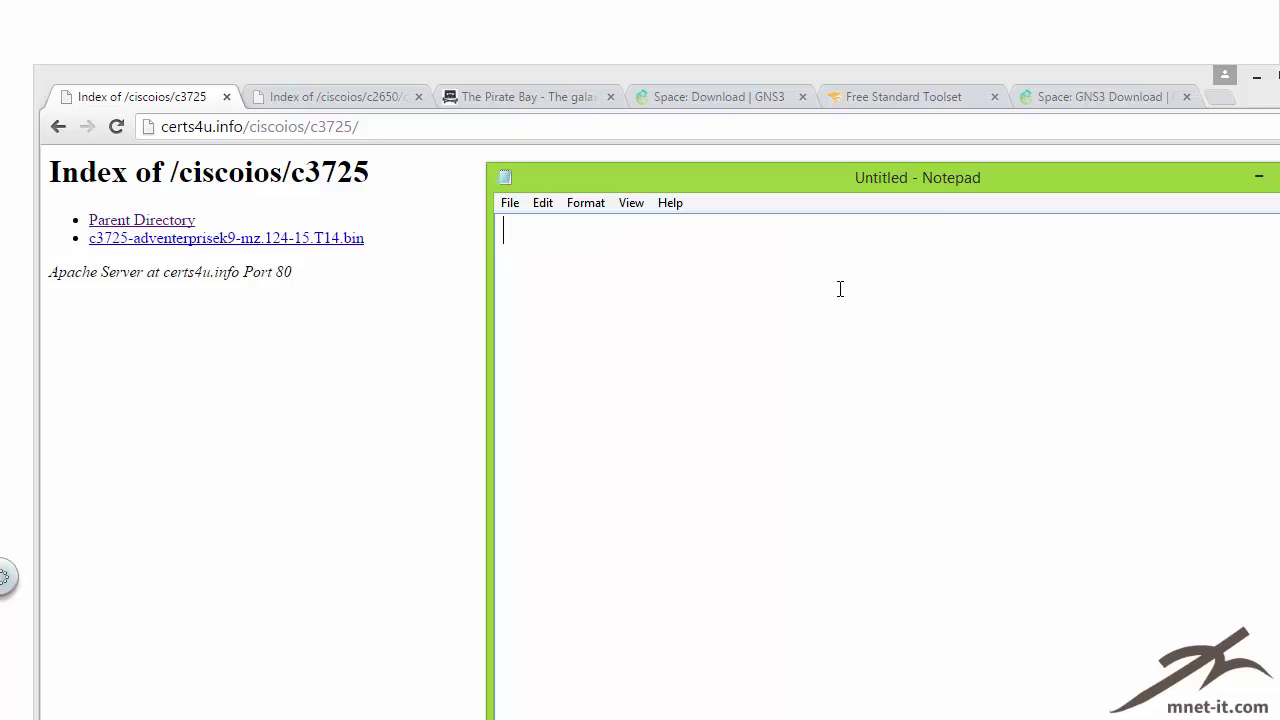
type("certs4u.info/ciscoios/c3725")
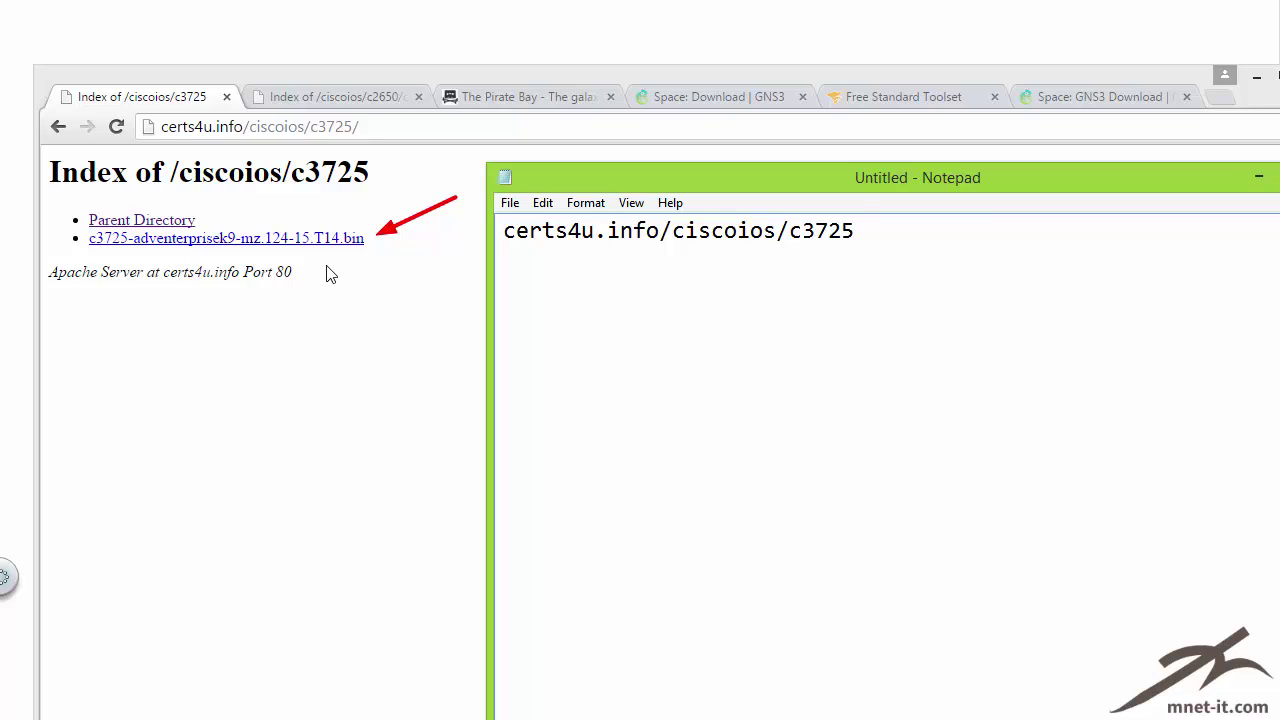
Step: Clear the arrow annotation, compare the GNS3 IOS folder's files with the c3725 web listing, and minimize the folder window
left_click(309, 300)
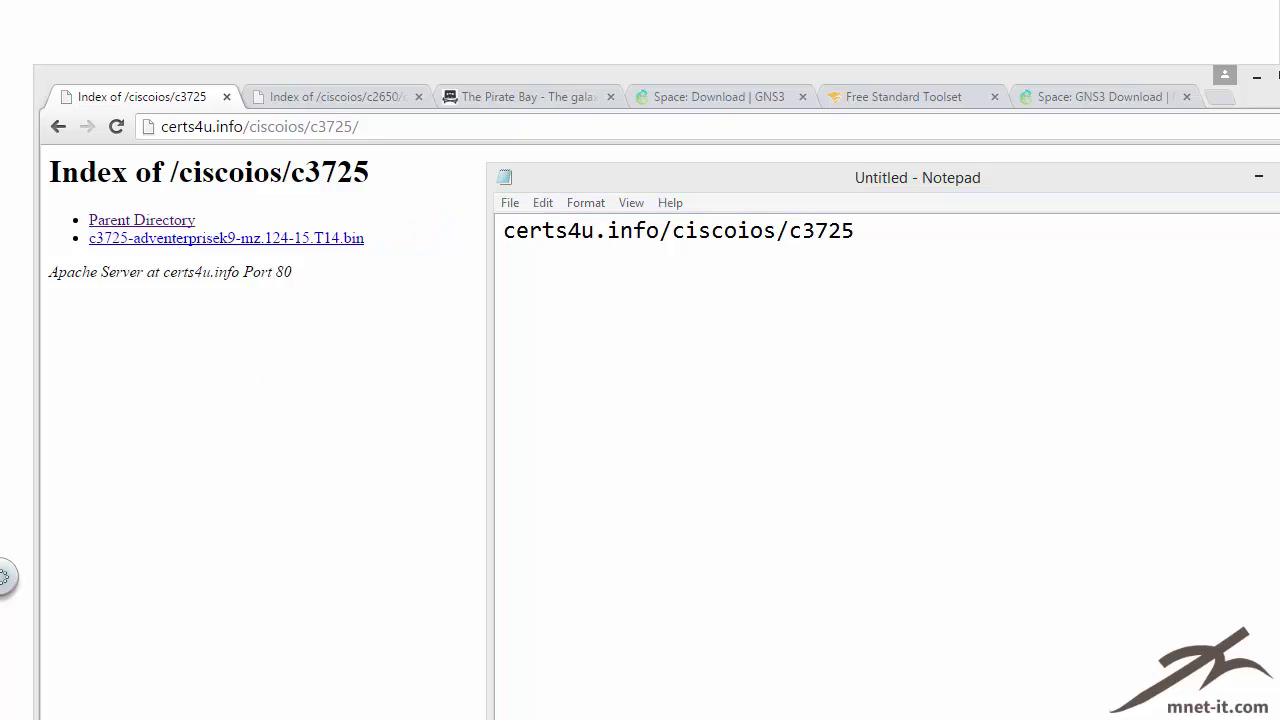
key("alt+Tab")
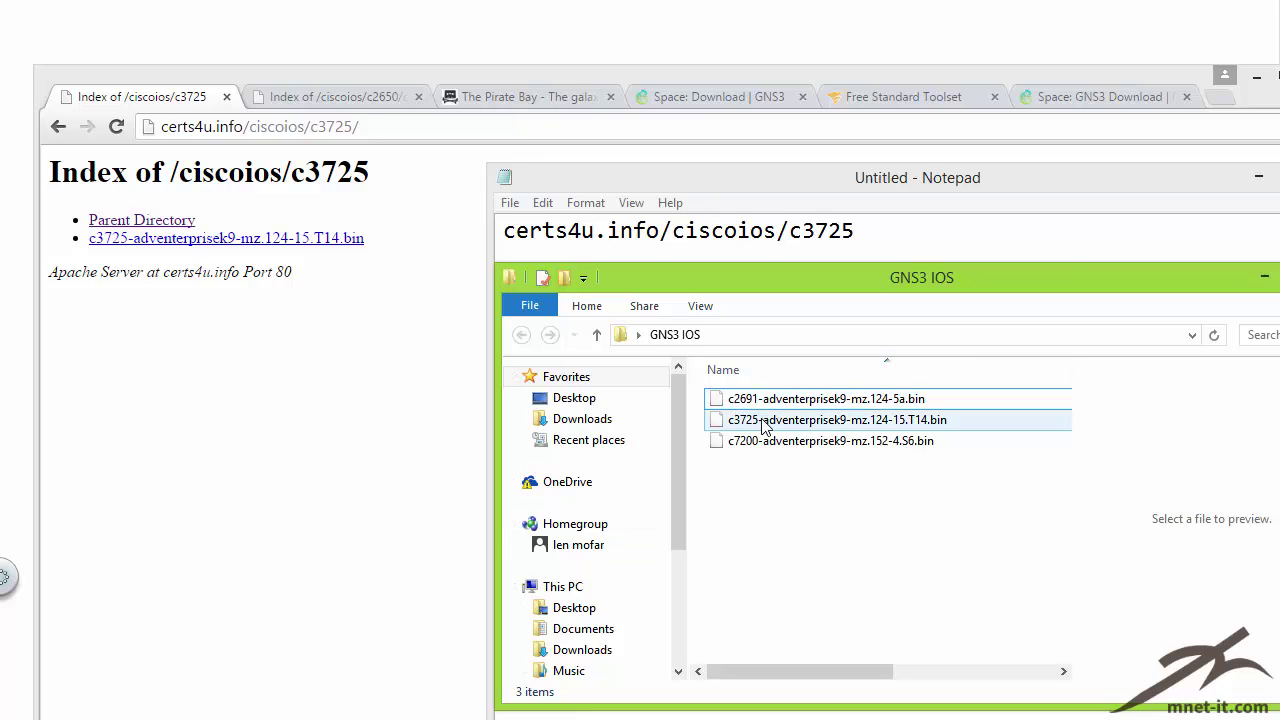
left_click_drag(787, 281, 794, 347)
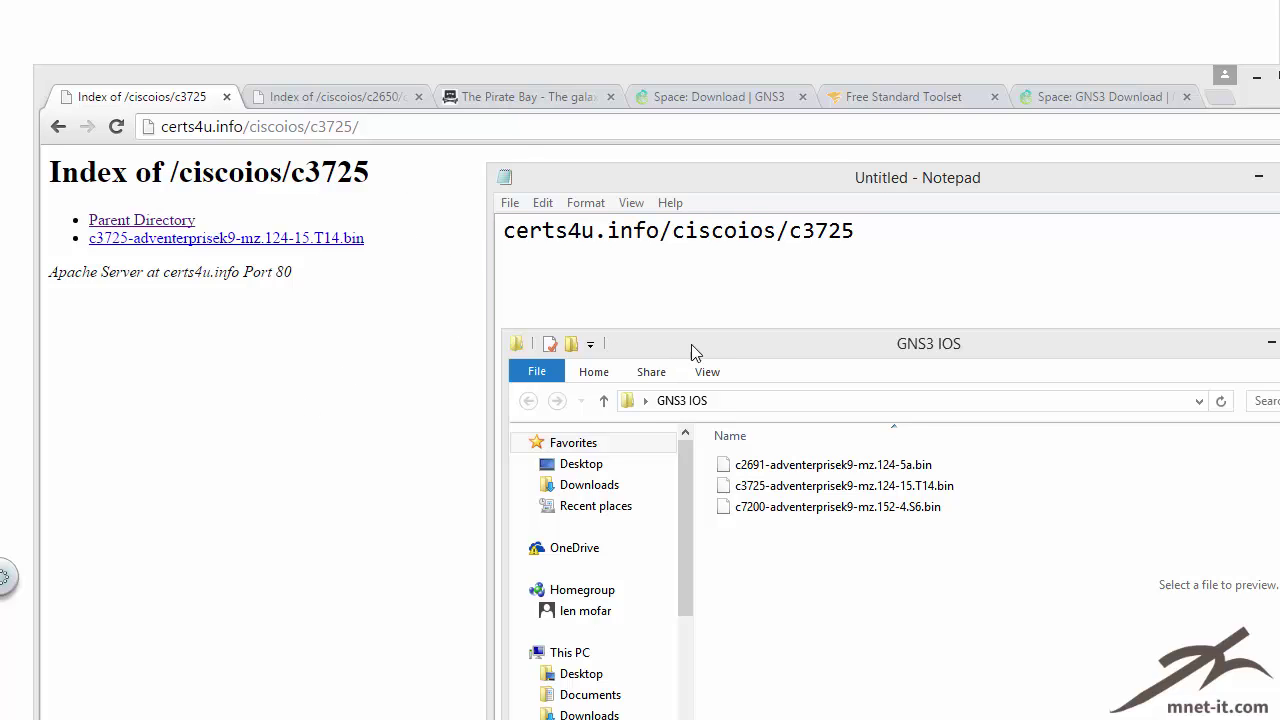
left_click_drag(691, 344, 601, 163)
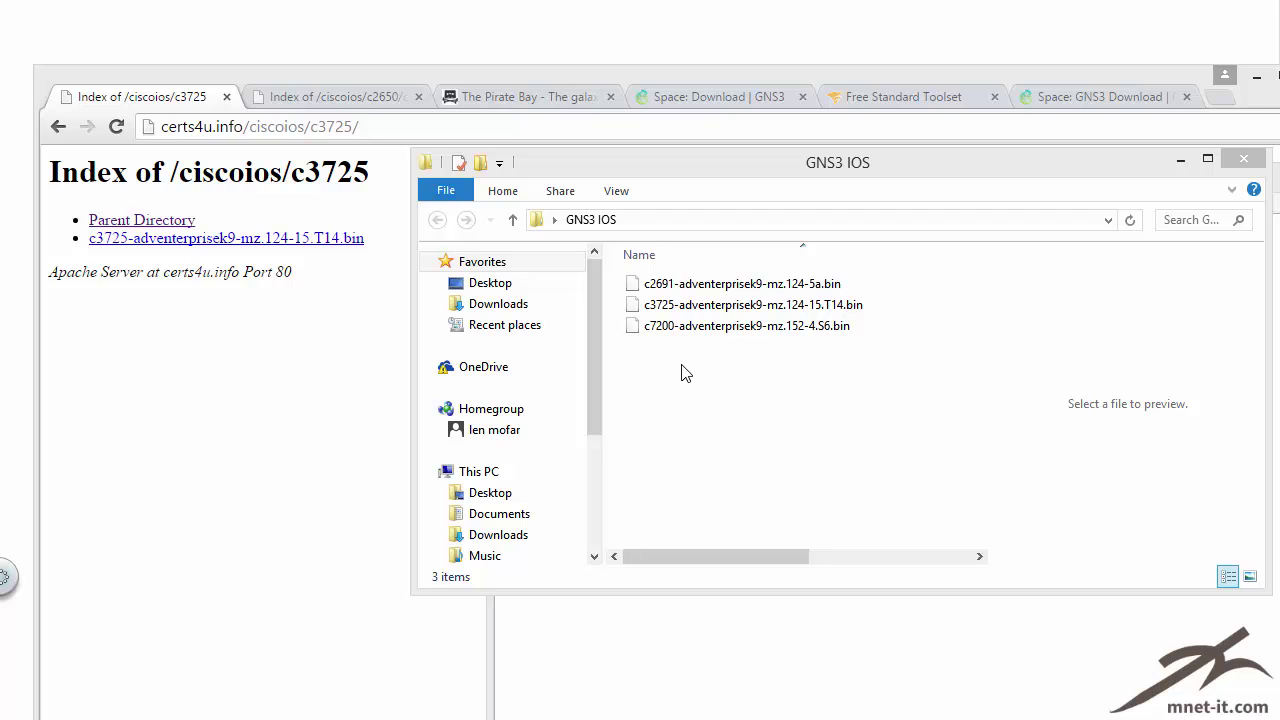
left_click(1181, 161)
Step: Replace the Notepad text with the word resources
key("ctrl+a")
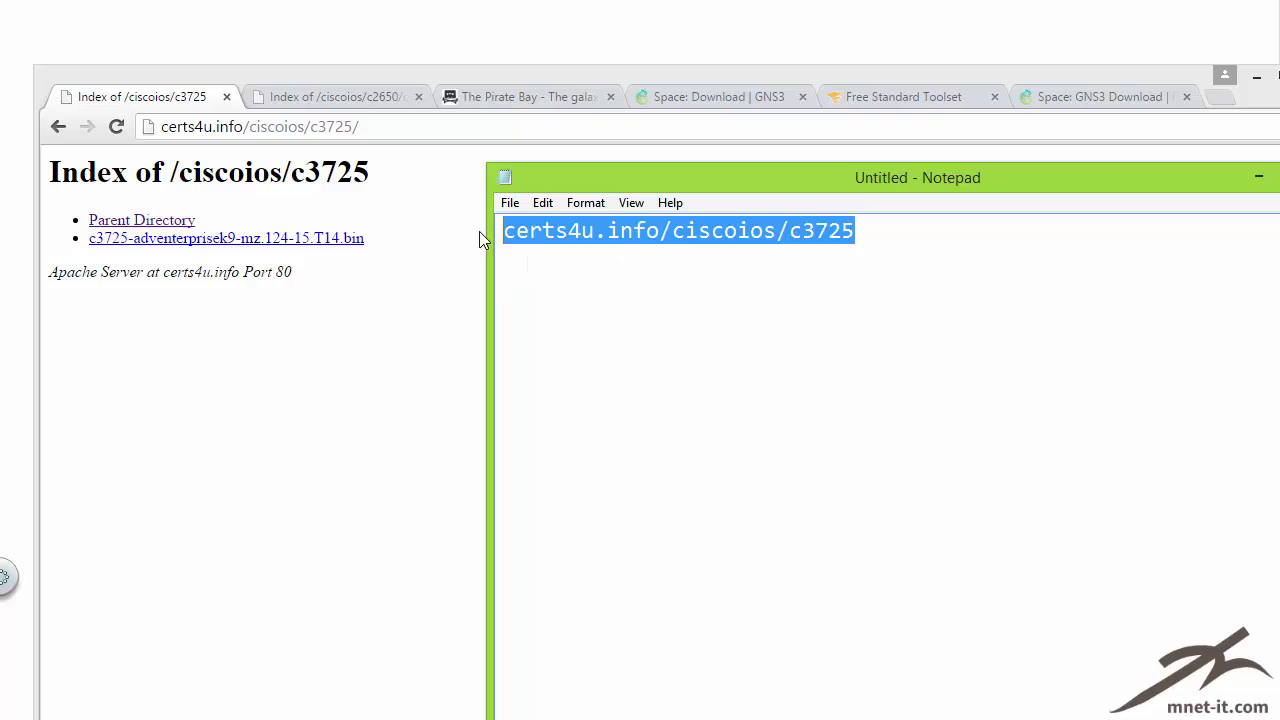
key("Delete")
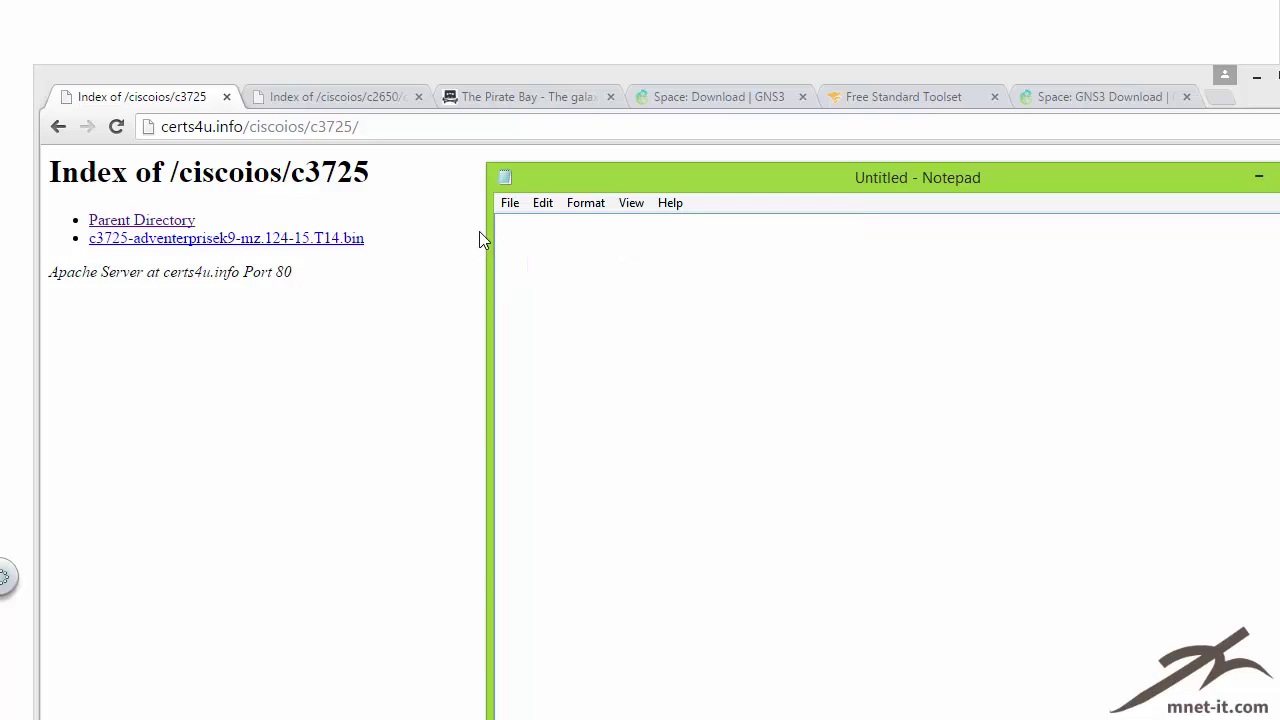
type("resources")
Step: Bring up the RESOURCES folder, open gns3 and ios download links.docx in Word, and place its window beside the browser listing
left_click(2, 717)
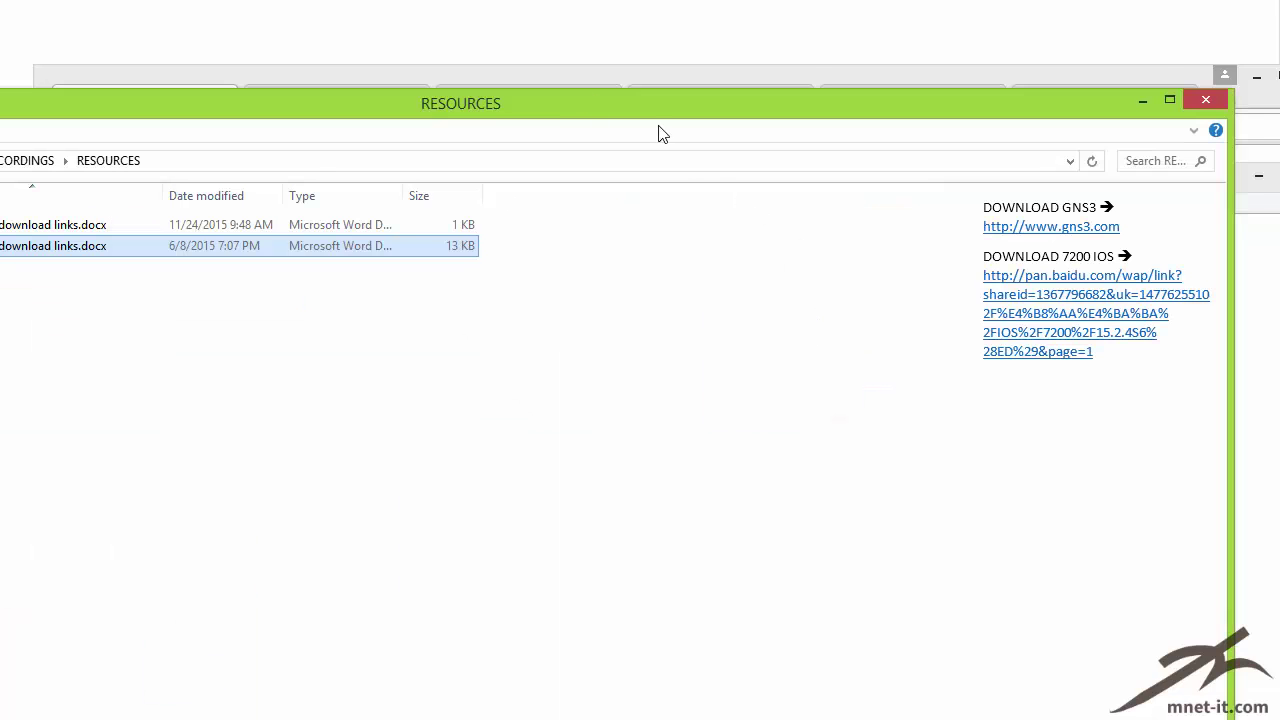
left_click_drag(0, 90, 367, 295)
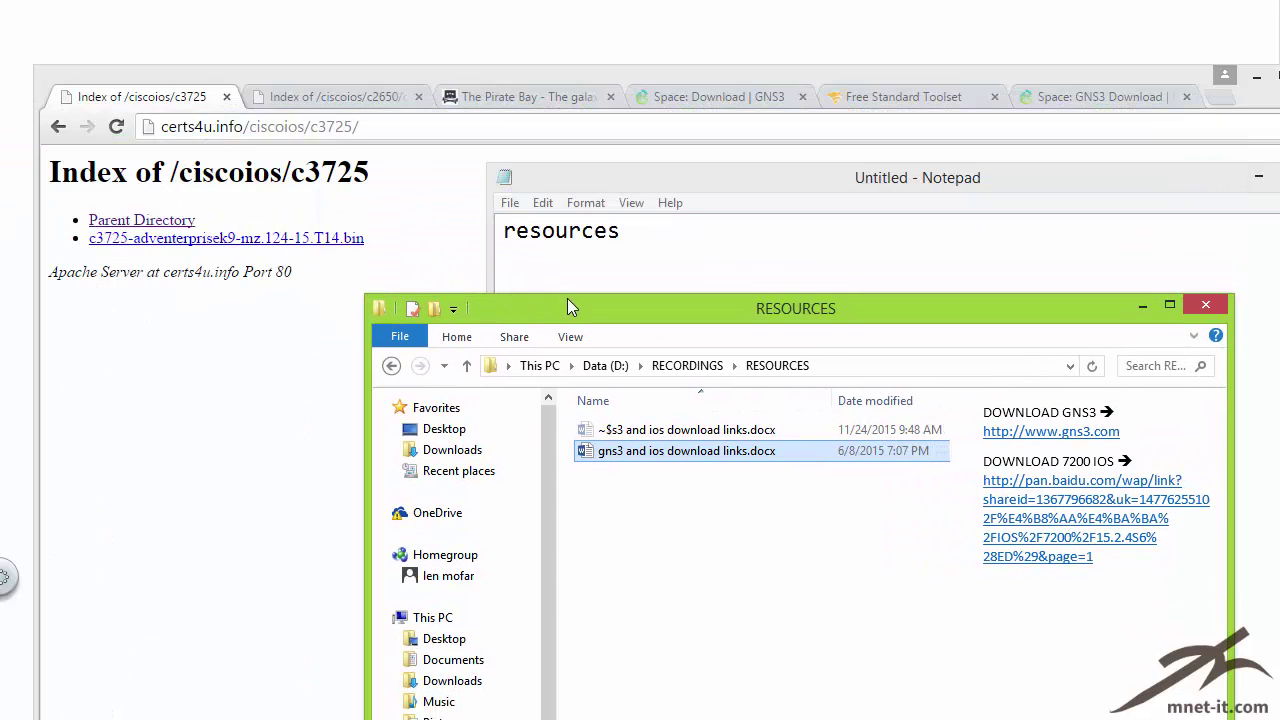
left_click_drag(567, 300, 519, 273)
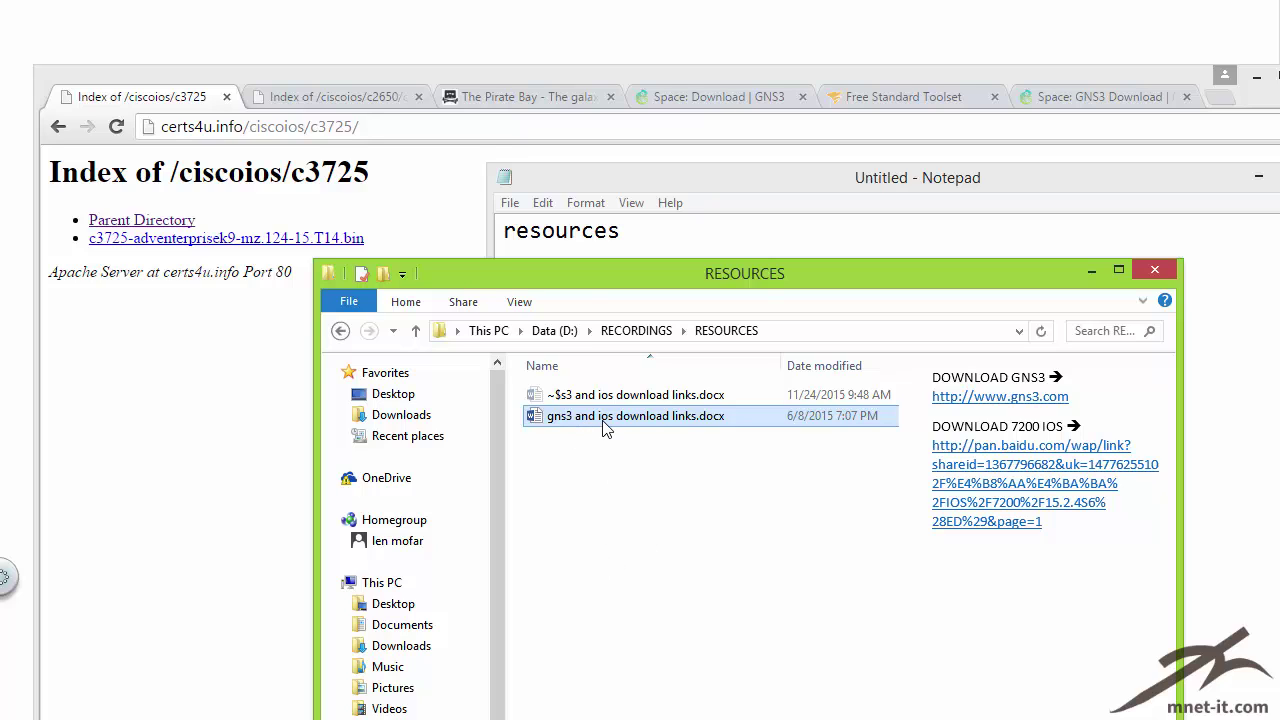
left_click_drag(590, 274, 678, 274)
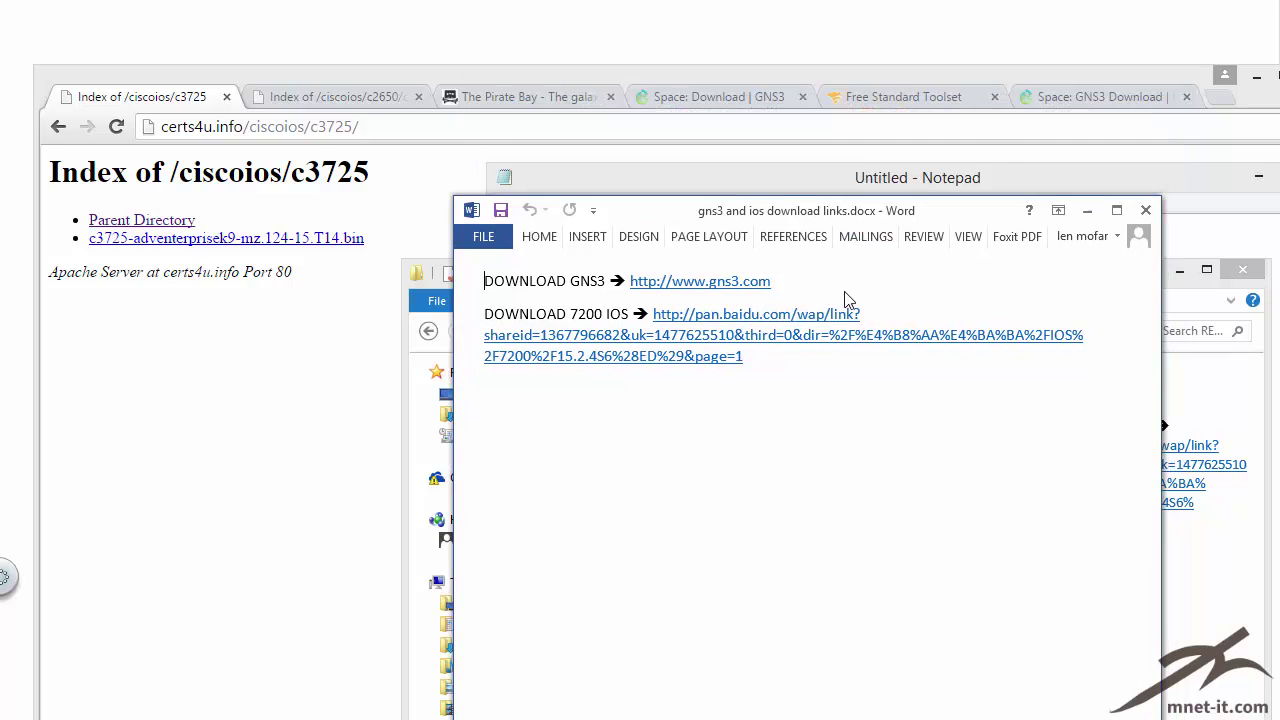
left_click_drag(857, 218, 809, 131)
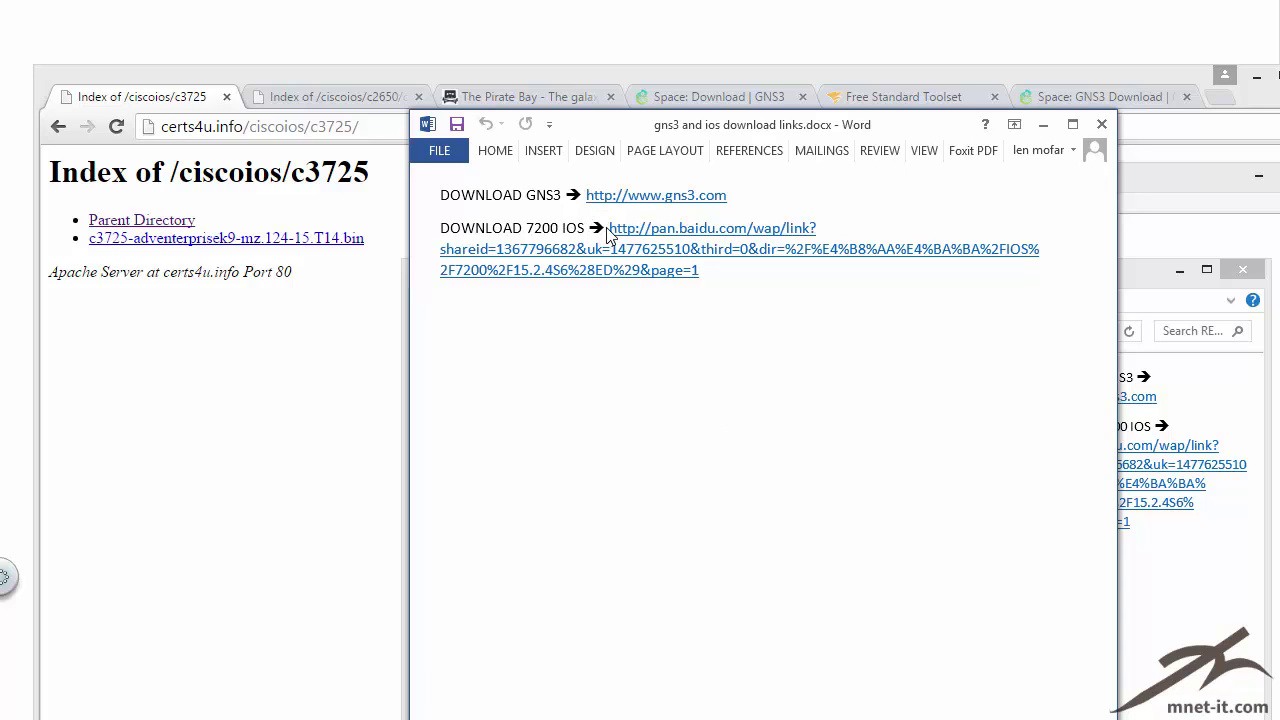
Step: Copy the full DOWNLOAD 7200 IOS link from the Word document
left_click_drag(607, 228, 712, 288)
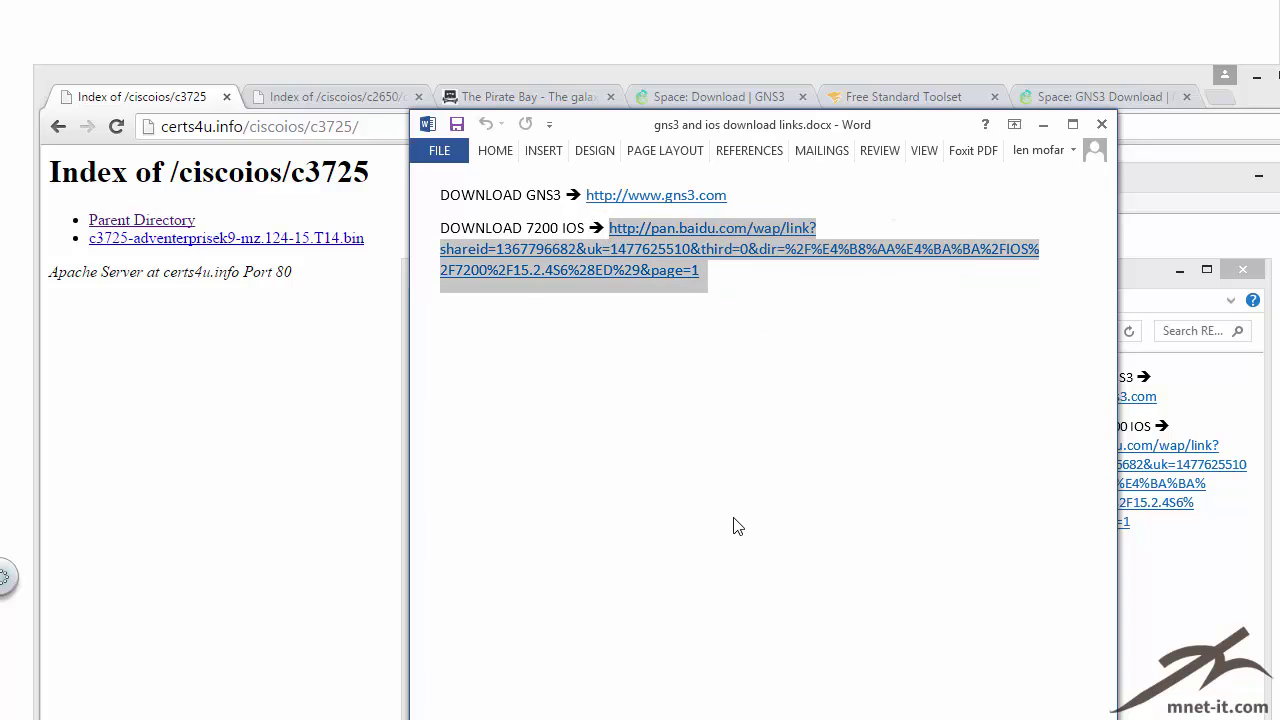
left_click(709, 474)
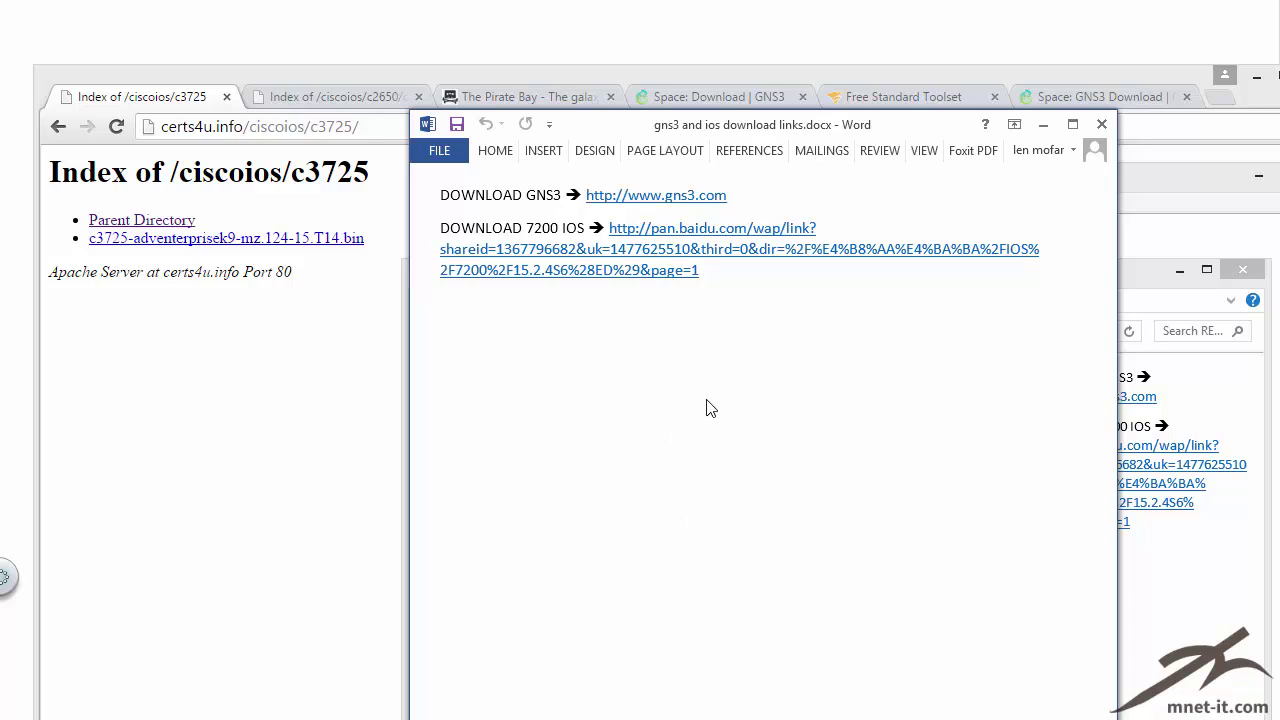
left_click_drag(610, 233, 720, 291)
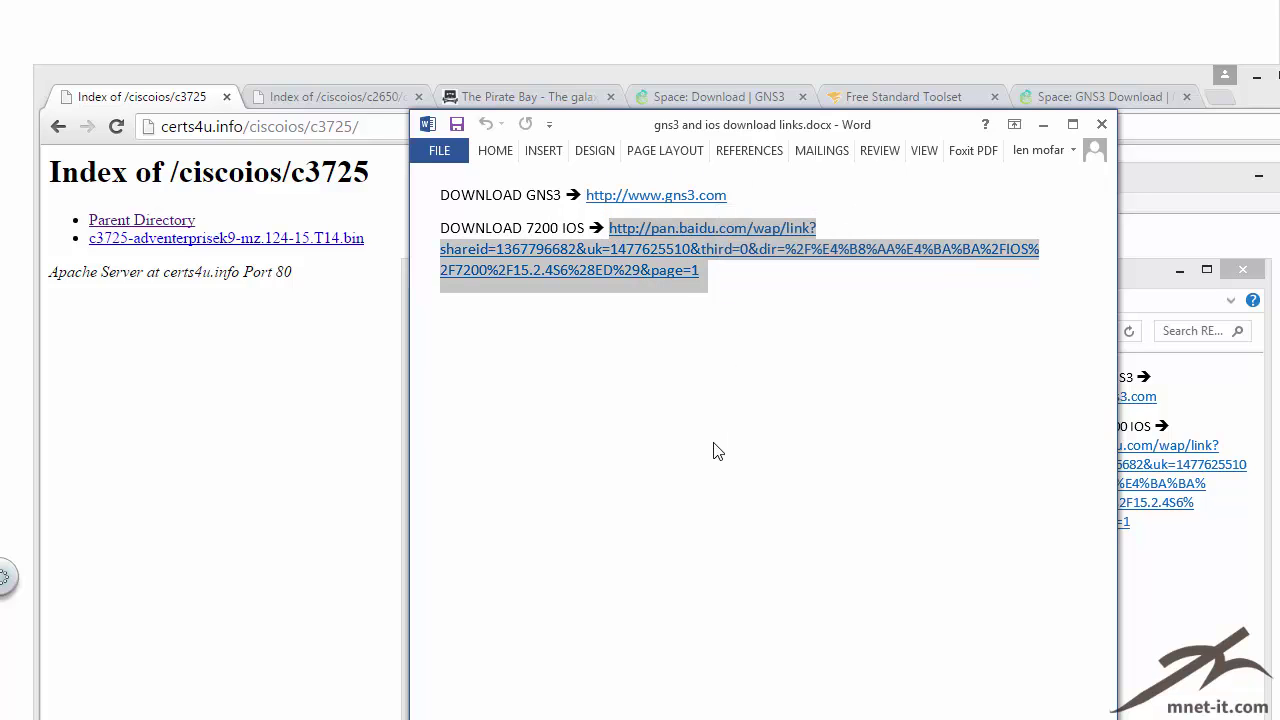
right_click(665, 258)
left_click(706, 290)
Step: Open the copied 7200 IOS link in a new browser tab and decline the page translation
left_click(252, 473)
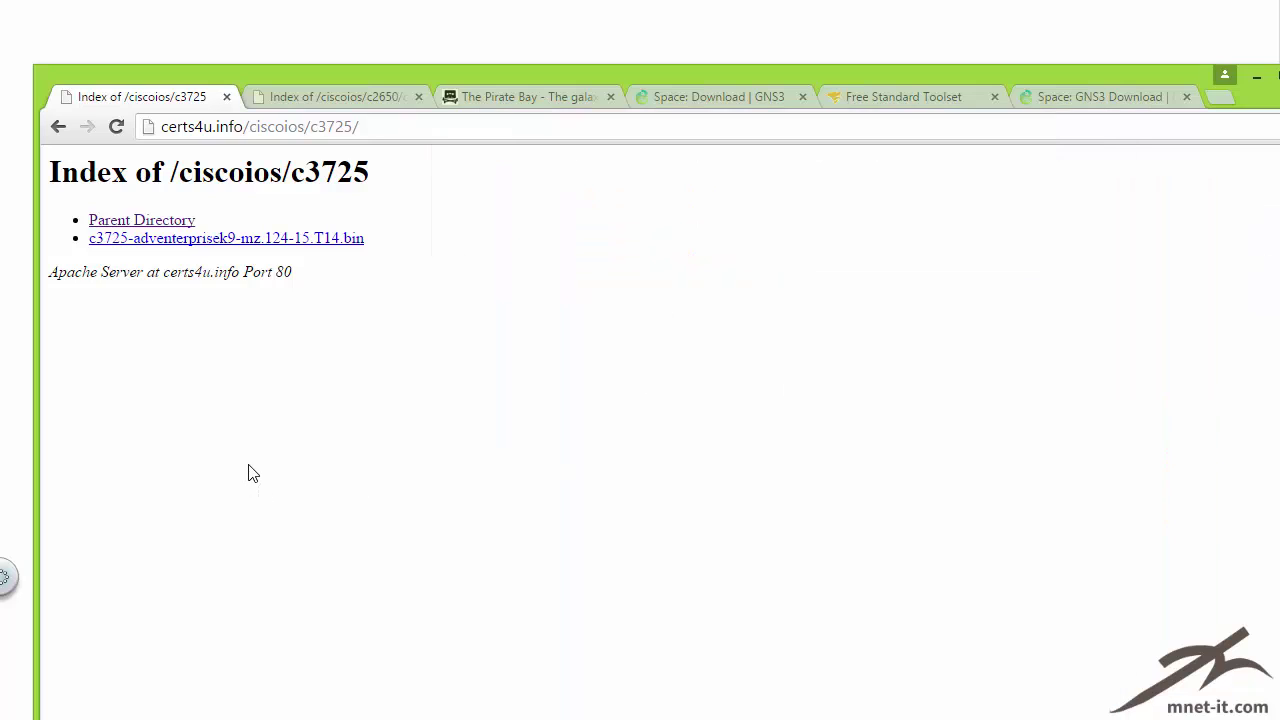
key("ctrl+t")
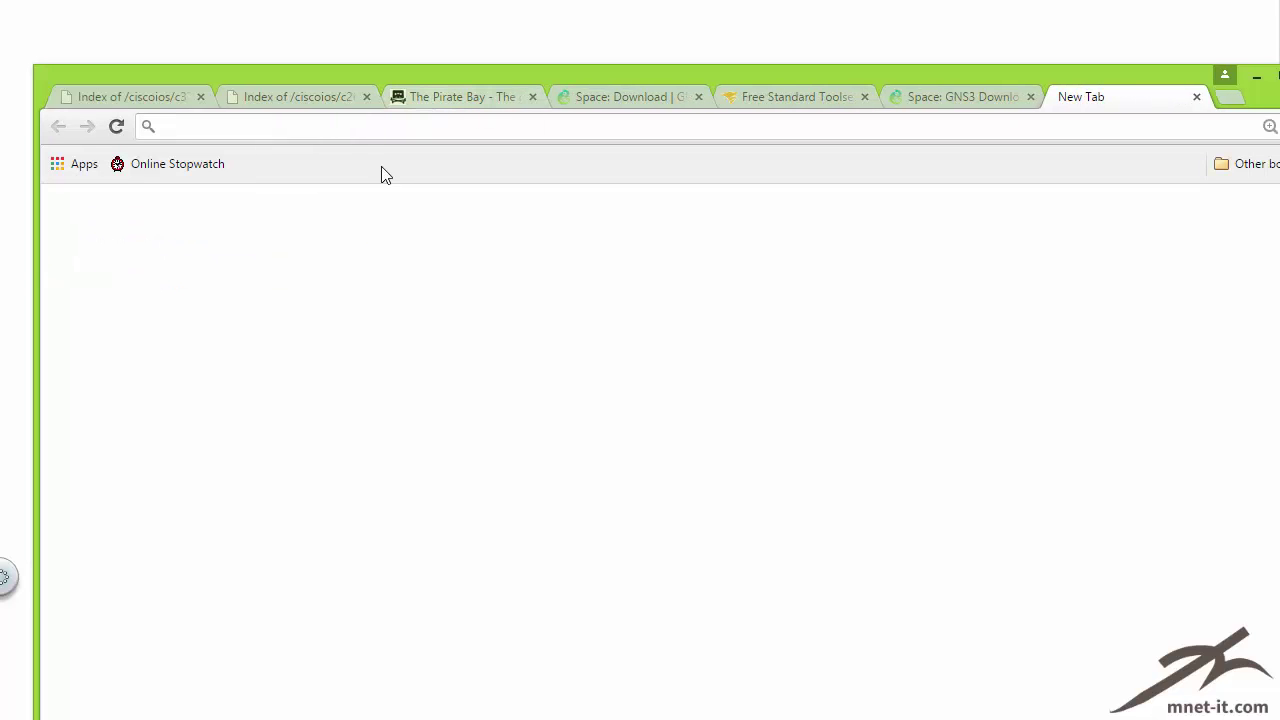
right_click(312, 136)
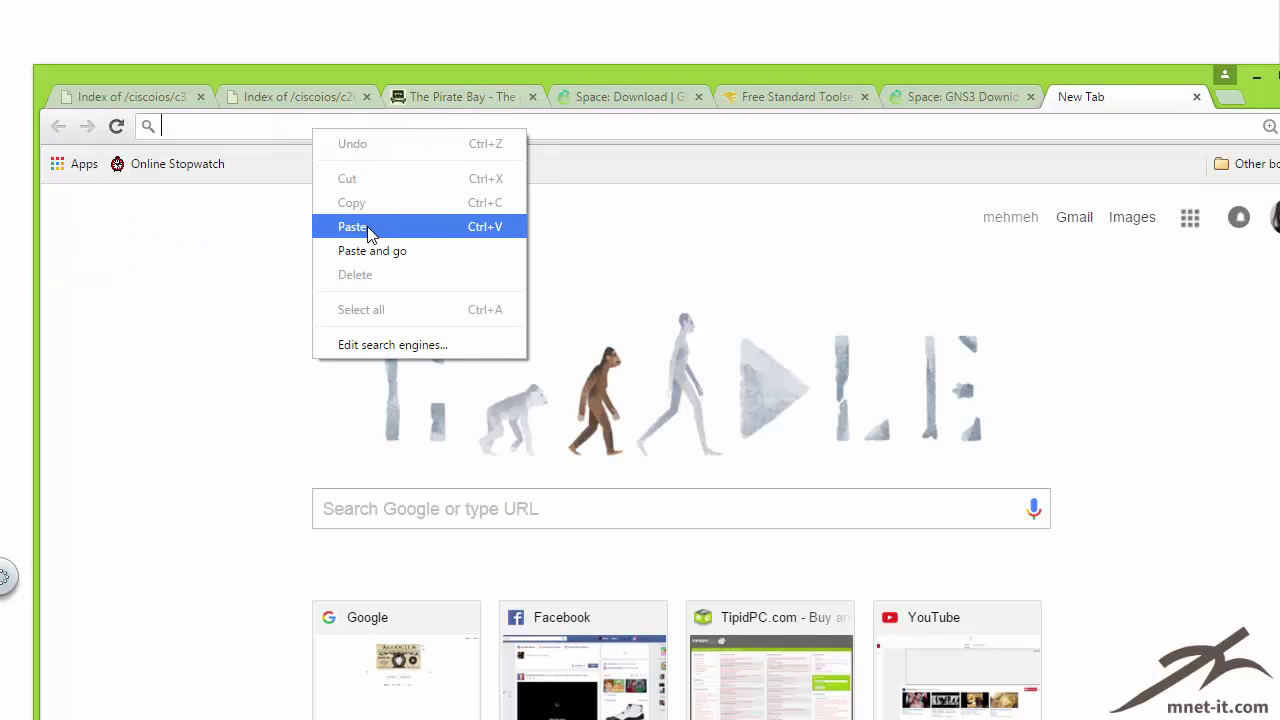
left_click(380, 250)
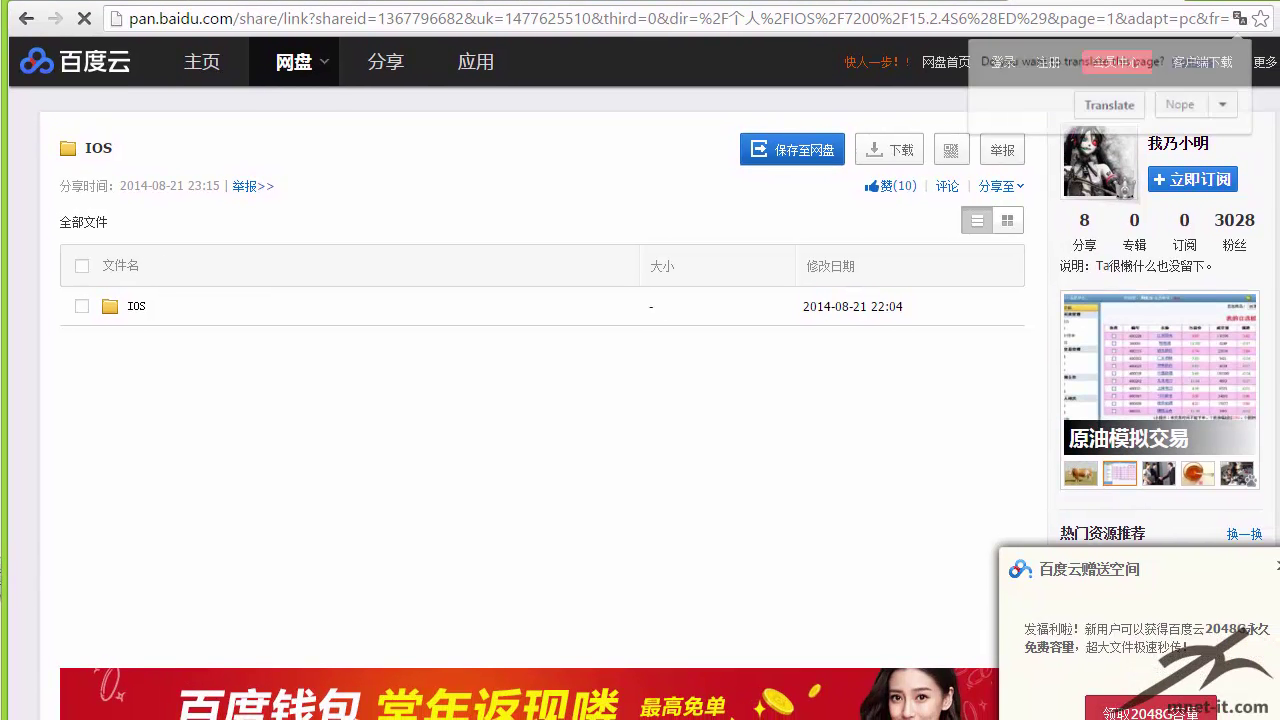
left_click(1180, 104)
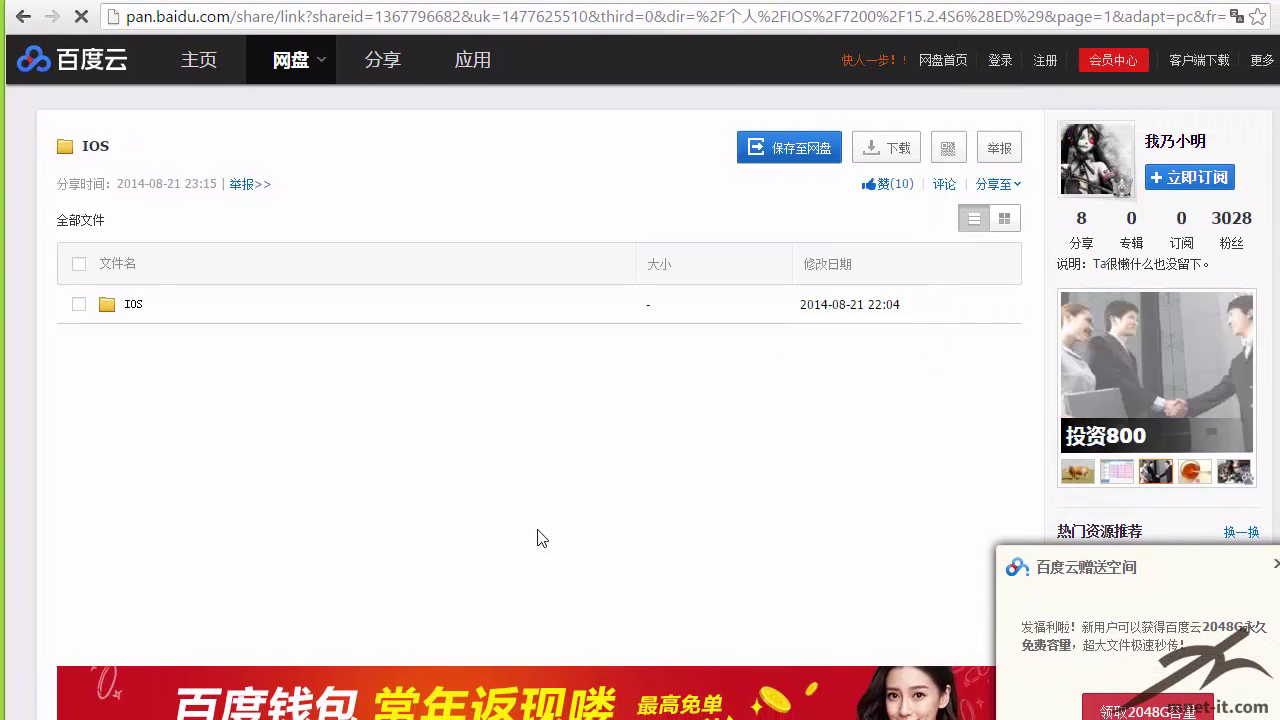
Step: Open the shared IOS folder on Baidu, look through its contents, and go into 7200 and its 15.2.4S6(ED) subfolder
left_click(133, 305)
scroll(298, 466, "down", 2)
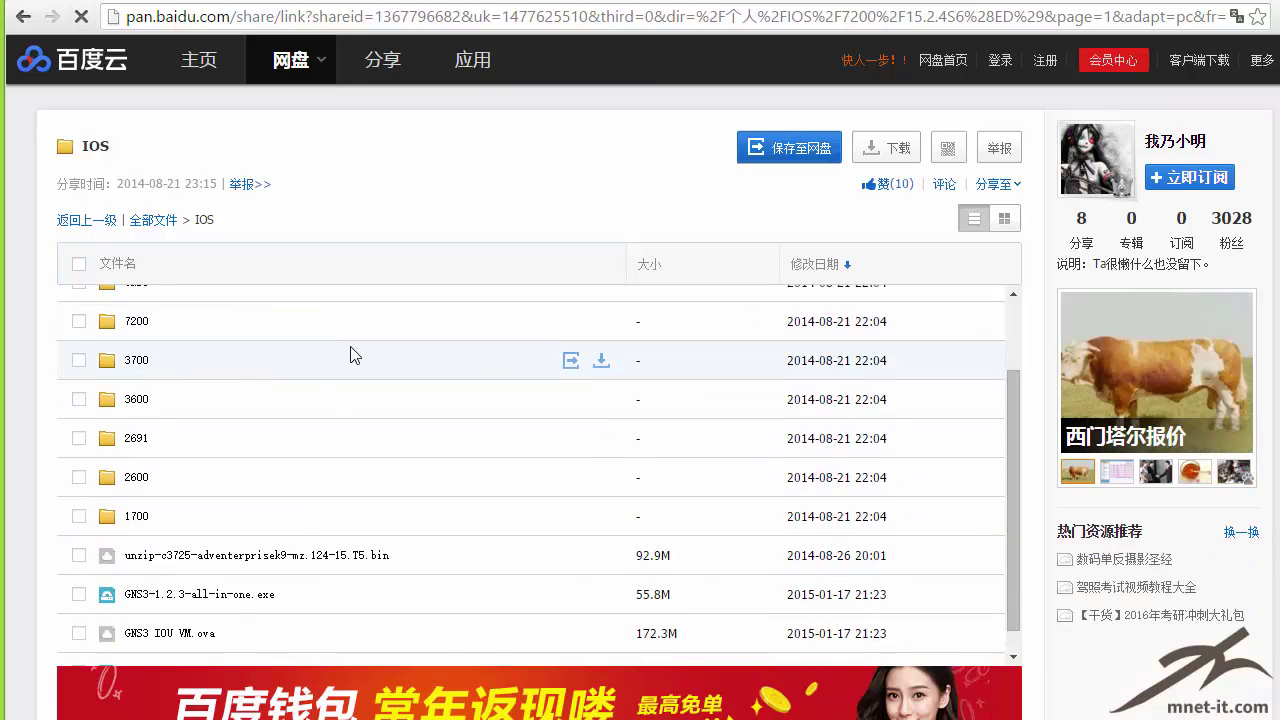
scroll(351, 357, "down", 1)
scroll(360, 360, "up", 3)
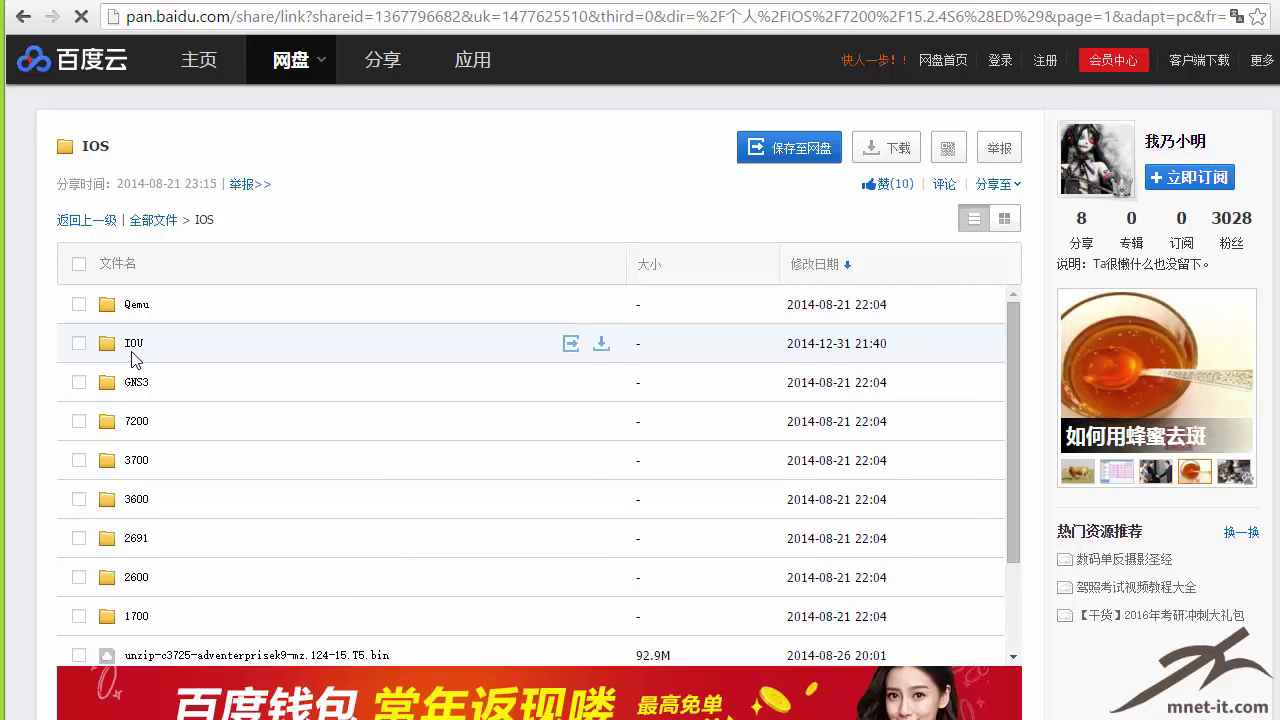
scroll(222, 513, "up", 2)
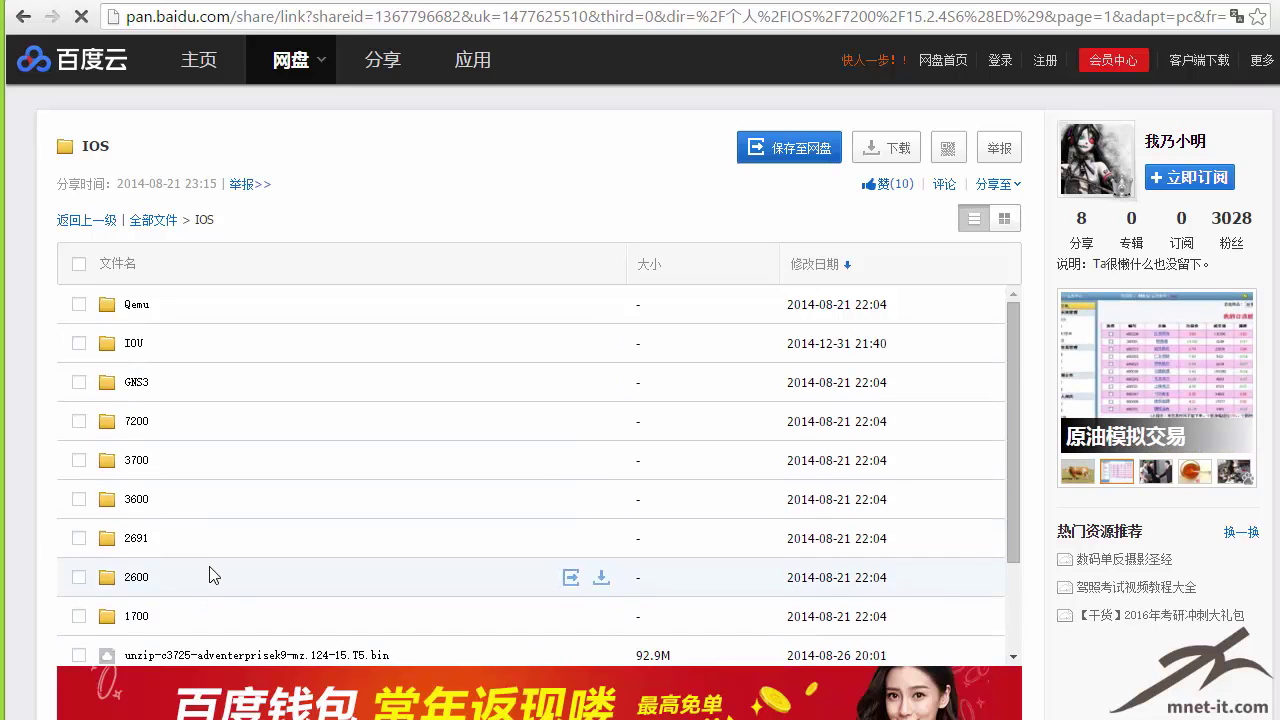
scroll(210, 571, "down", 1)
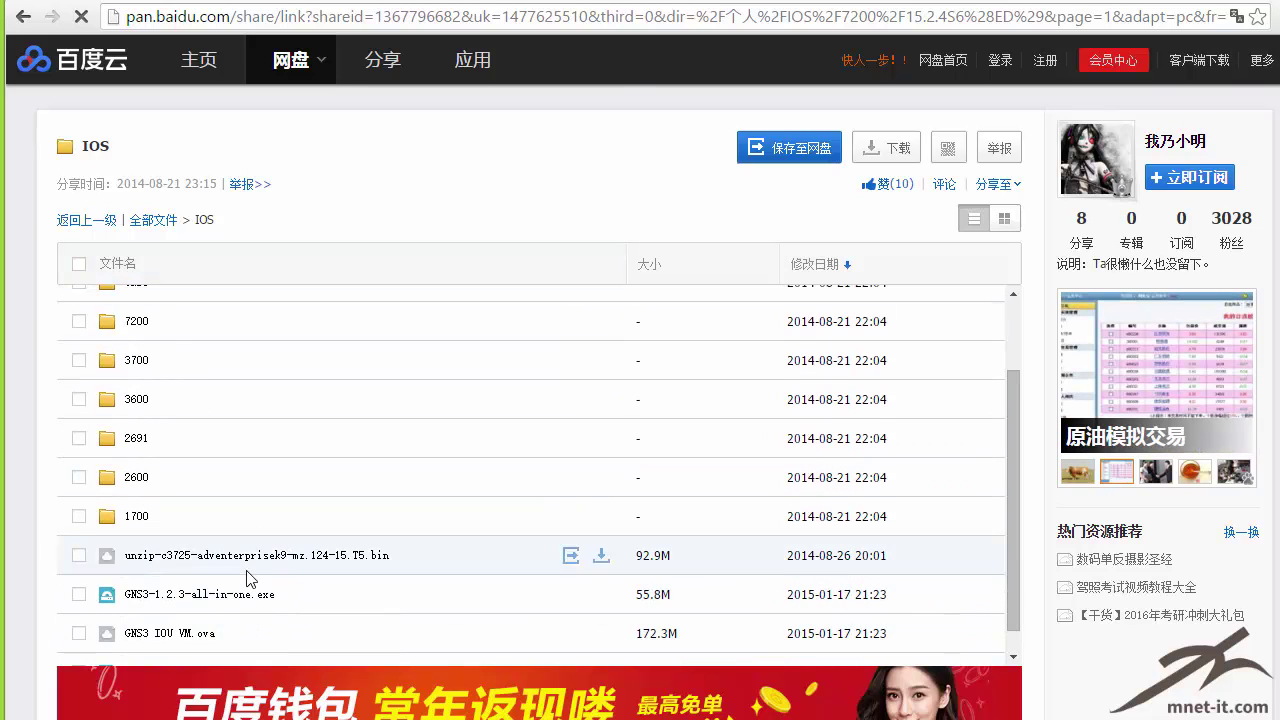
scroll(251, 580, "up", 1)
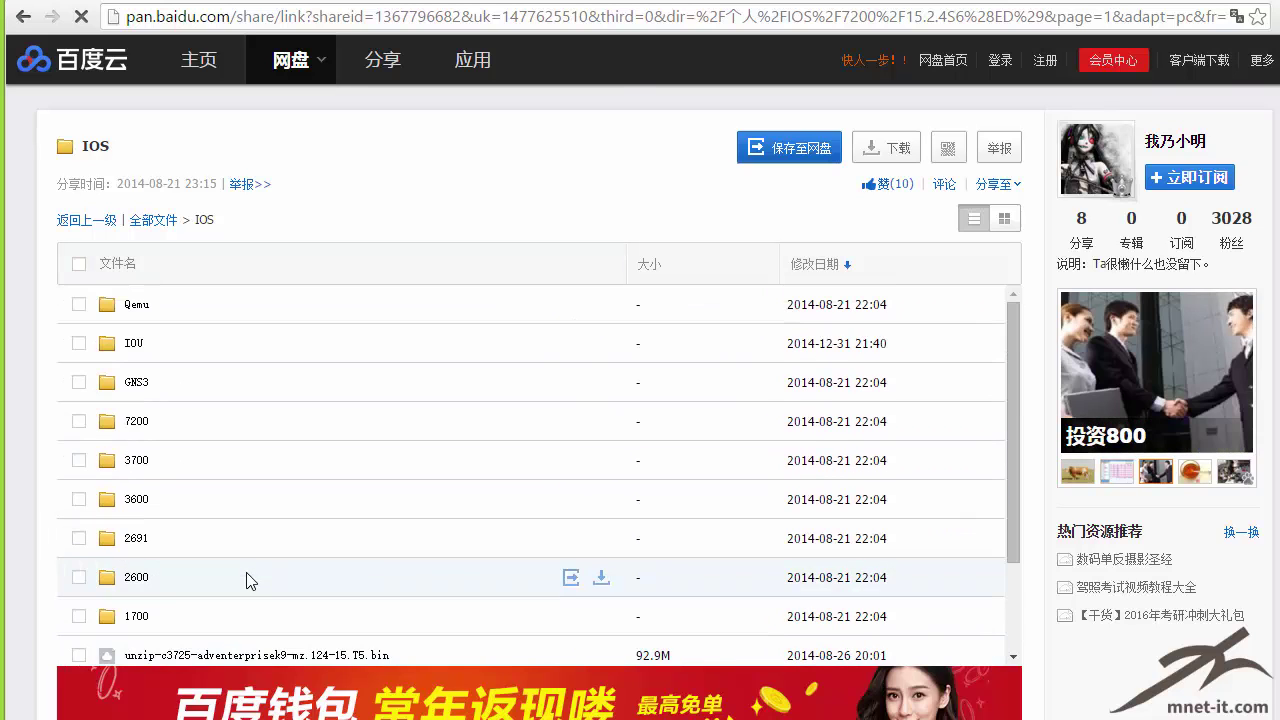
left_click(137, 421)
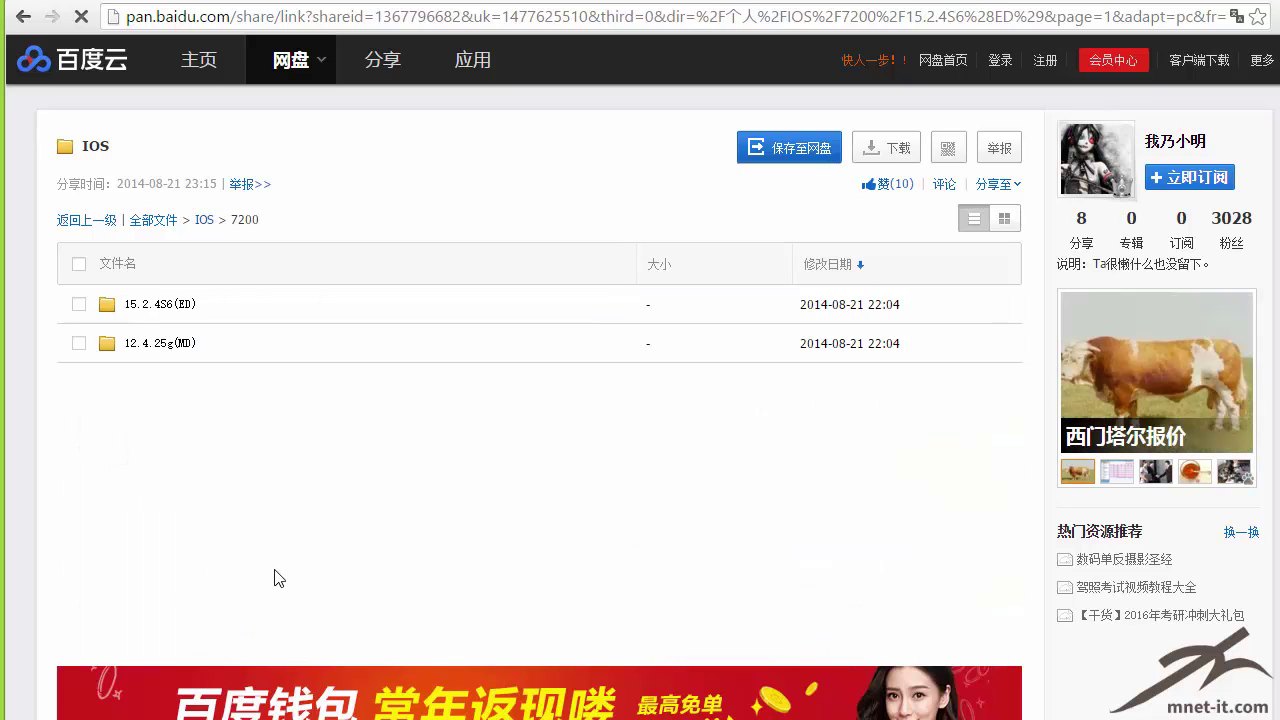
left_click(166, 306)
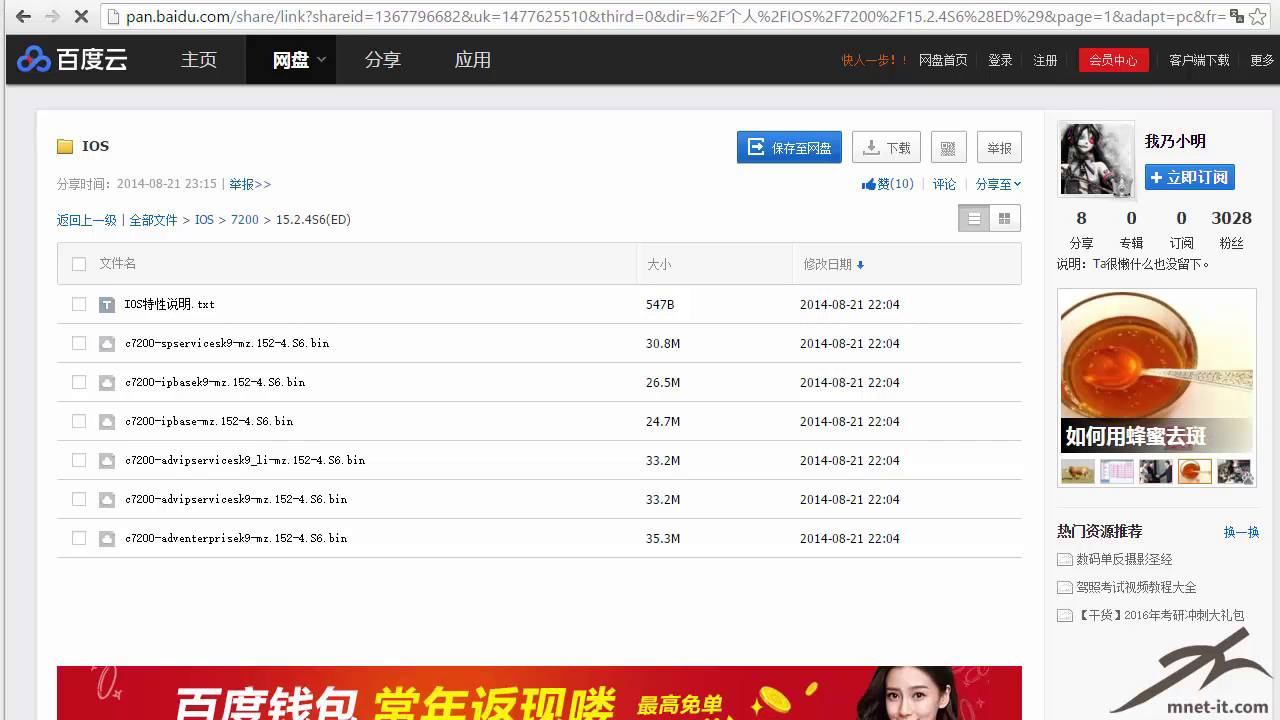
Step: Compare the GNS3 IOS folder with the Baidu listing, hide the folder, and mark c7200-adventerprisek9-mz.152-4.S6.bin in the listing
left_click(165, 655)
left_click_drag(663, 172, 778, 163)
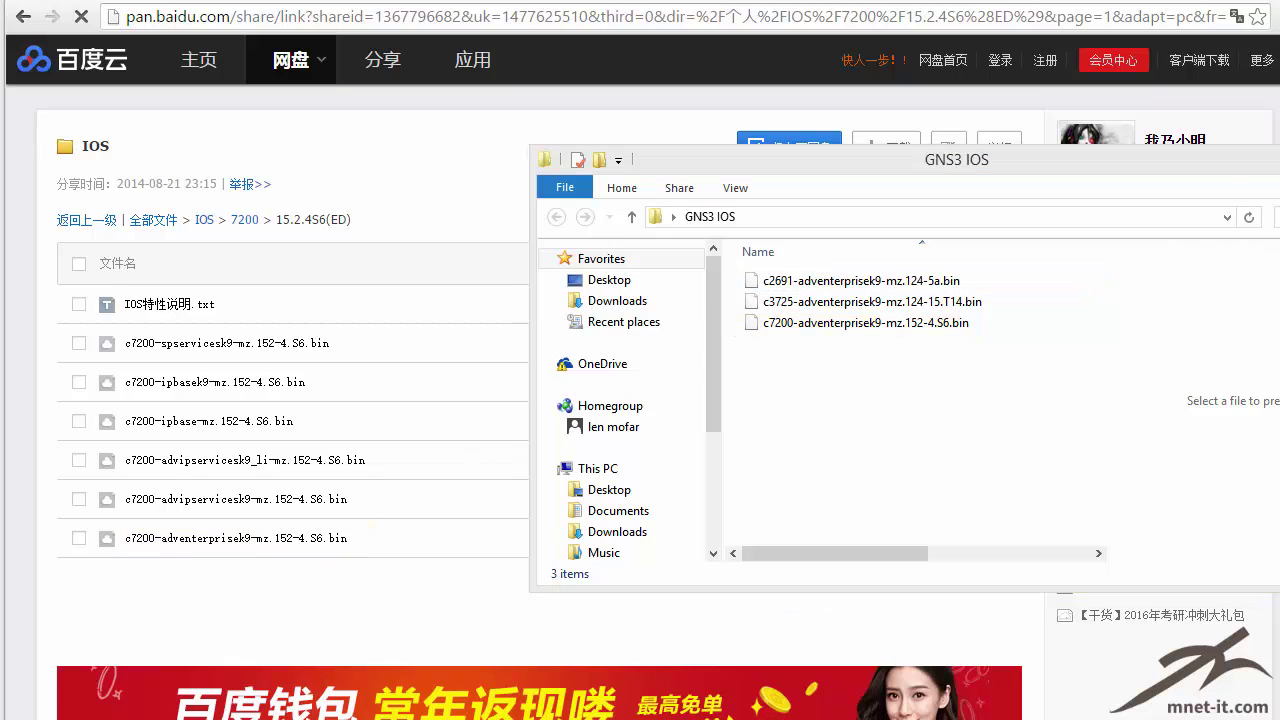
left_click(1279, 156)
mouse_move(270, 539)
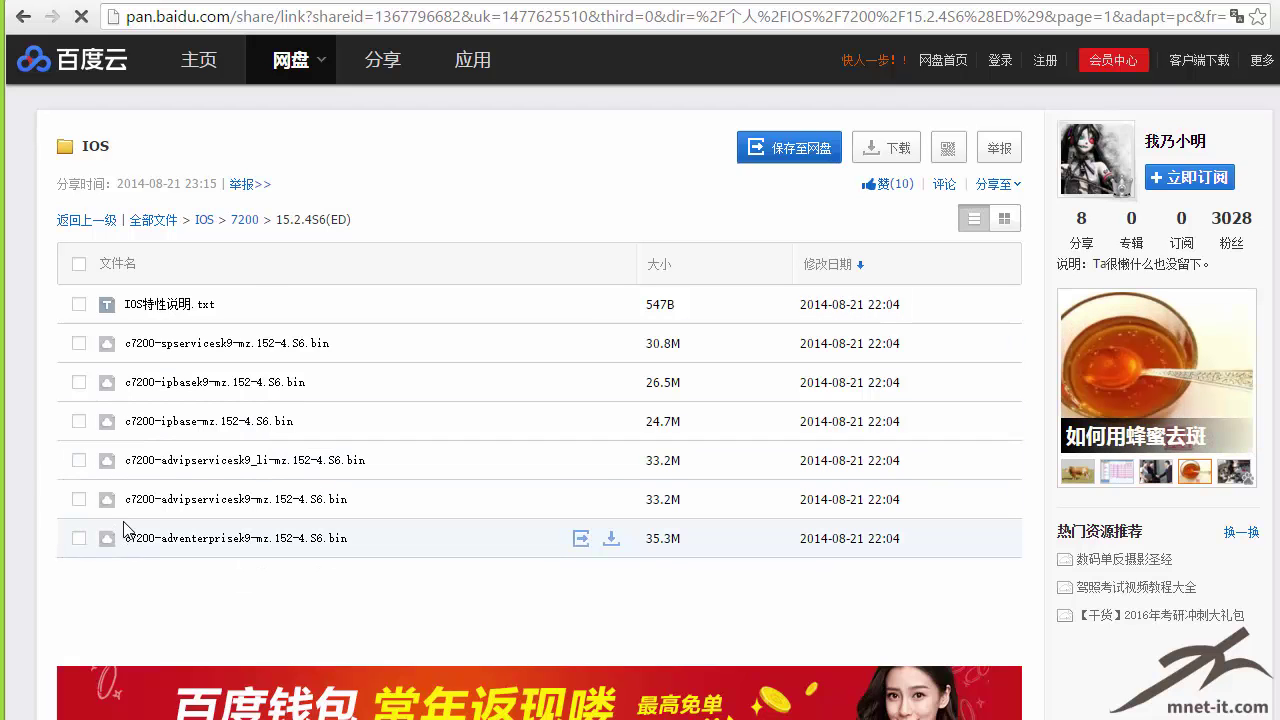
left_click_drag(125, 530, 356, 555)
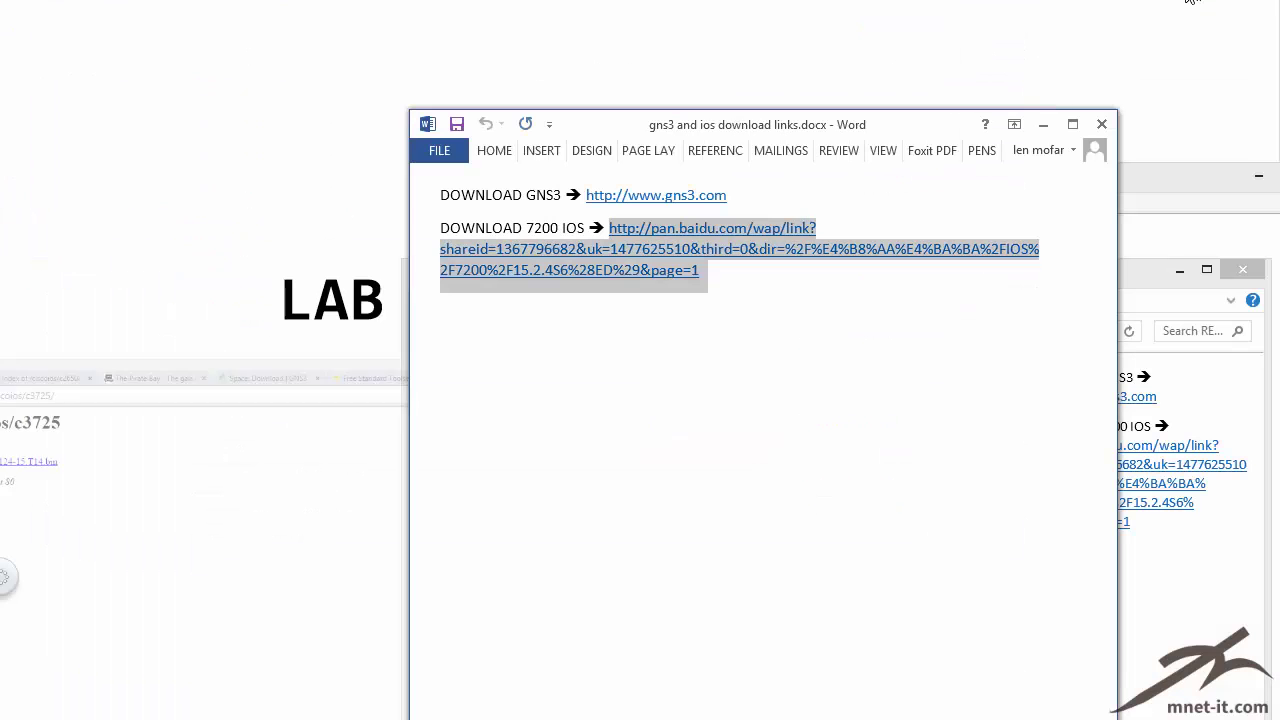
Step: Minimize the Word document, the RESOURCES folder and Notepad to return to the GNS3 window
left_click(1038, 123)
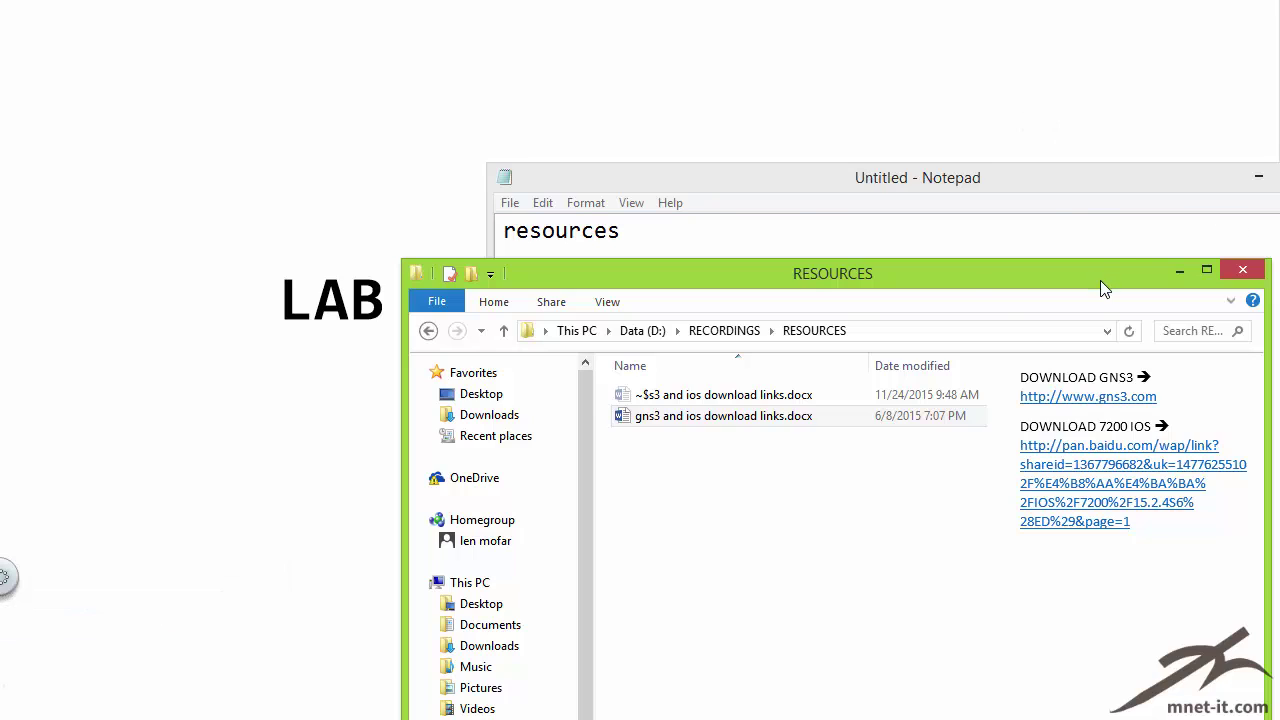
left_click_drag(1103, 286, 882, 121)
left_click(951, 104)
left_click(1257, 182)
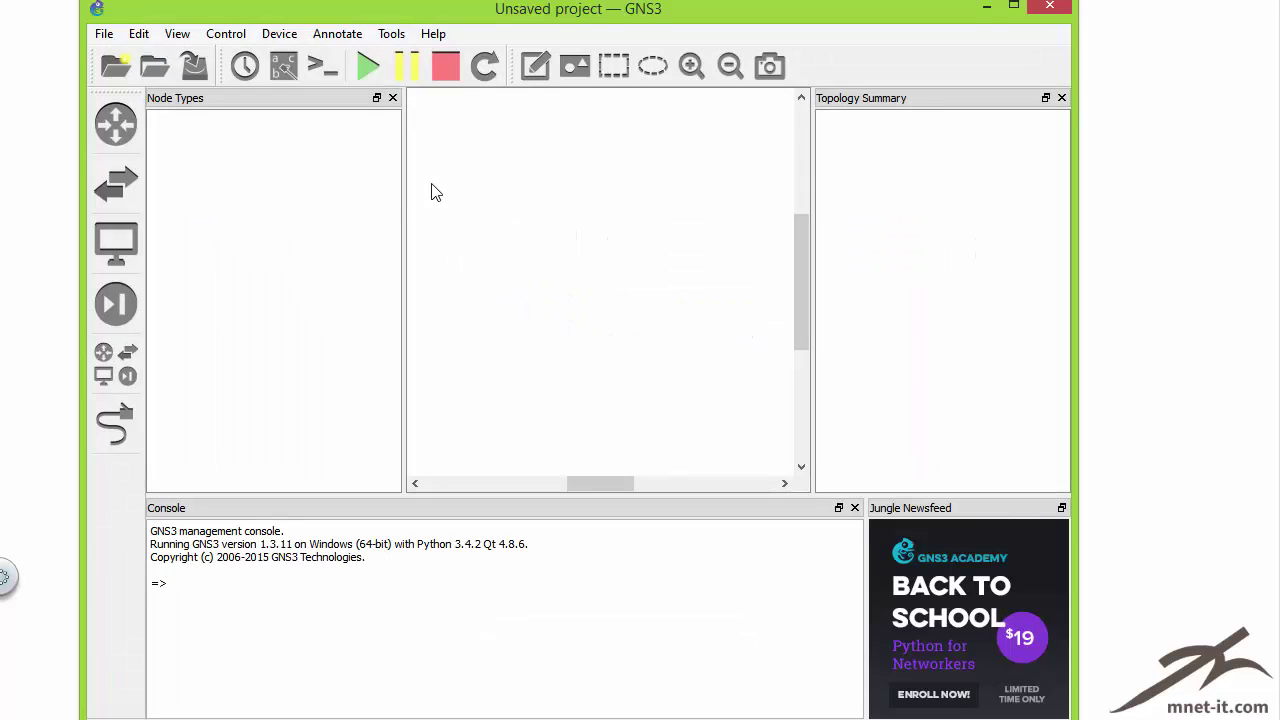
Step: Narrow the Node Types and Topology Summary panes to enlarge the workspace, and reposition the GNS3 window
left_click_drag(406, 197, 224, 198)
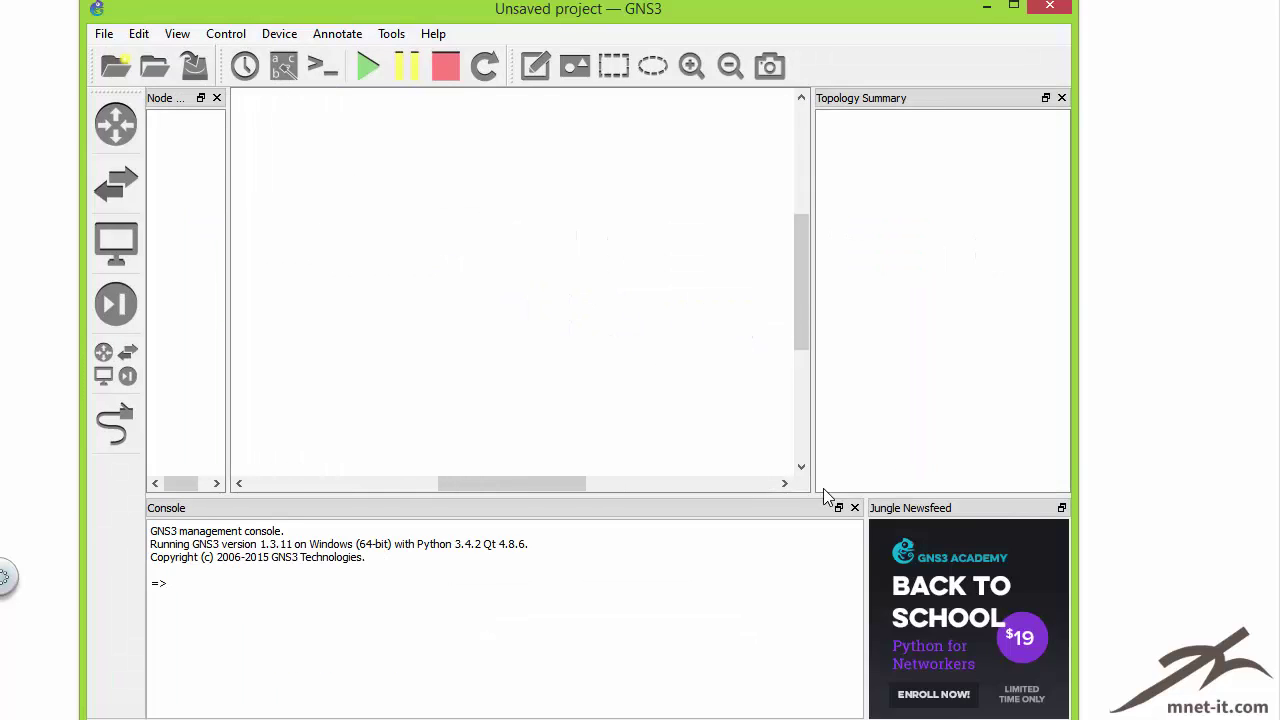
left_click_drag(815, 500, 912, 488)
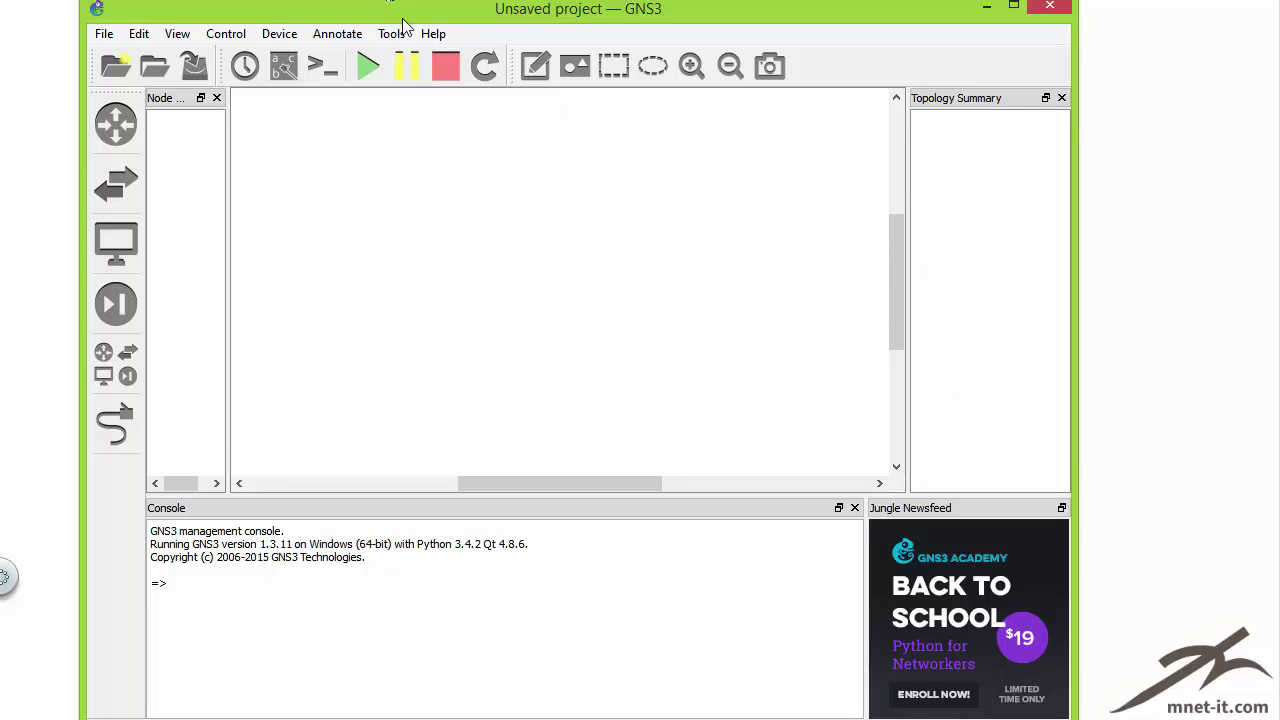
left_click_drag(404, 18, 469, 66)
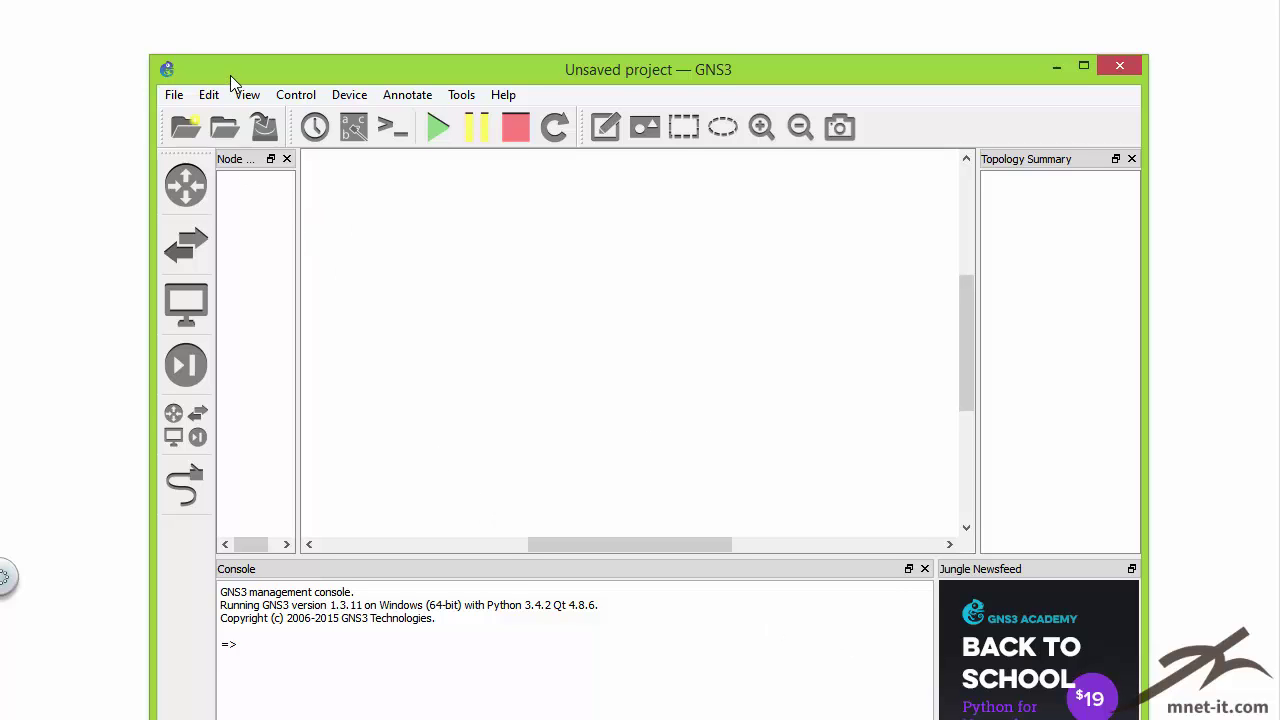
left_click_drag(230, 75, 197, 24)
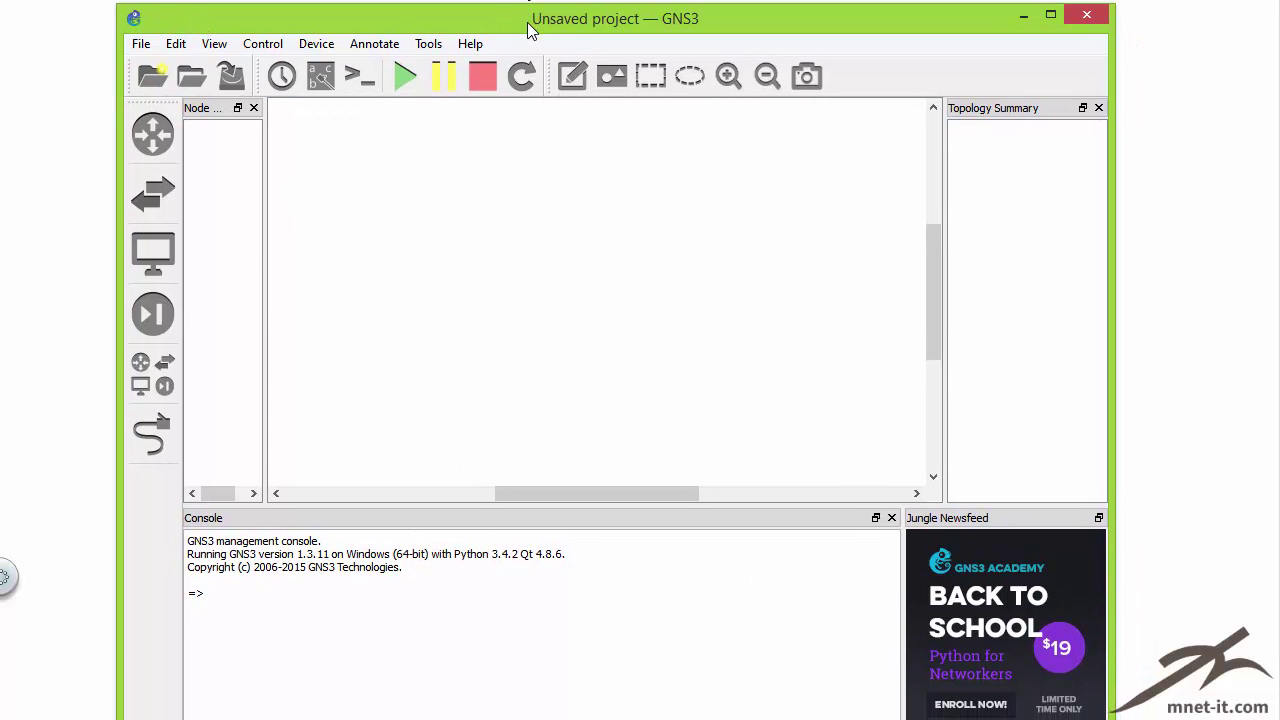
left_click_drag(530, 30, 545, 34)
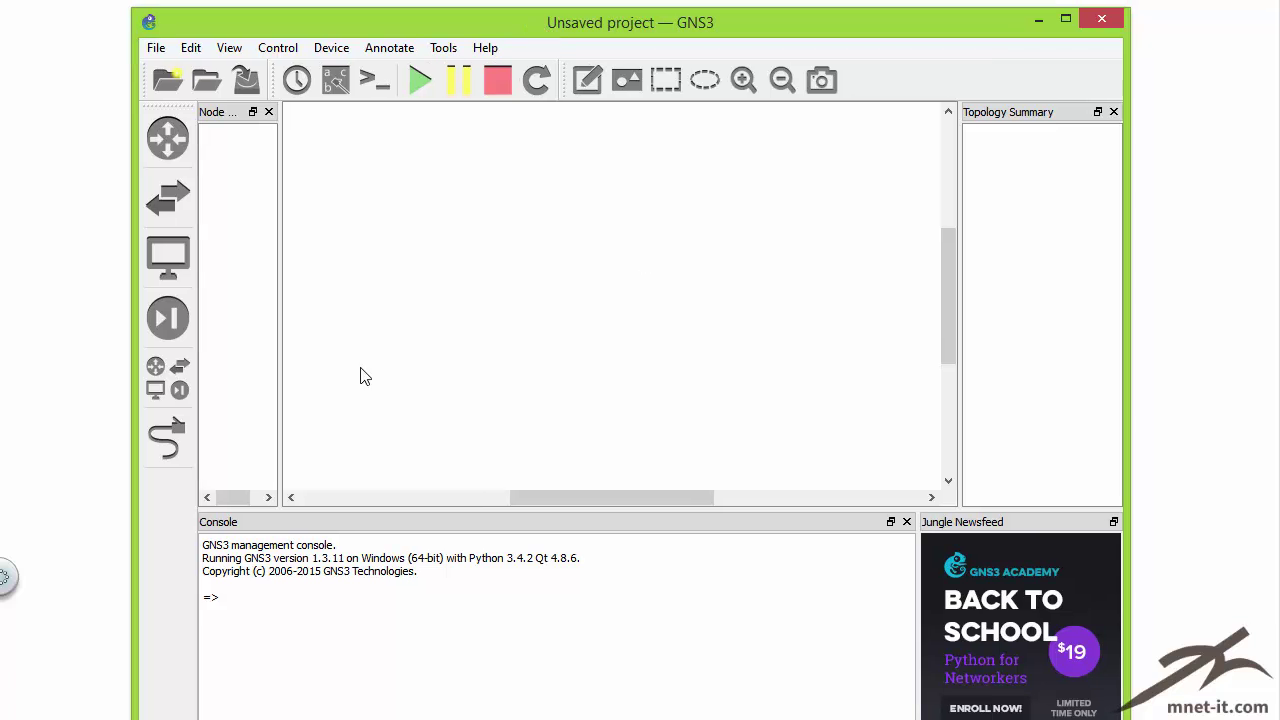
Step: Open the preferences at the Dynamips IOS router templates and reposition the dialog so it is fully visible
left_click(192, 53)
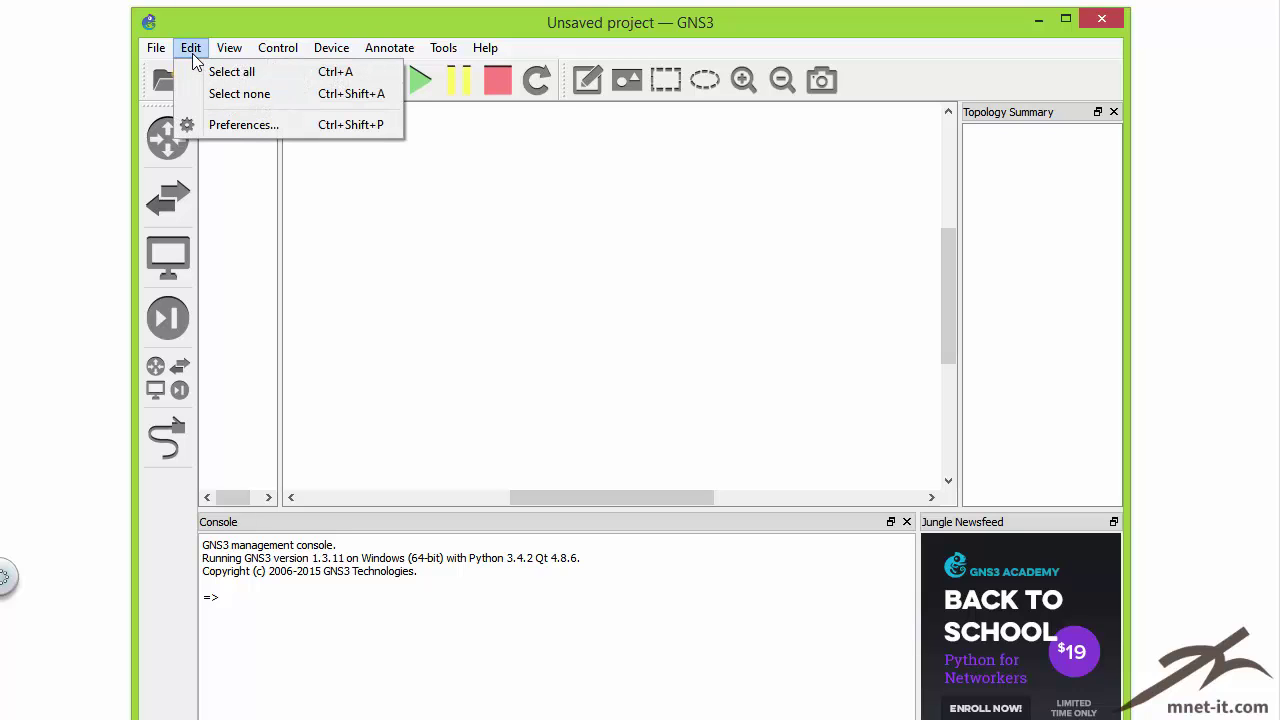
left_click(268, 127)
left_click_drag(543, 69, 406, 75)
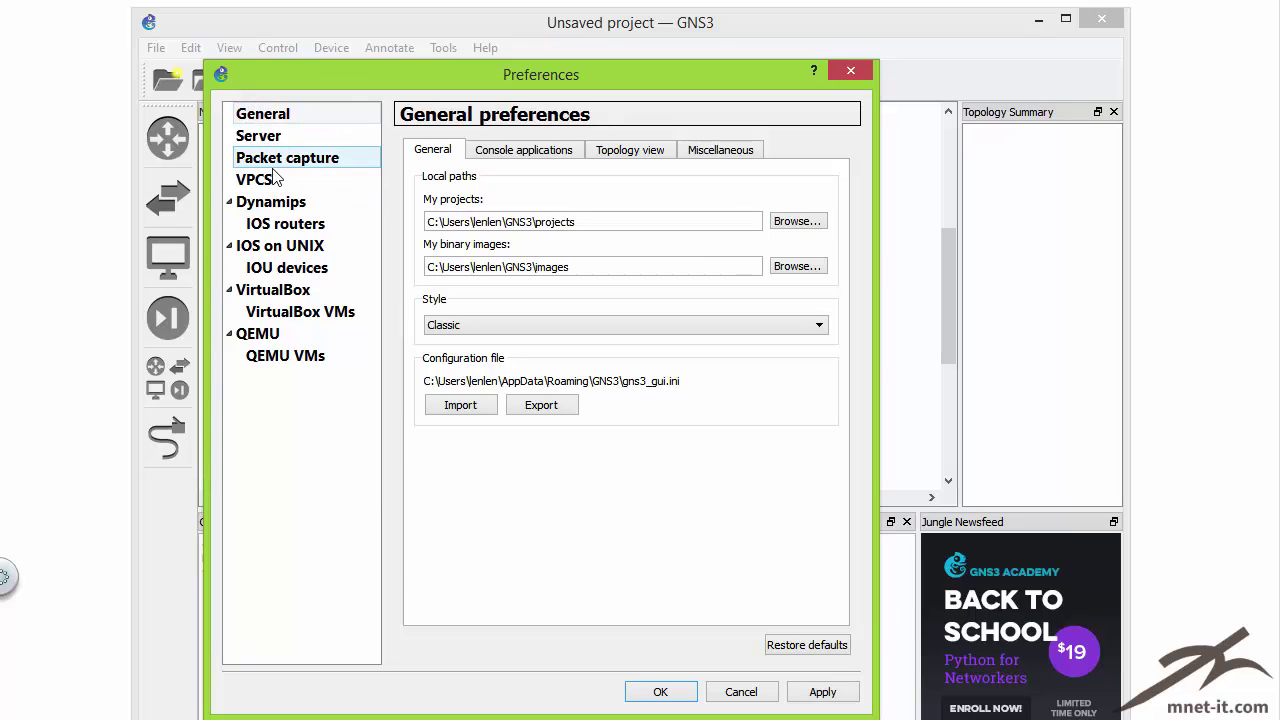
left_click(292, 226)
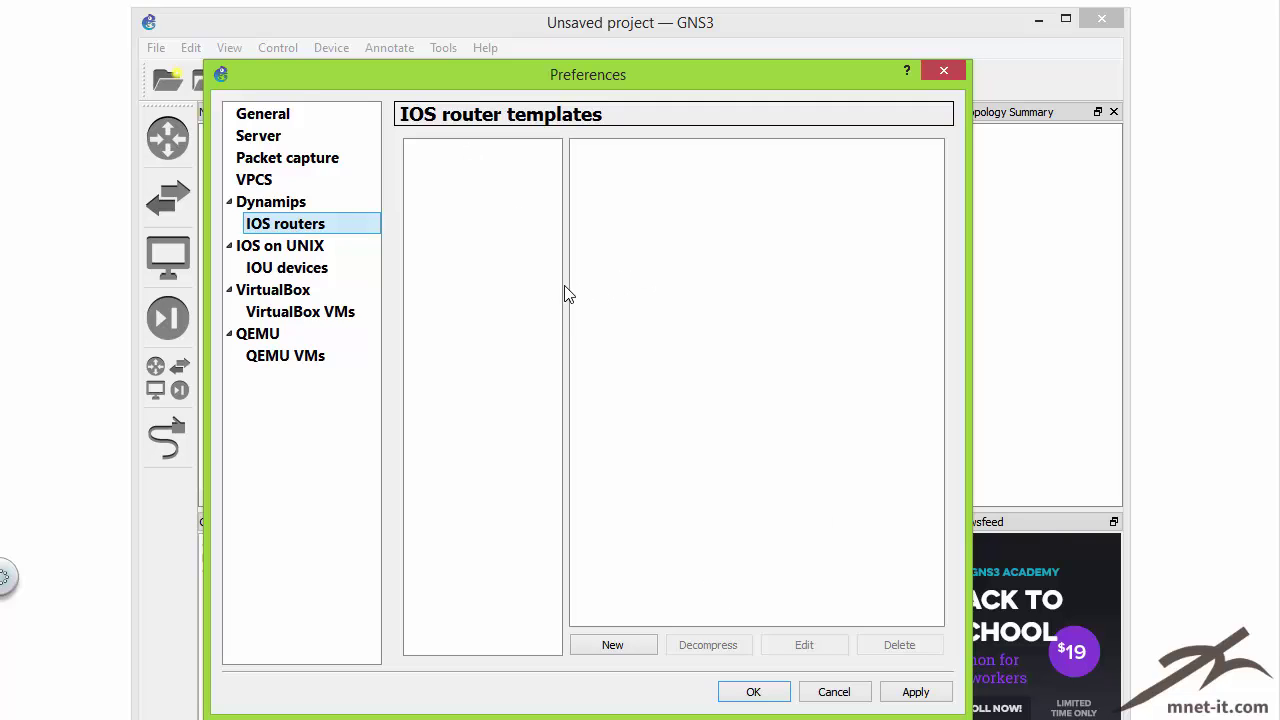
left_click_drag(665, 67, 620, 44)
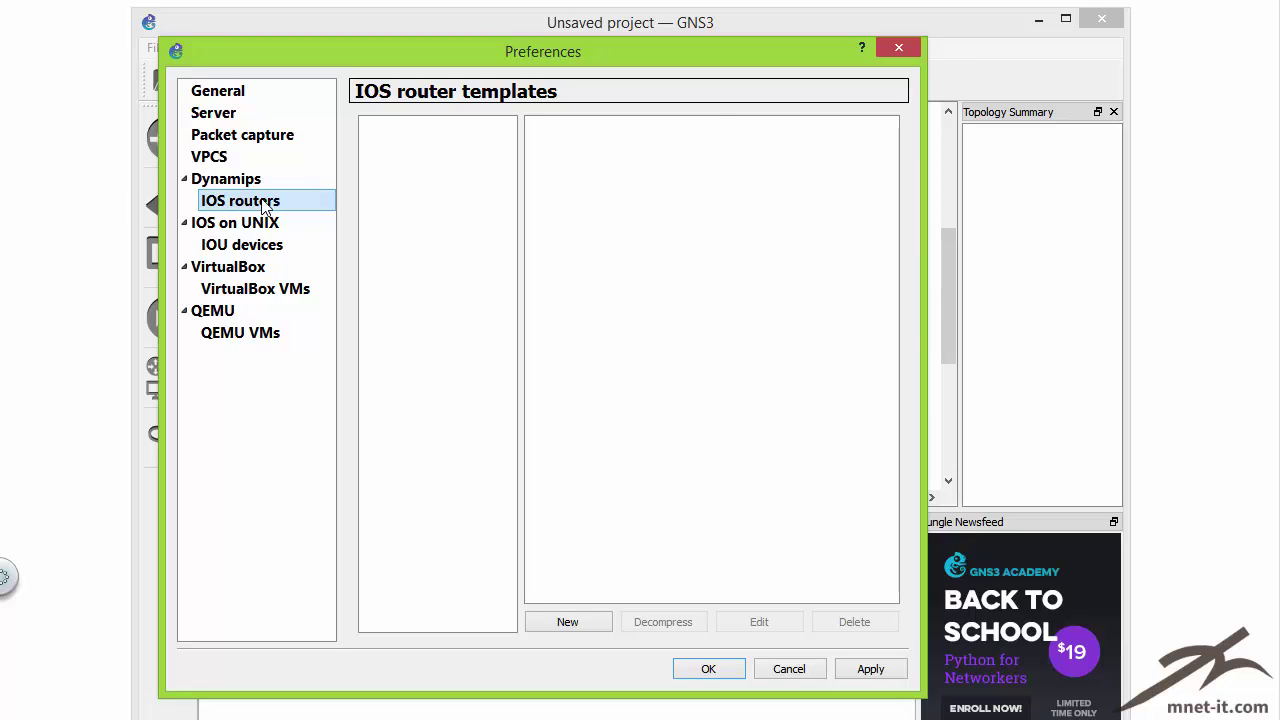
Step: Start a new IOS router template and browse to the GNS3 IOS folder on the Desktop for its image
left_click(567, 622)
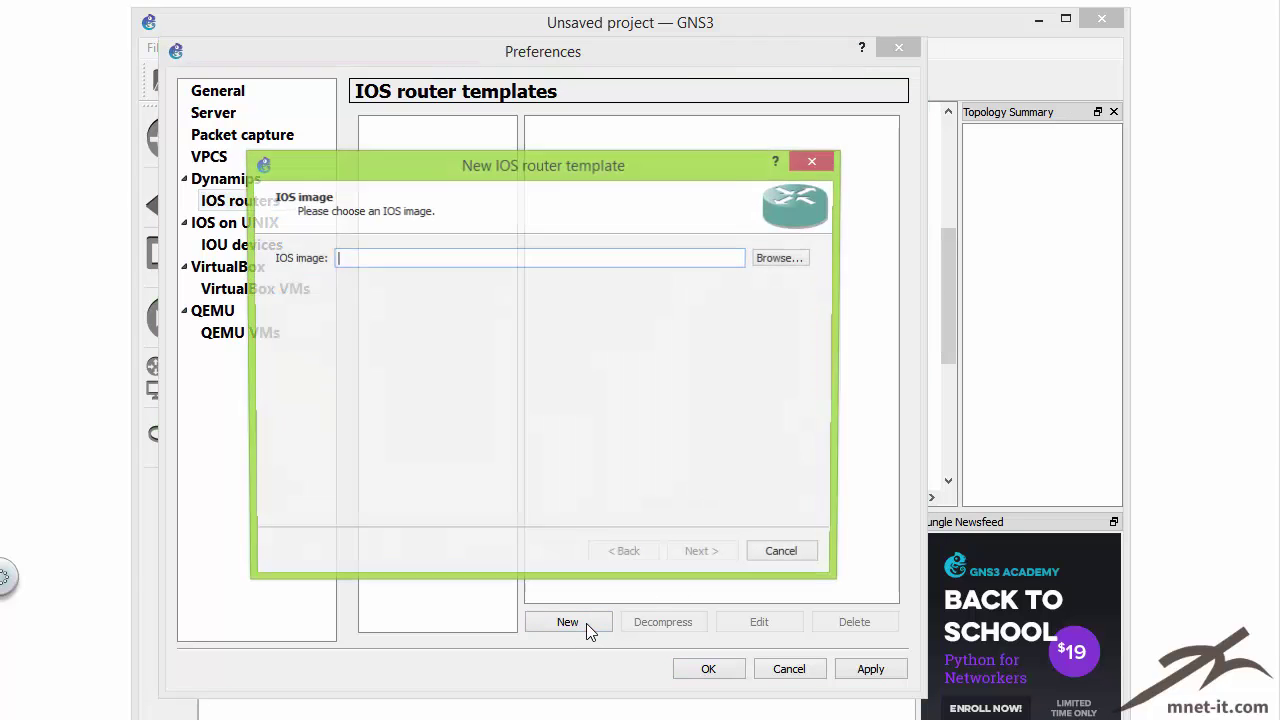
left_click_drag(388, 186, 481, 218)
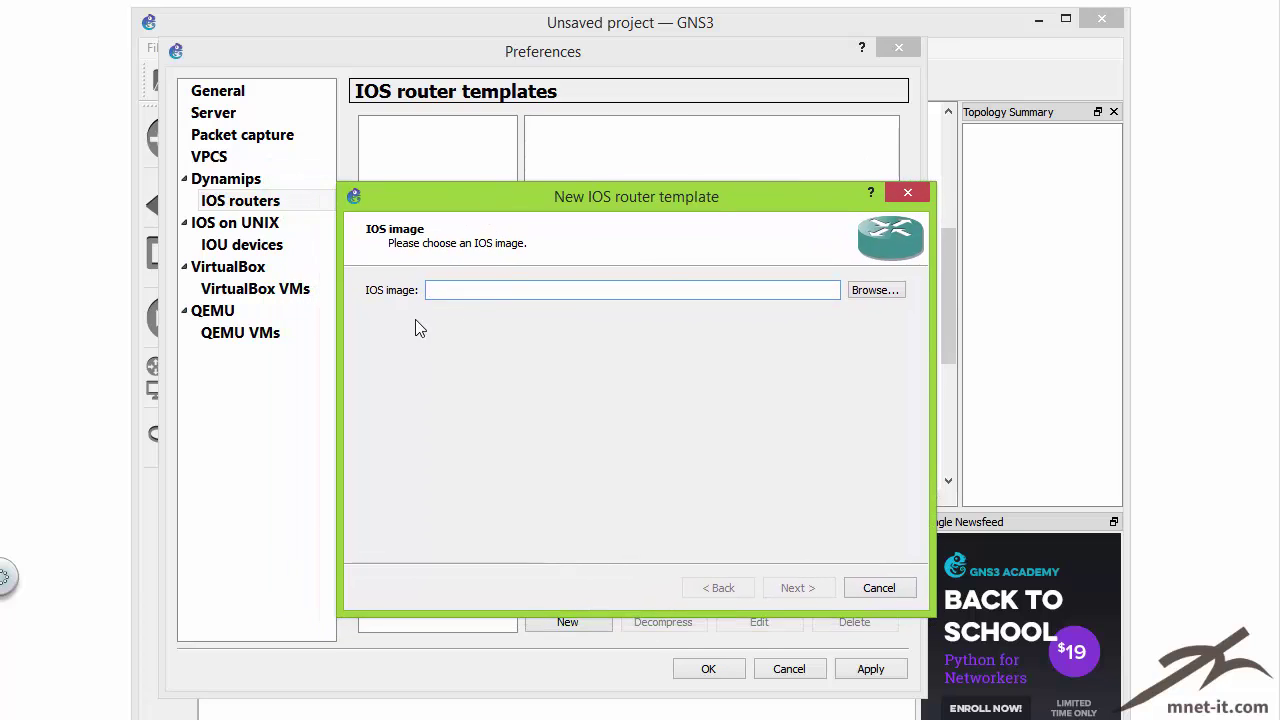
left_click(875, 290)
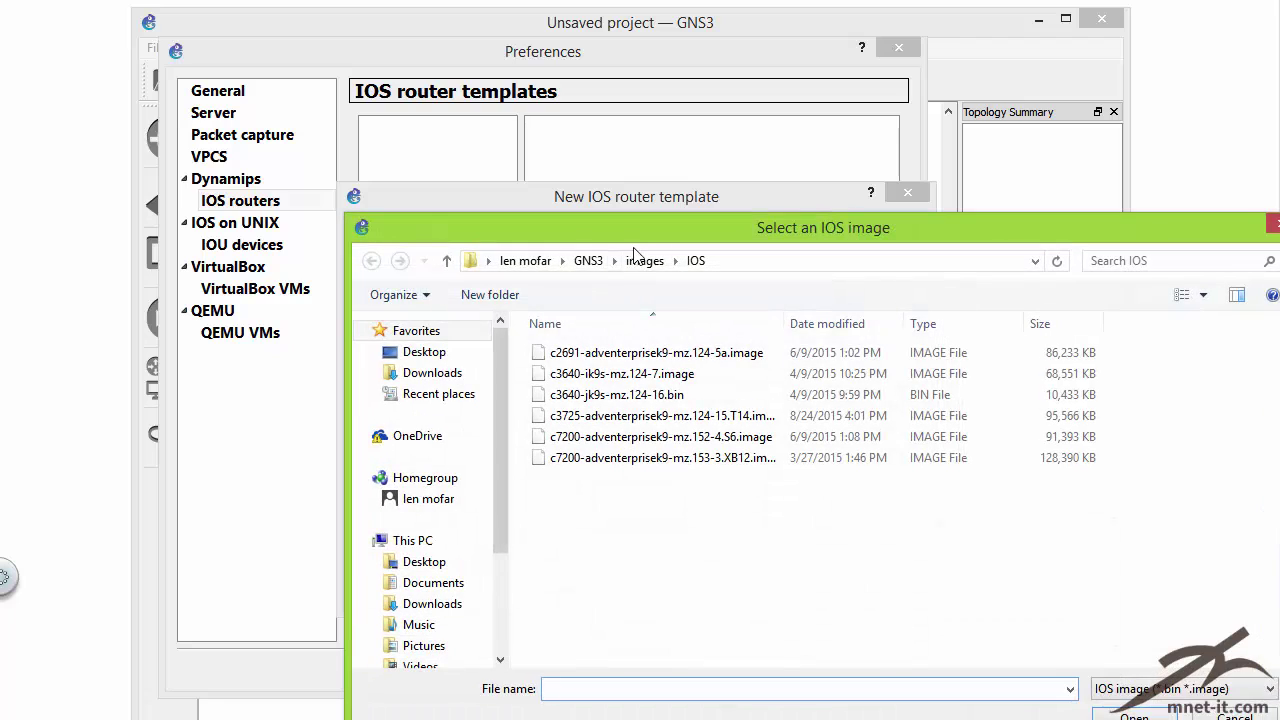
left_click_drag(640, 236, 605, 199)
left_click(396, 523)
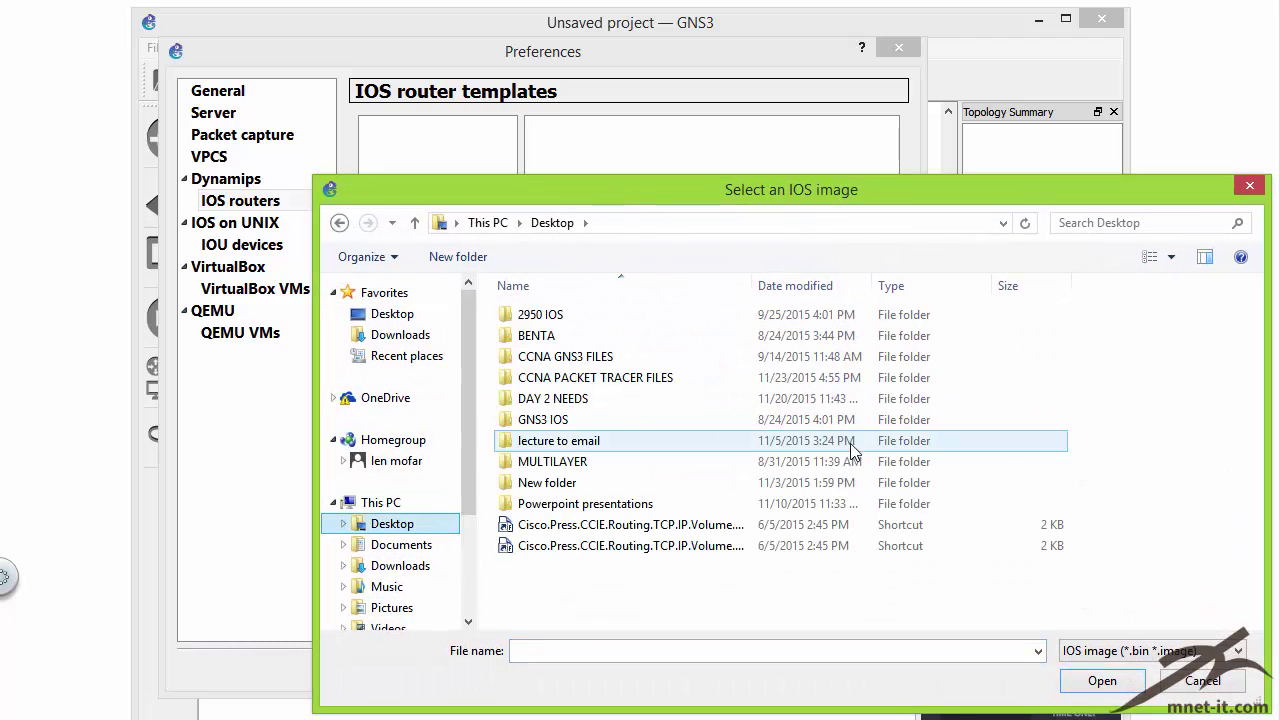
double_click(575, 420)
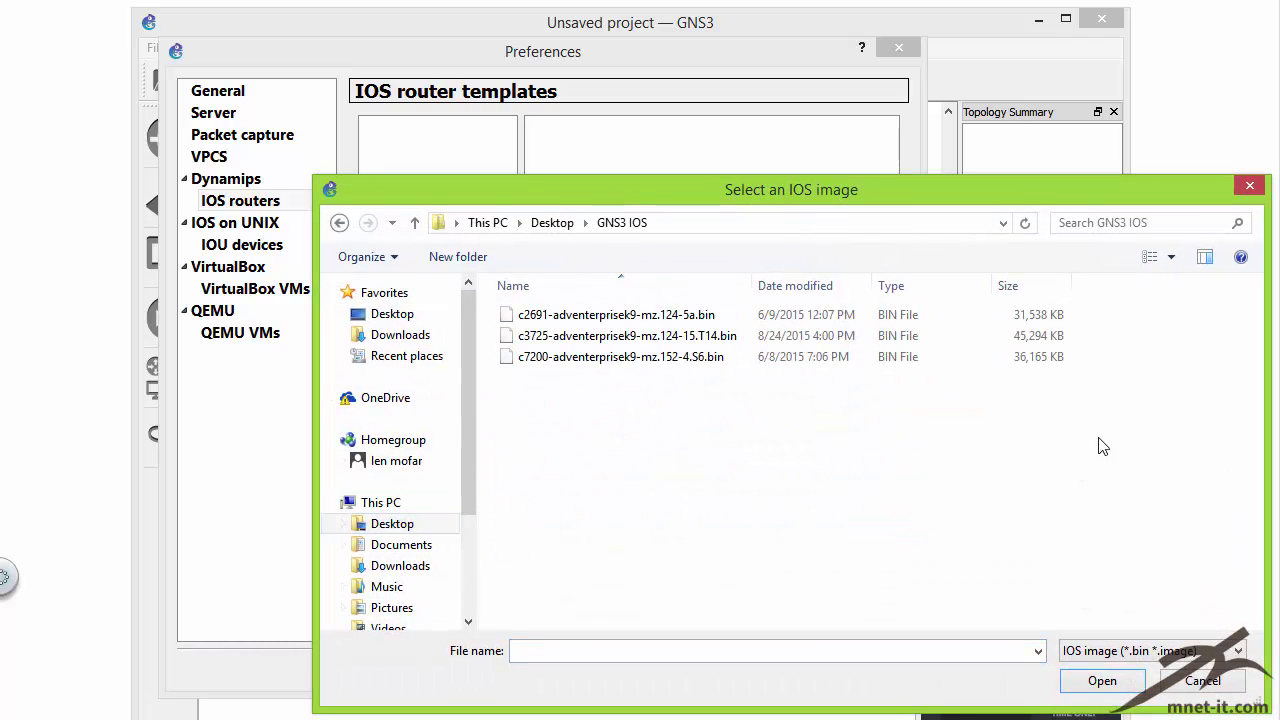
Step: Choose c2691-adventerprisek9-mz.124-5a.bin as the IOS image and agree to decompress it
left_click_drag(550, 198, 470, 150)
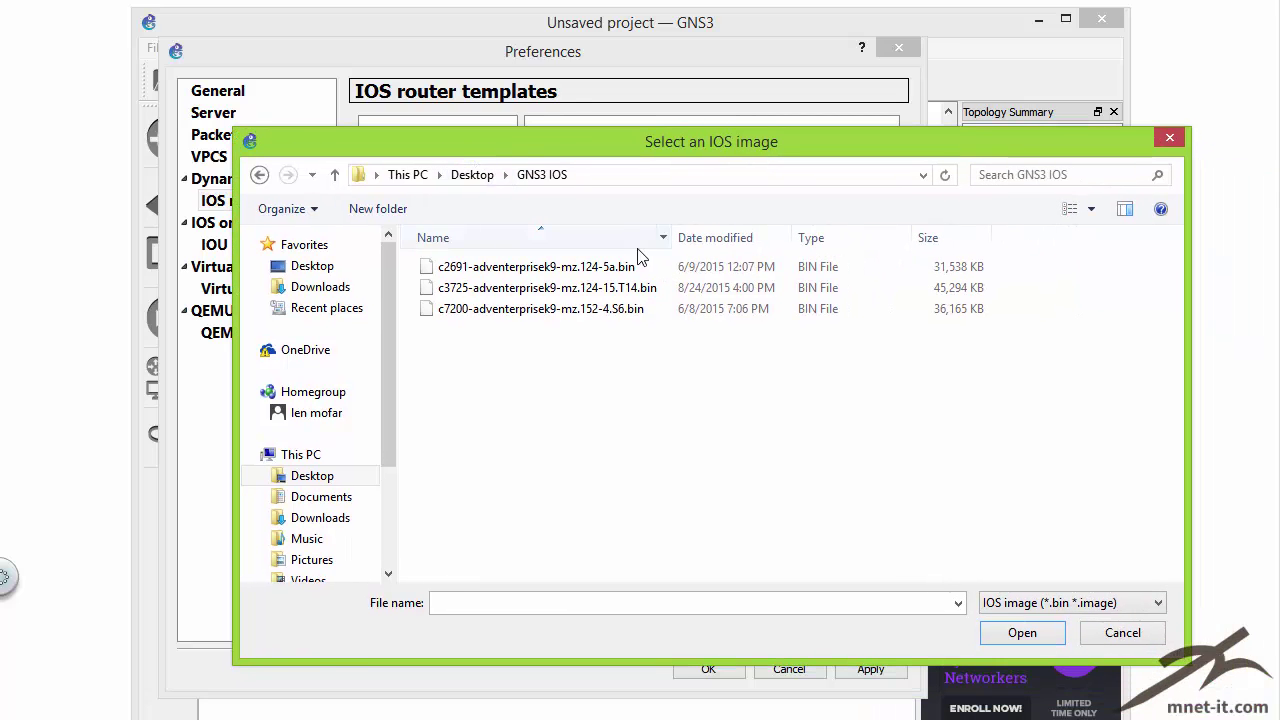
left_click_drag(668, 242, 770, 245)
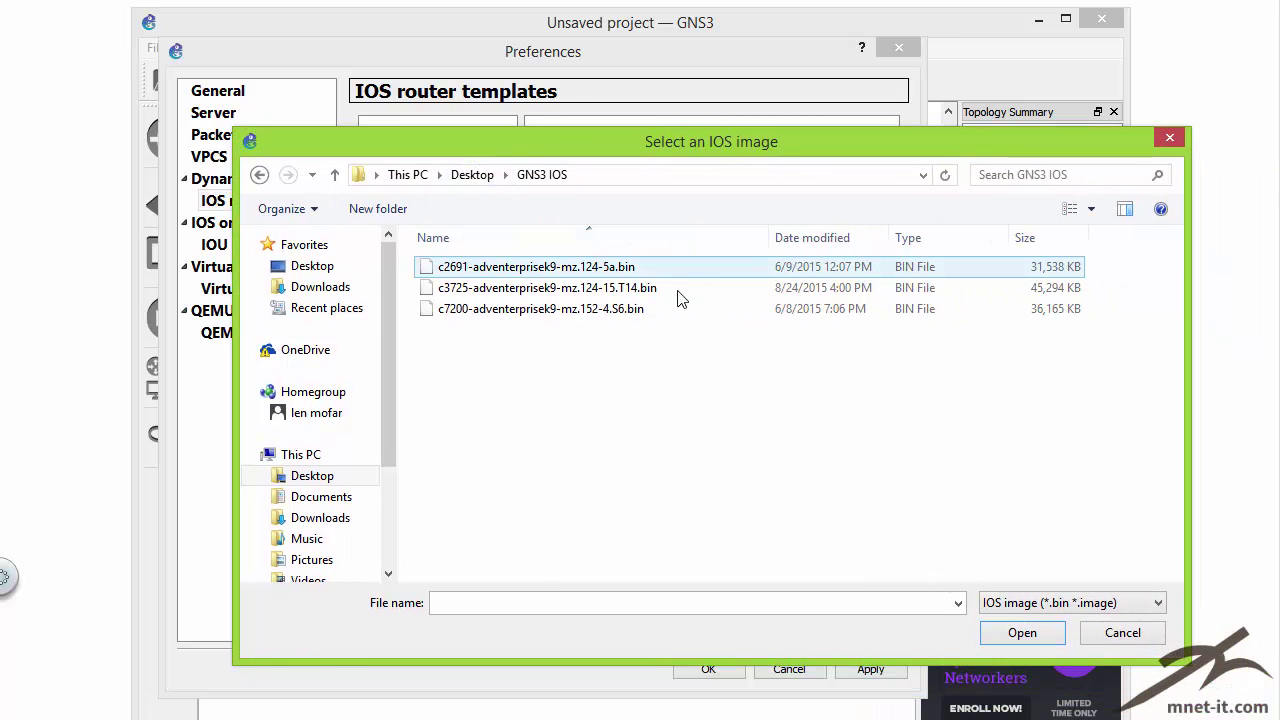
left_click(474, 273)
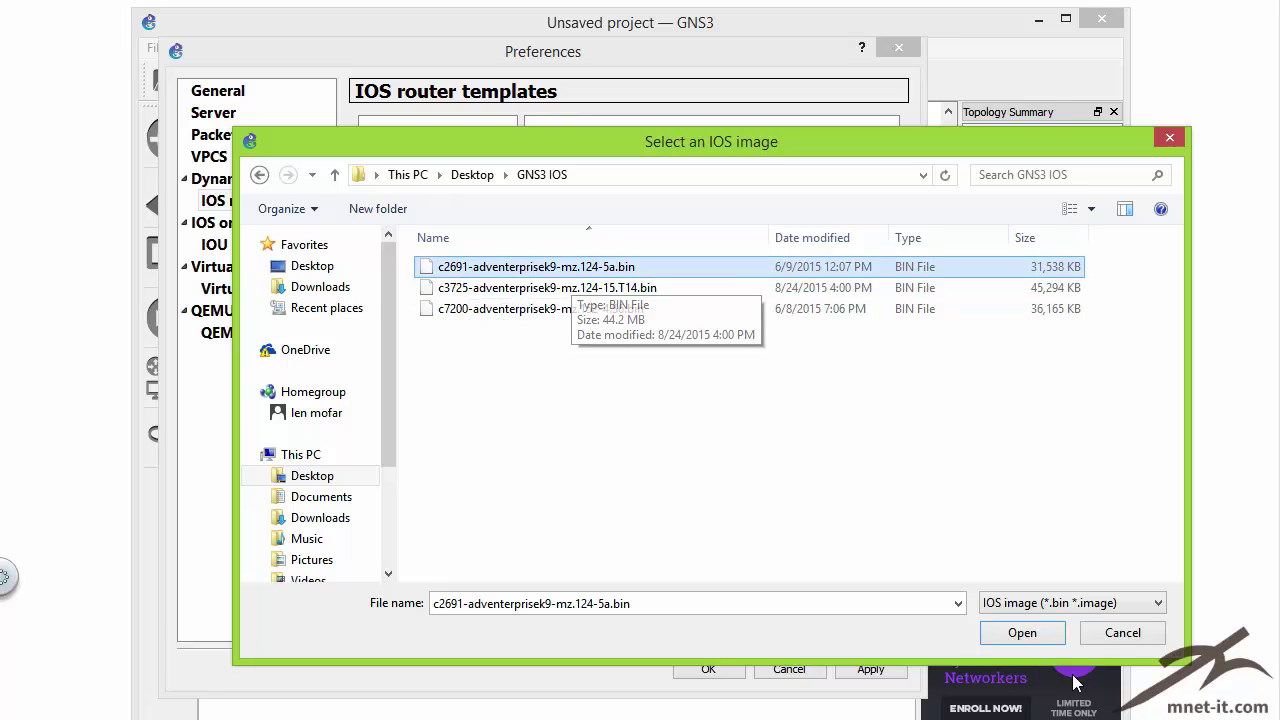
left_click(1020, 633)
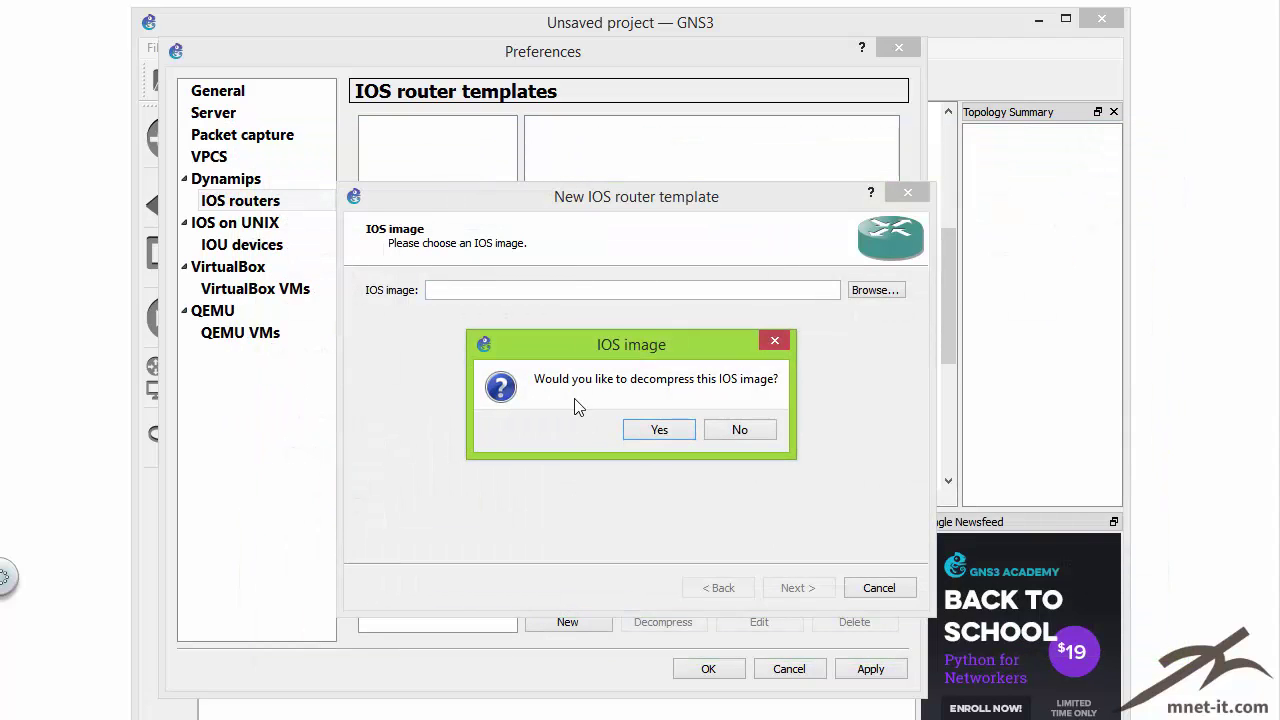
left_click_drag(598, 341, 572, 331)
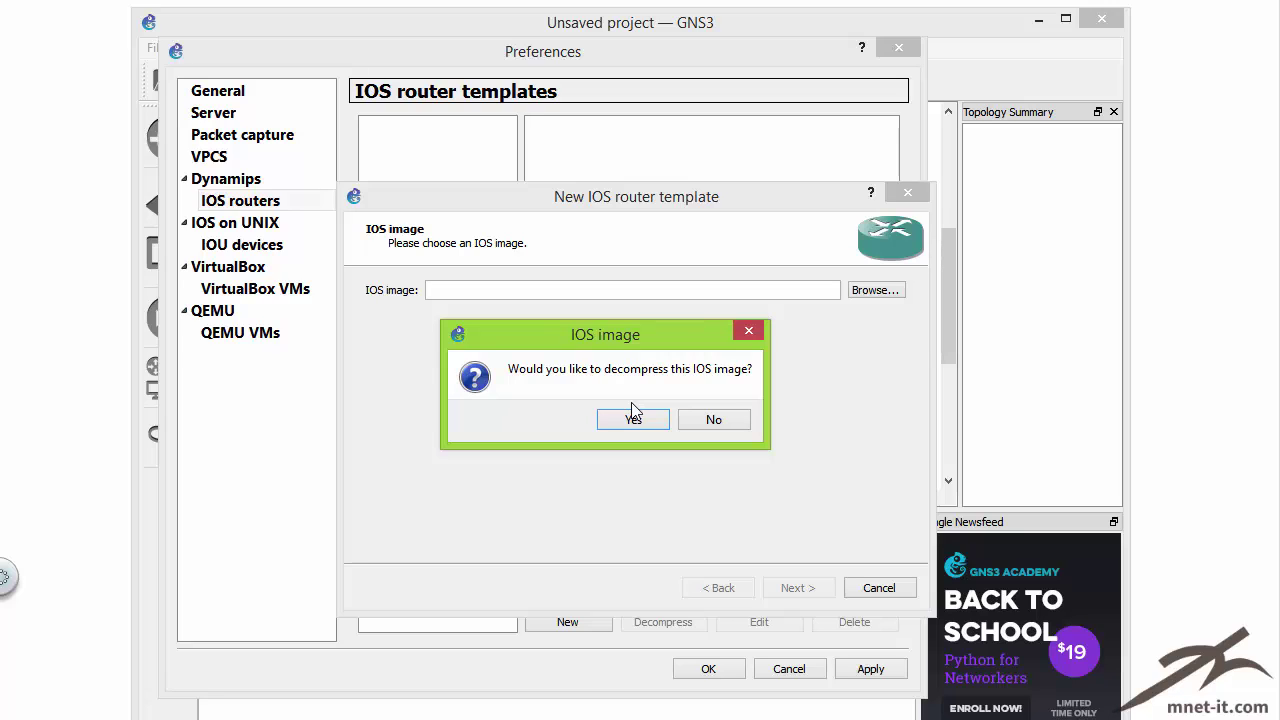
left_click_drag(595, 339, 579, 343)
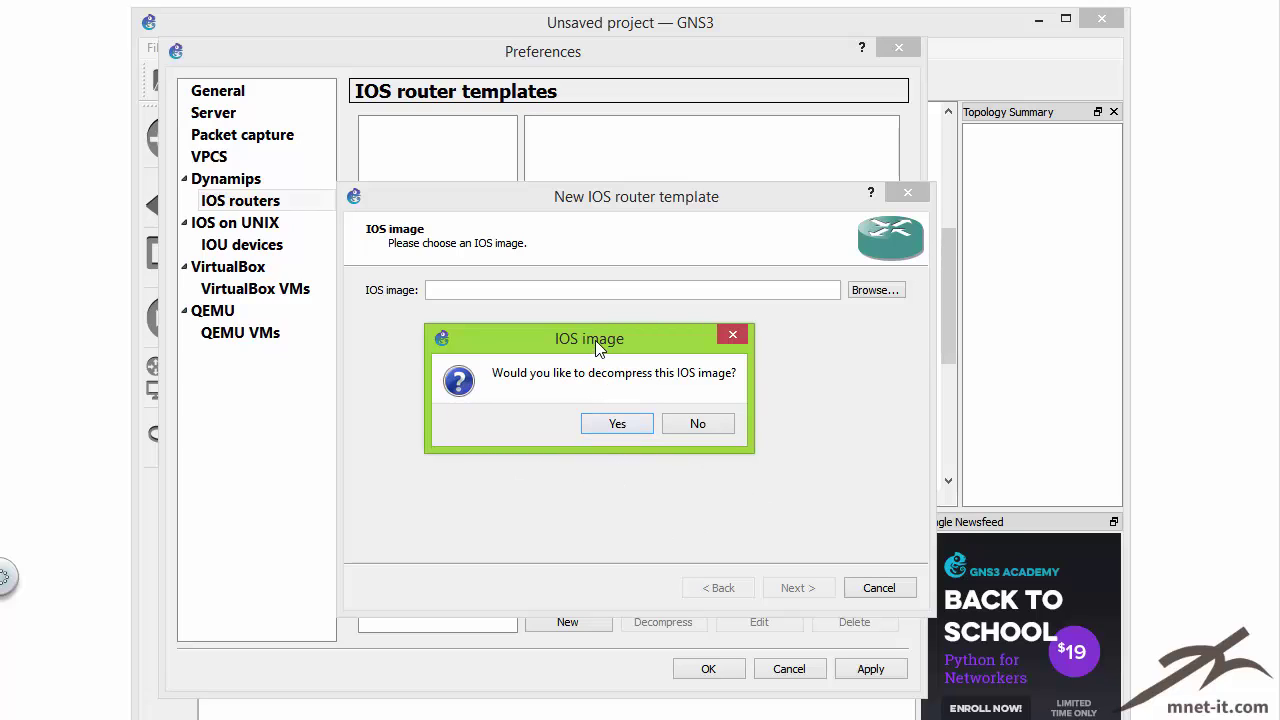
left_click_drag(595, 340, 602, 336)
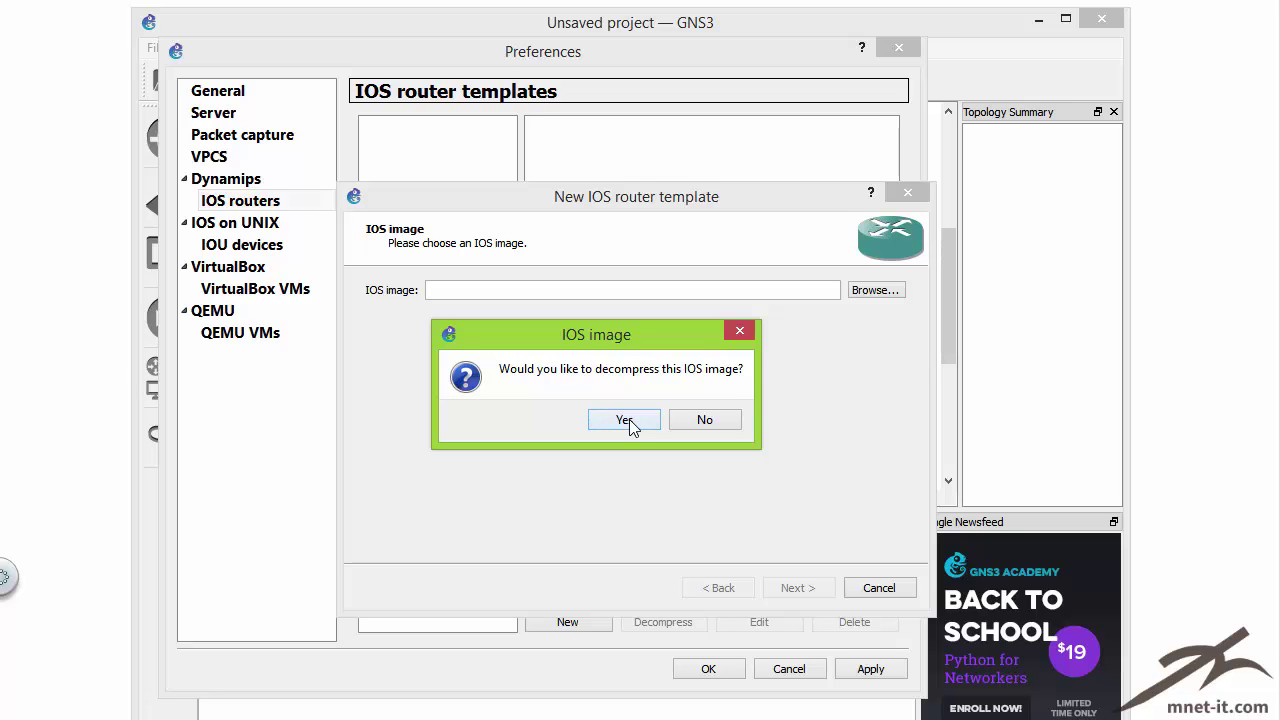
left_click(629, 420)
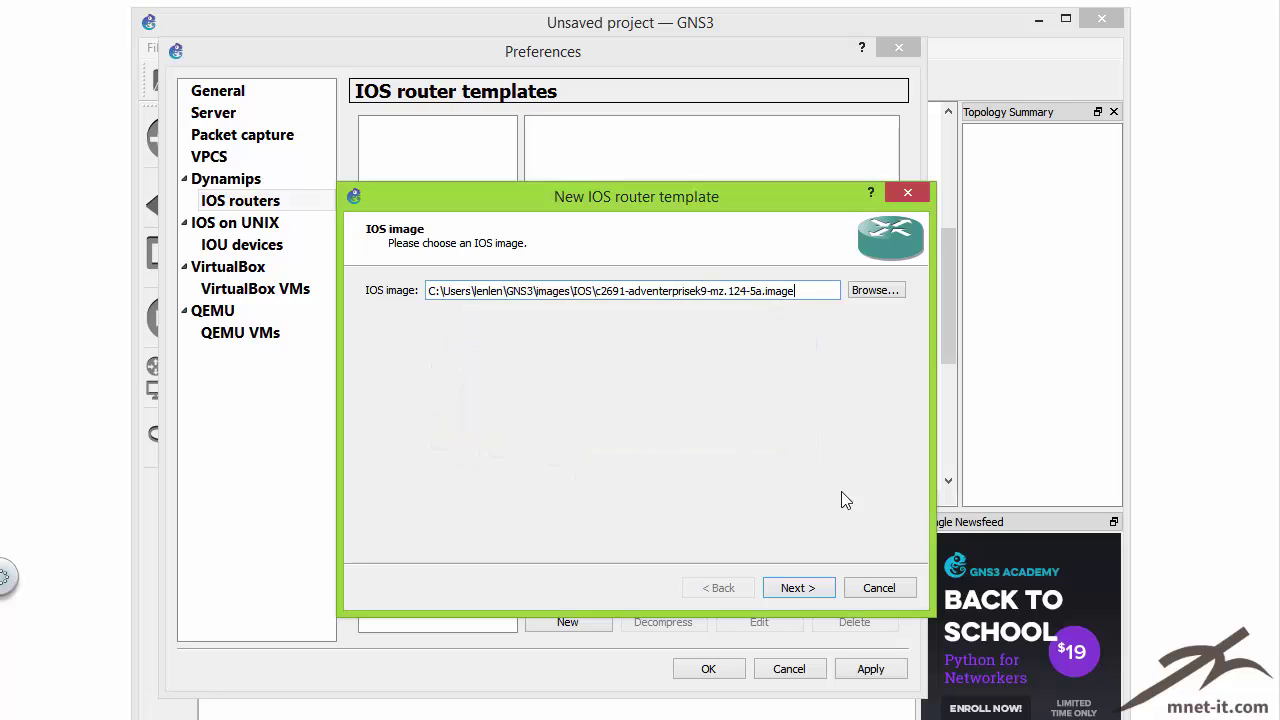
Step: Accept the name c2691, the platform c2691 and the default RAM of 192 MiB for the new router
left_click(814, 588)
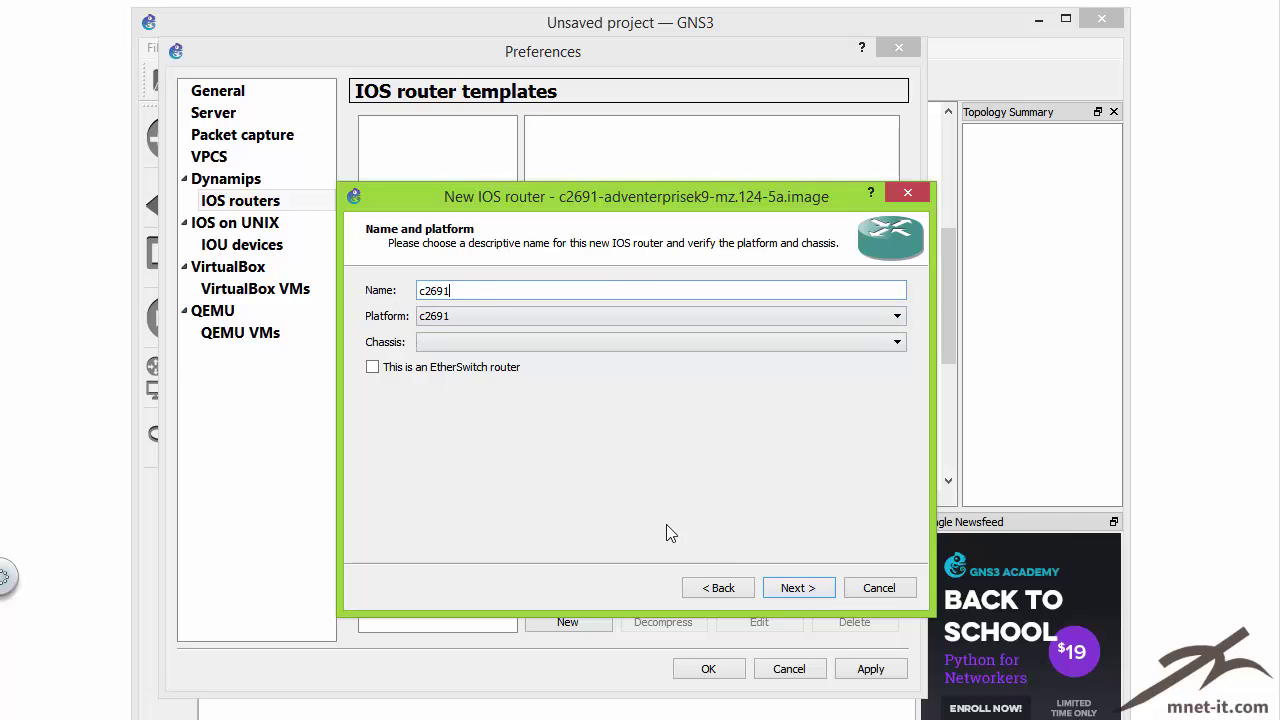
left_click(804, 589)
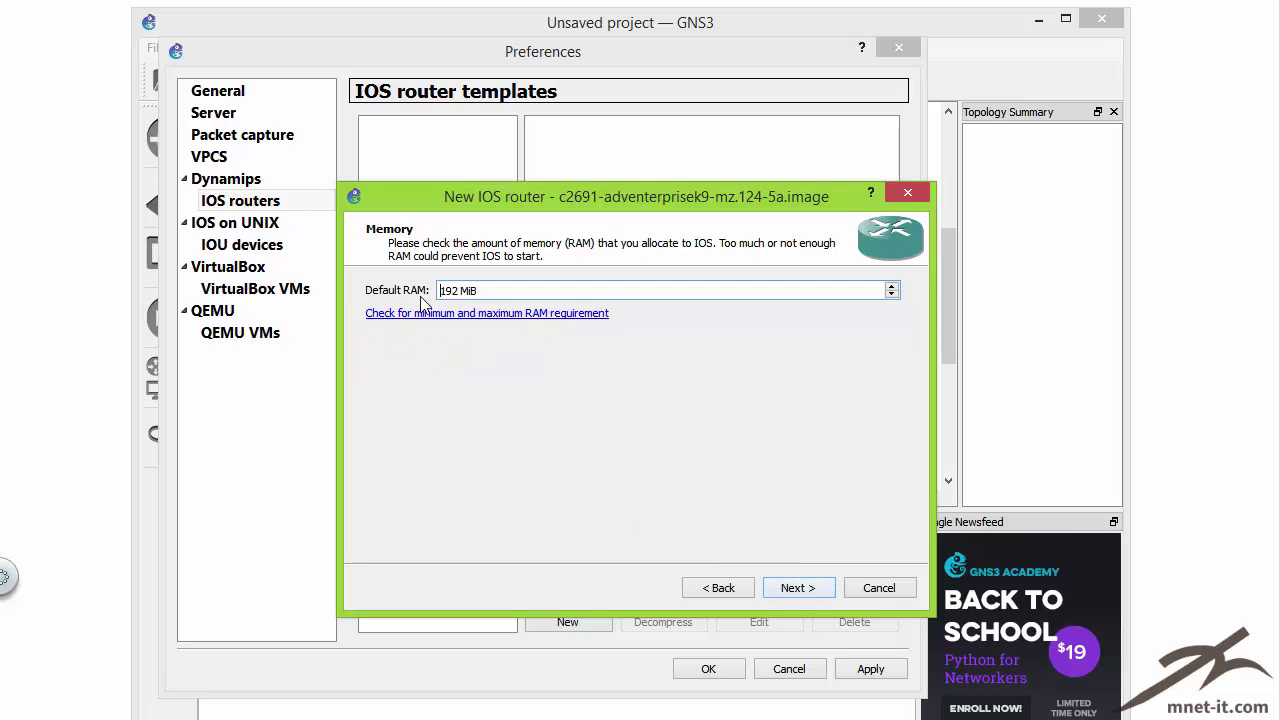
left_click(798, 590)
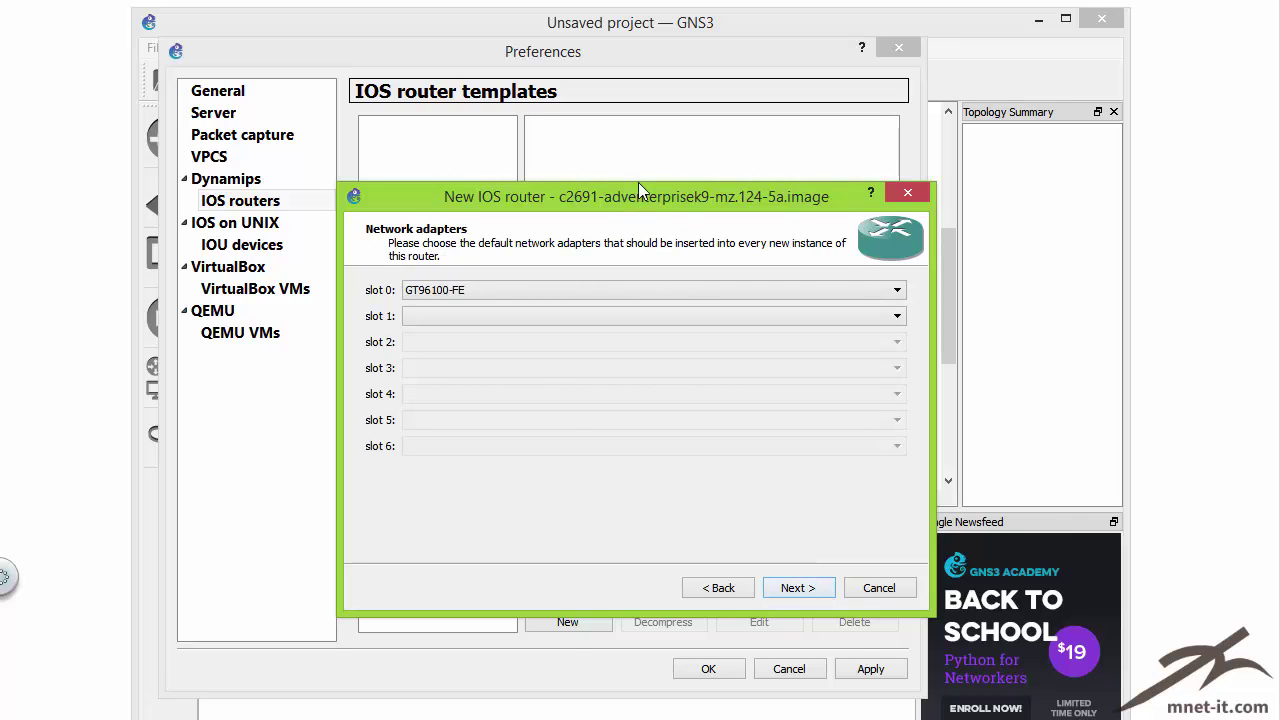
Step: Insert an NM-4T network adapter in slot 1 of the c2691 router
left_click_drag(638, 182, 641, 175)
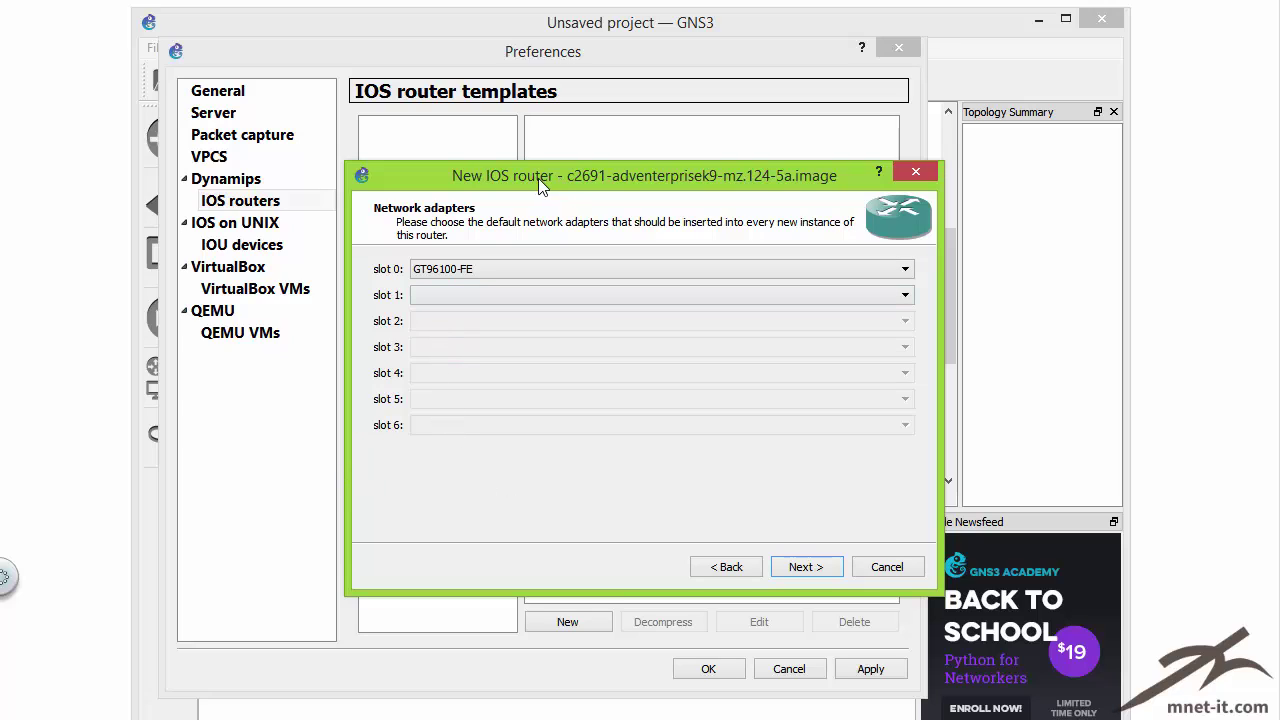
left_click(481, 294)
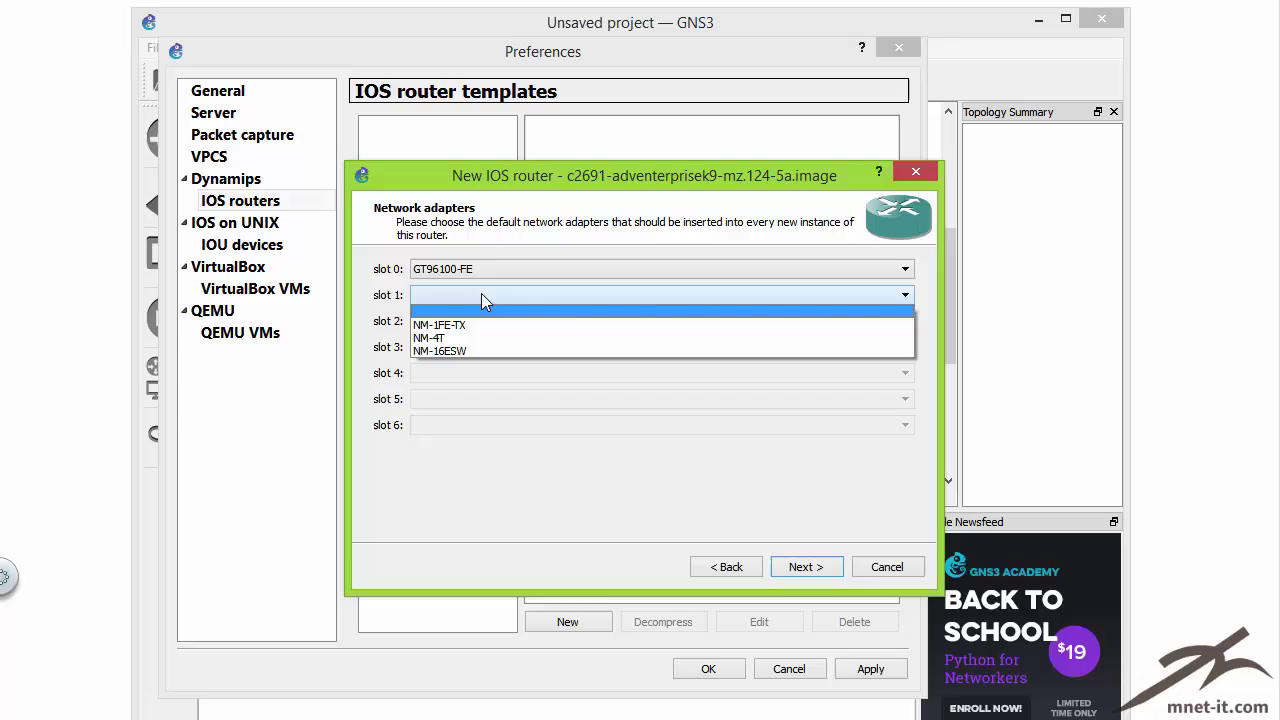
left_click(440, 341)
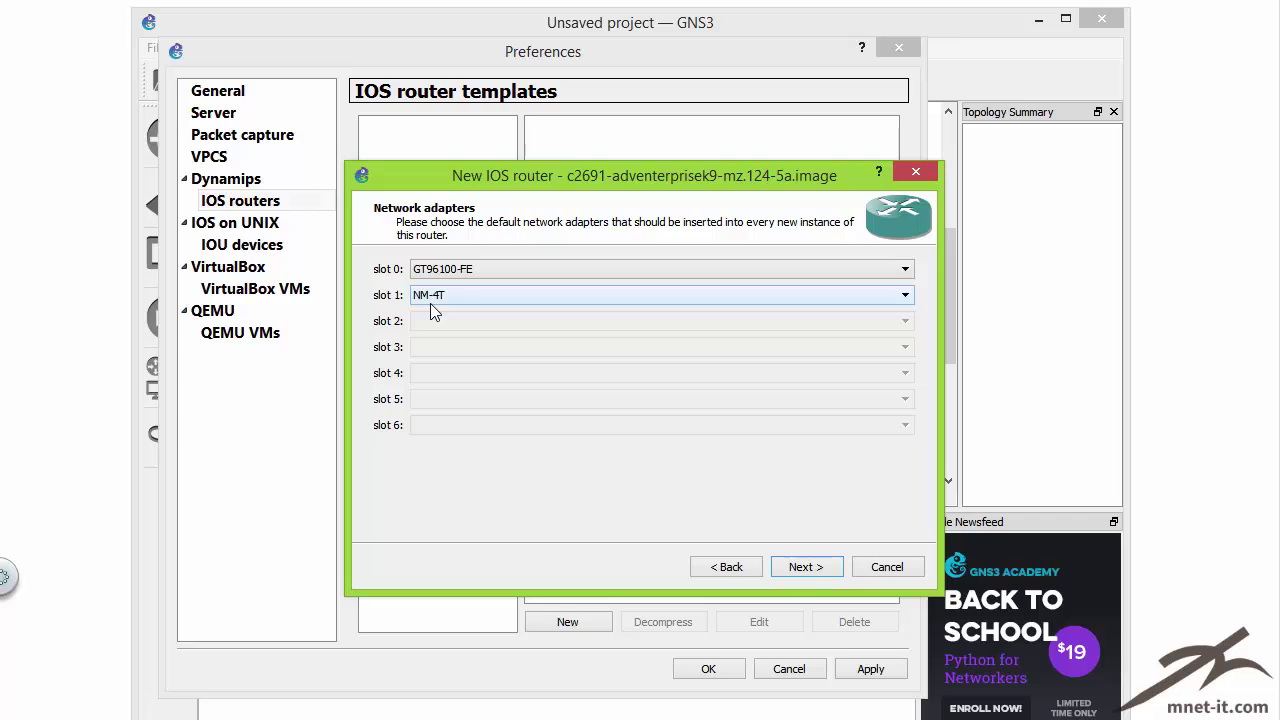
Step: Proceed to the WIC modules and set wic 0 to WIC-2T
left_click(806, 567)
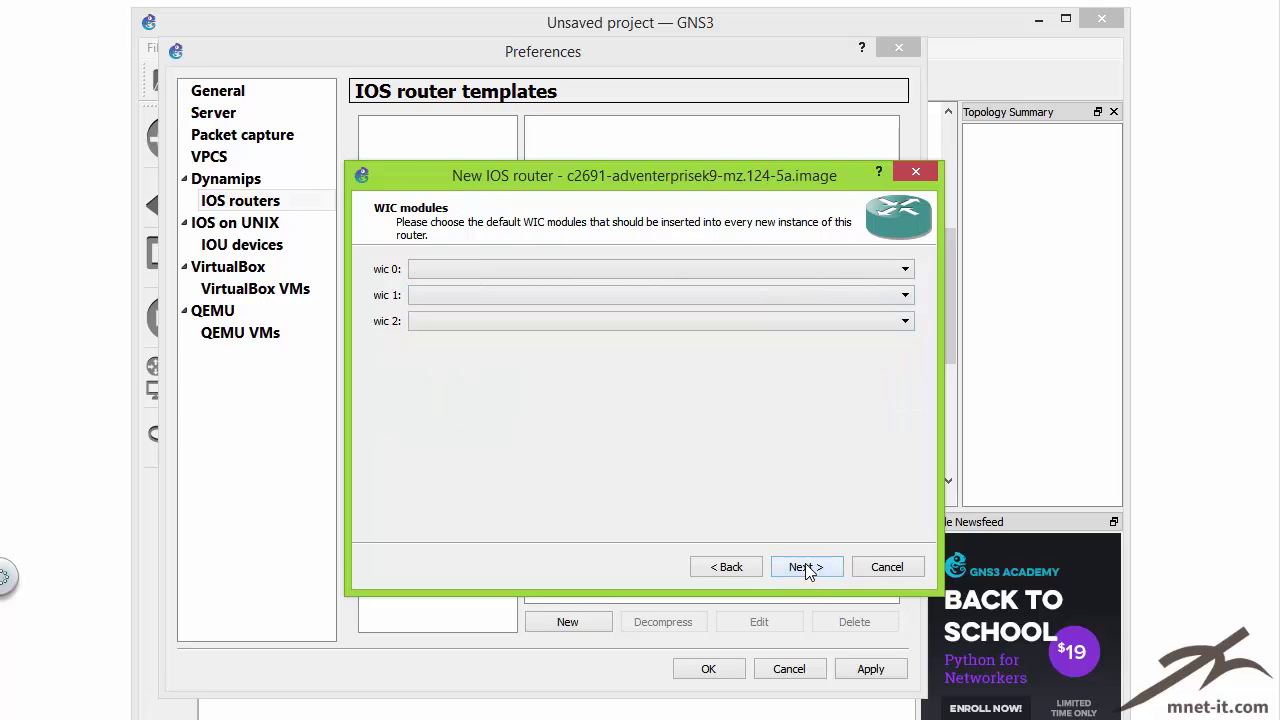
left_click(446, 270)
left_click(448, 309)
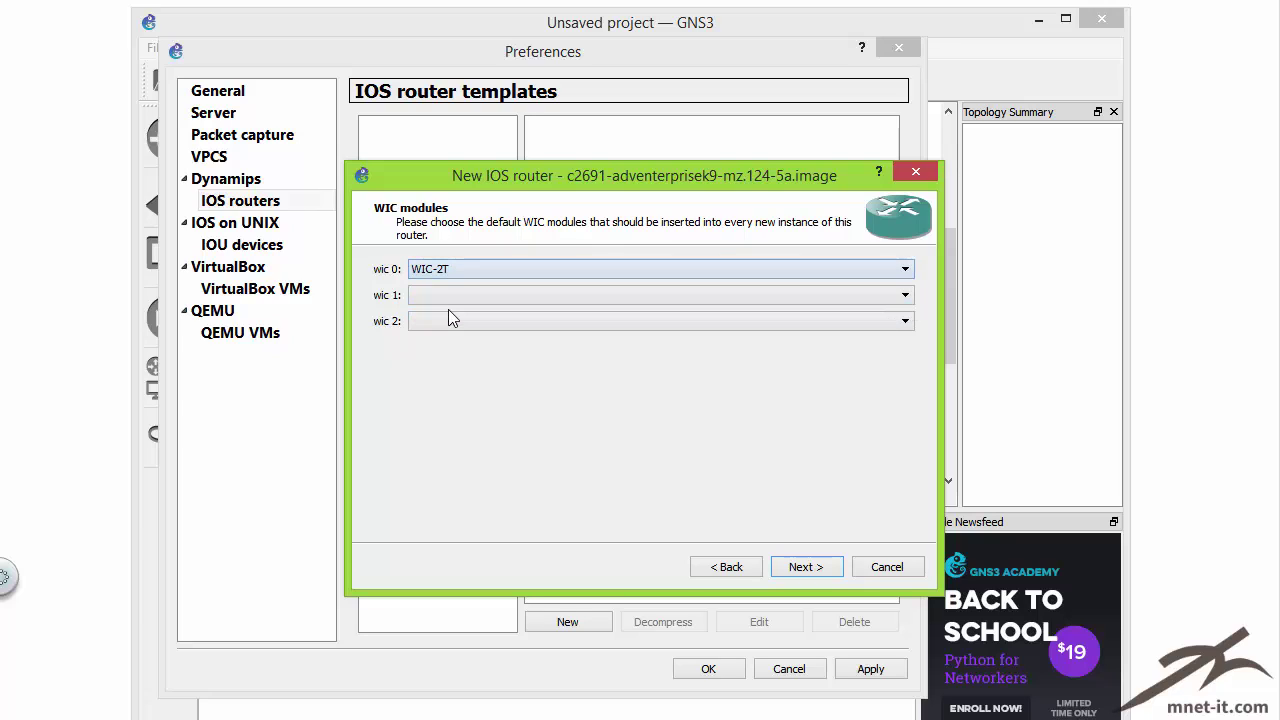
Step: Return to the network adapters, empty slot 1, and go forward to the WIC modules again
left_click(737, 567)
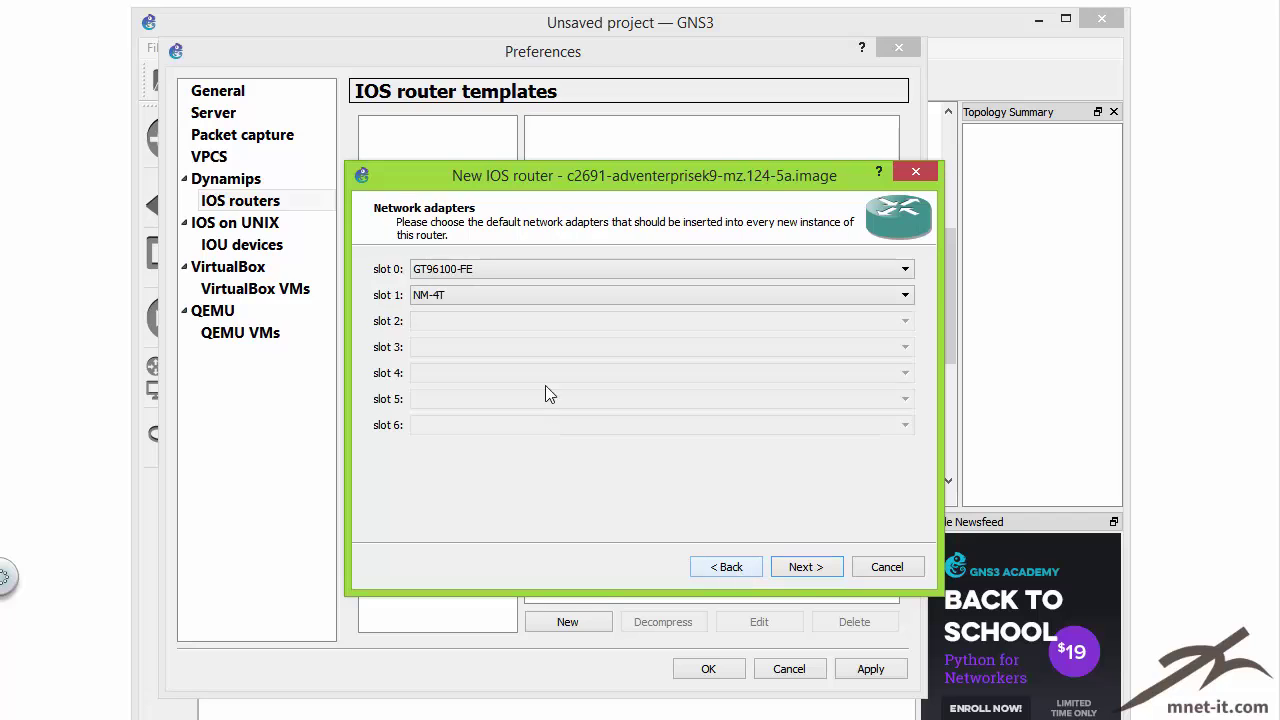
left_click(504, 295)
left_click(434, 311)
left_click(806, 567)
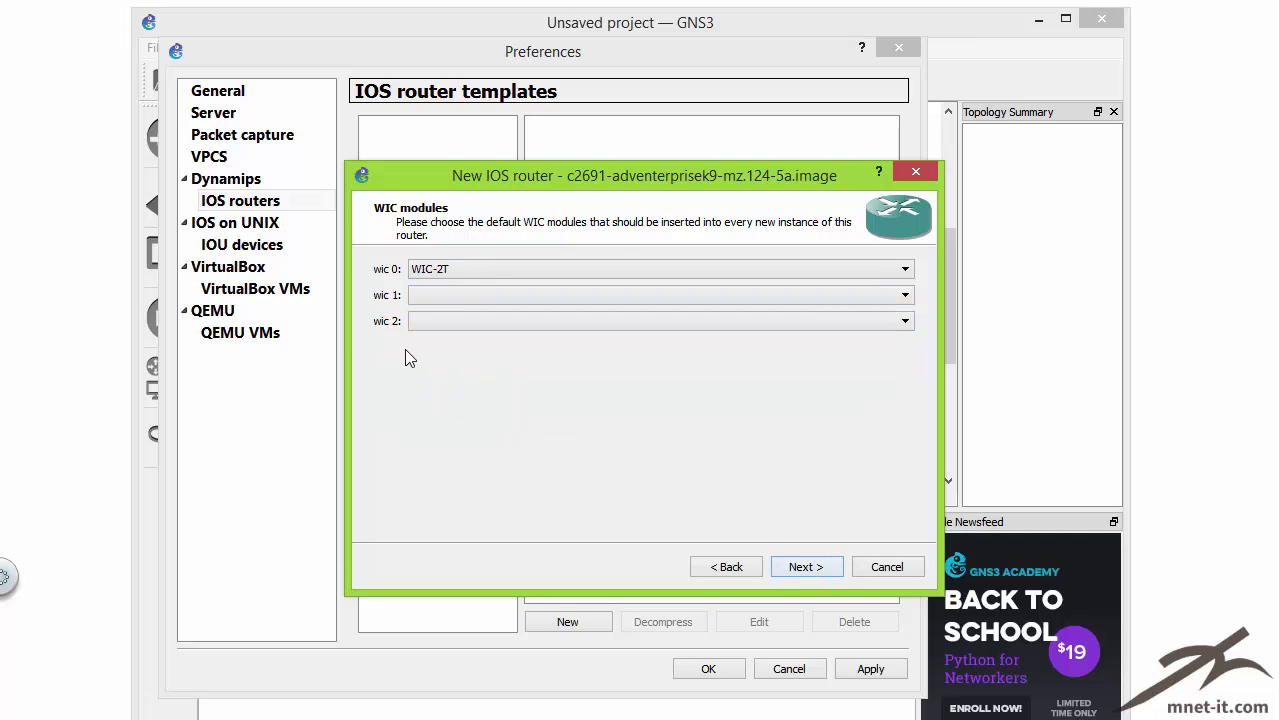
Step: Recheck the network adapter slots, then accept the WIC modules and proceed to the Idle-PC setting
left_click(724, 568)
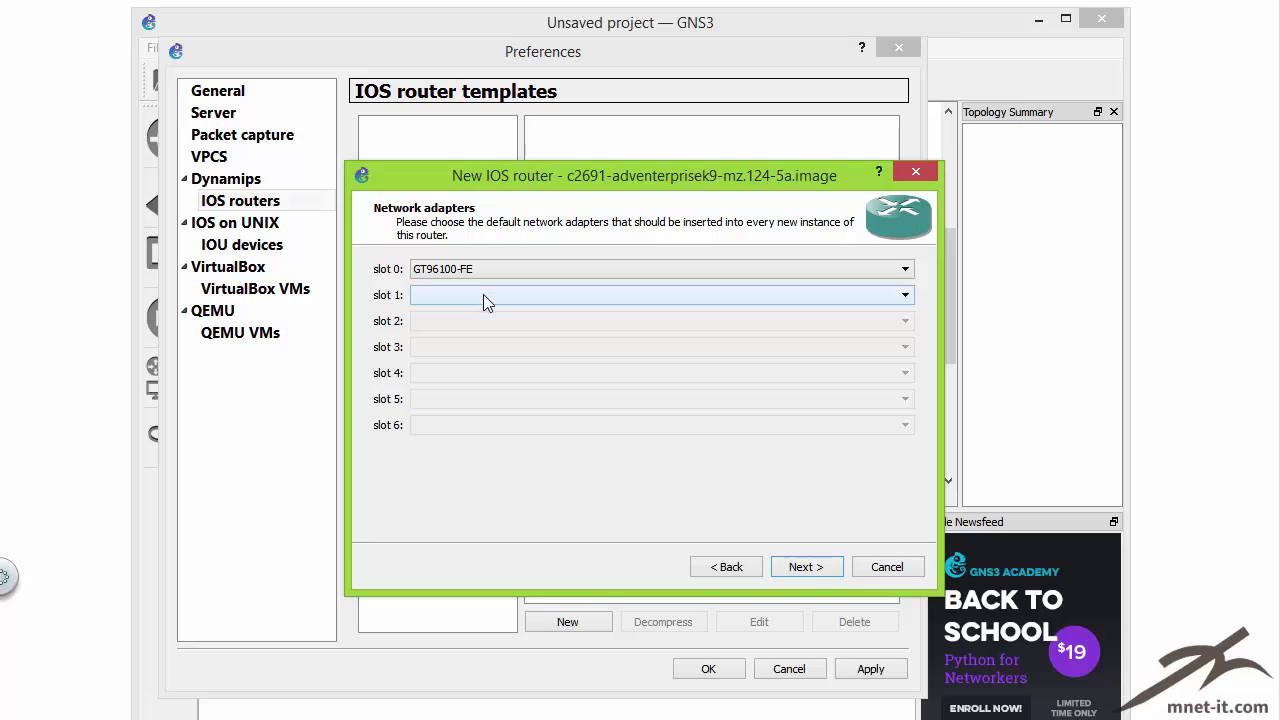
left_click(806, 567)
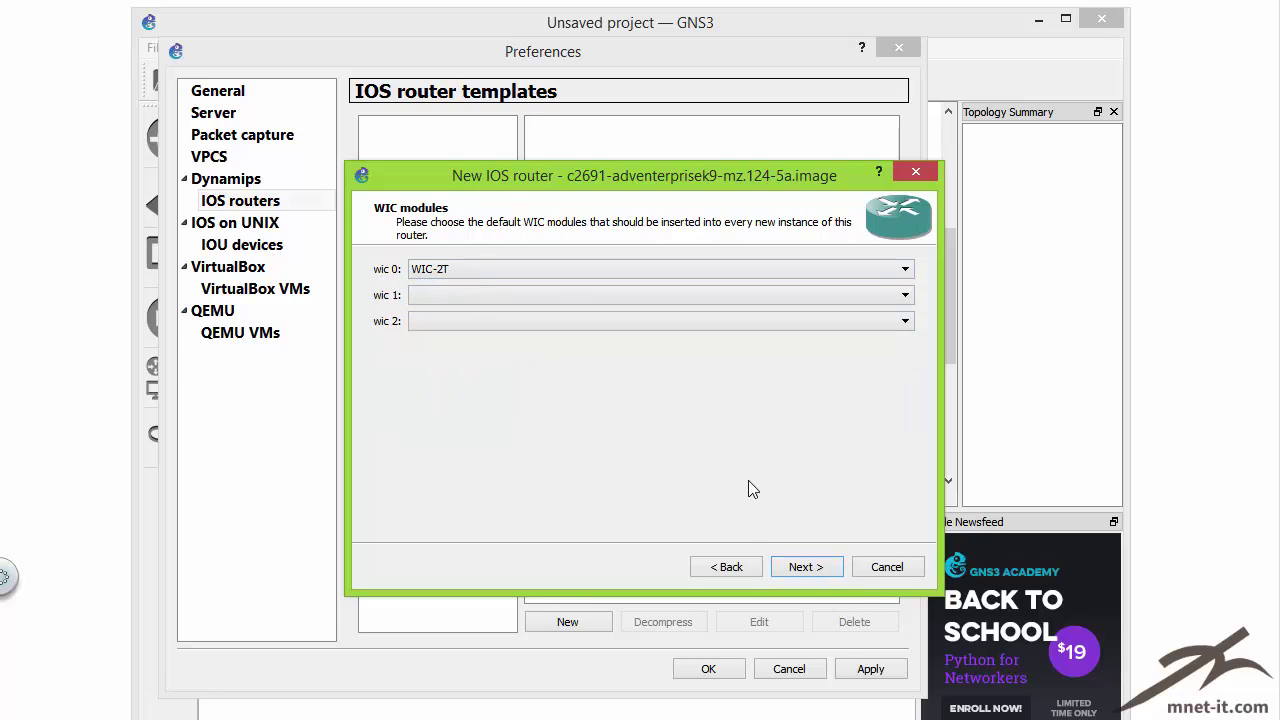
left_click(806, 567)
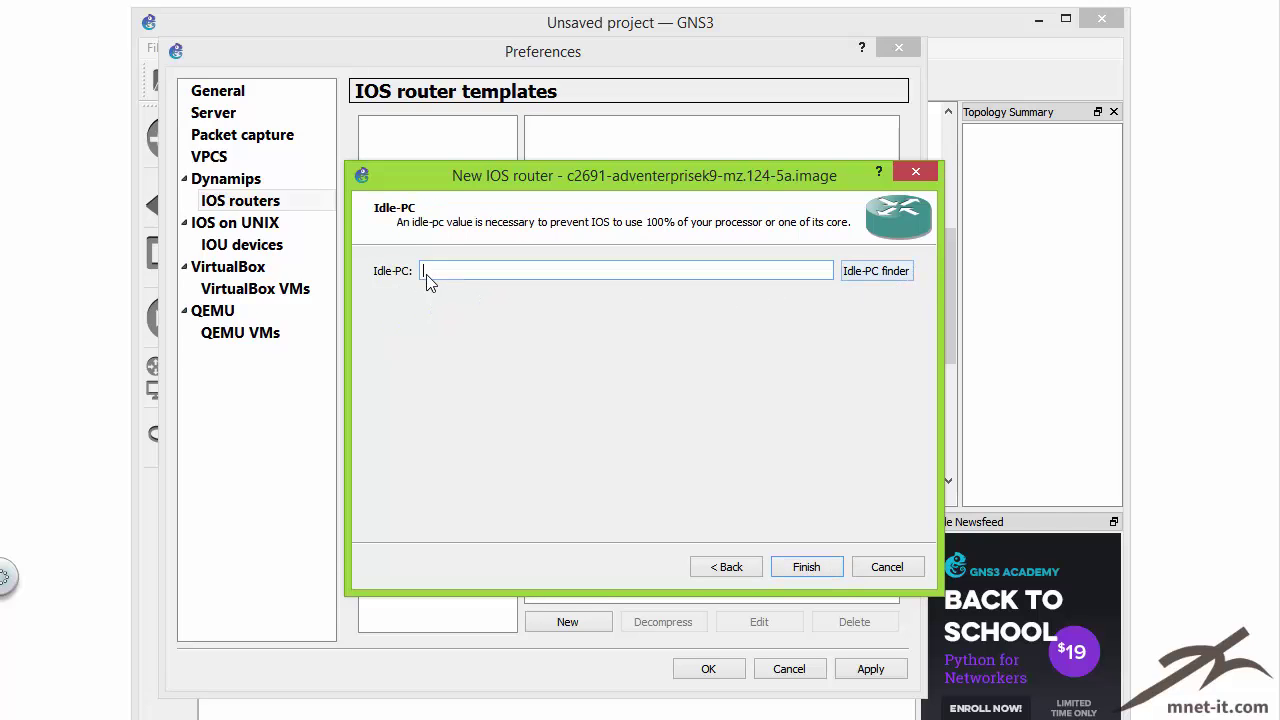
Step: Run the Idle-PC finder for the c2691 image and acknowledge the value it finds
left_click_drag(551, 178, 539, 175)
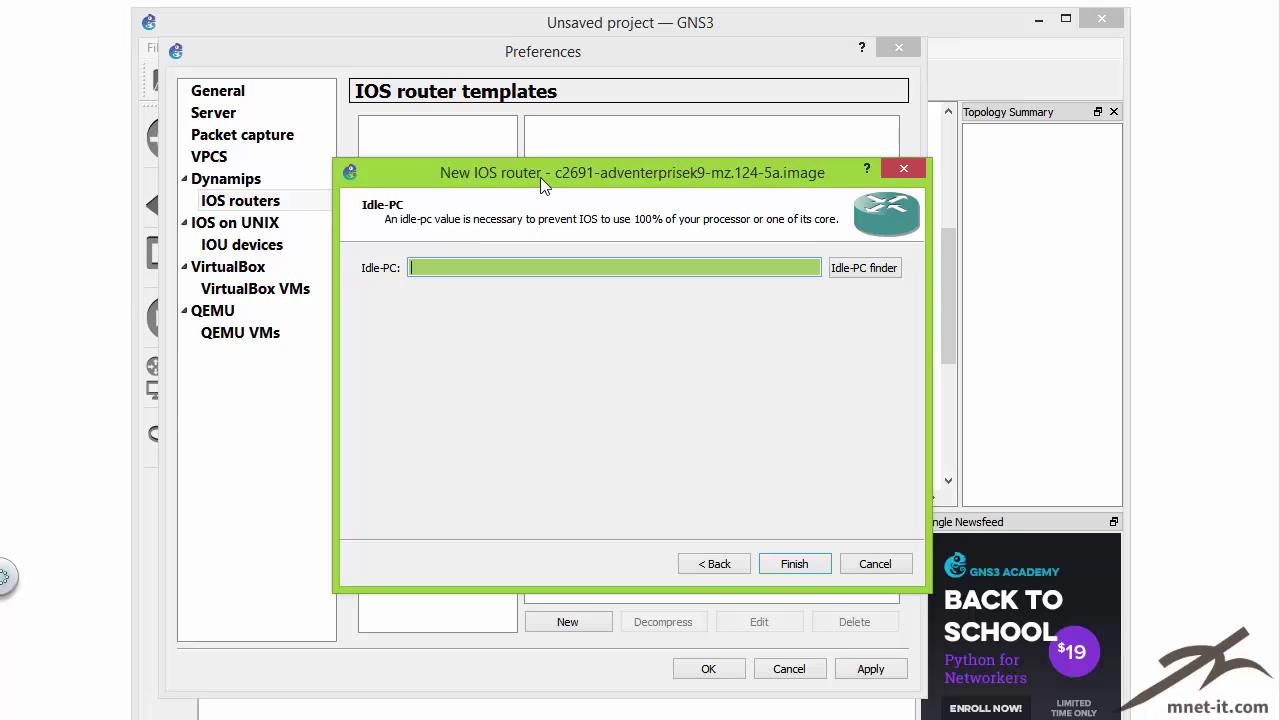
left_click_drag(541, 183, 543, 199)
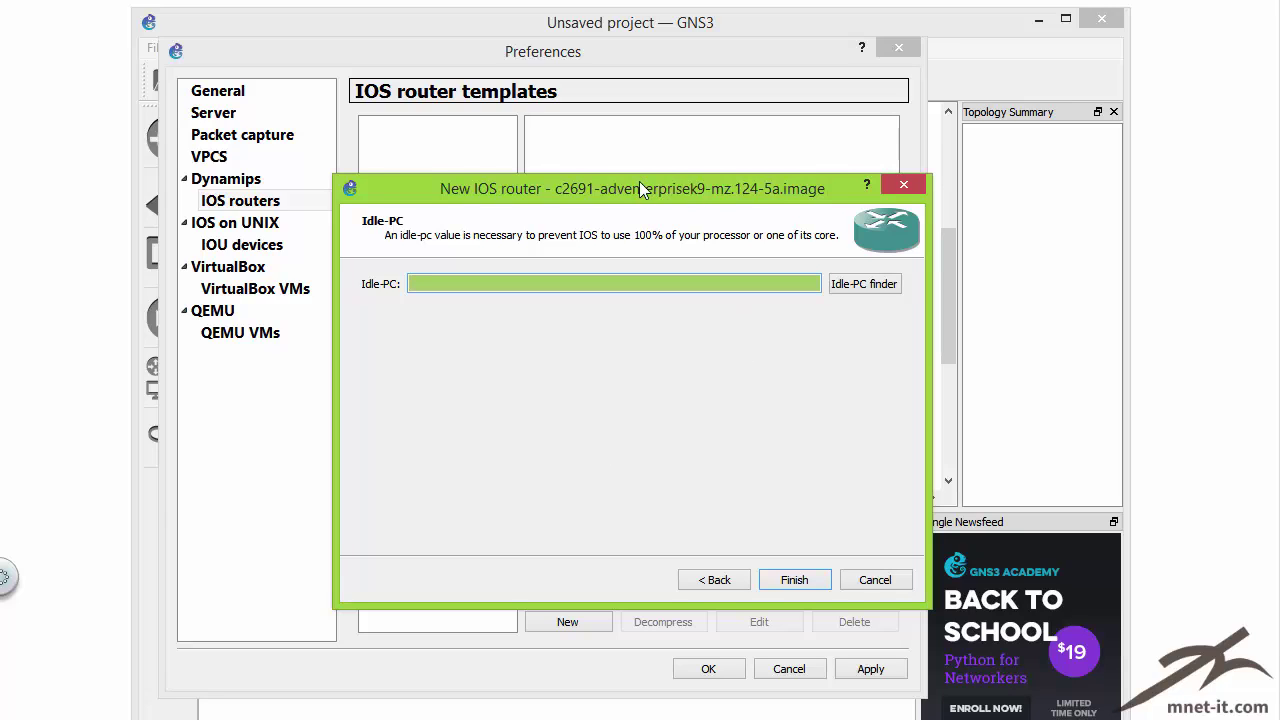
left_click_drag(639, 183, 648, 153)
left_click(872, 258)
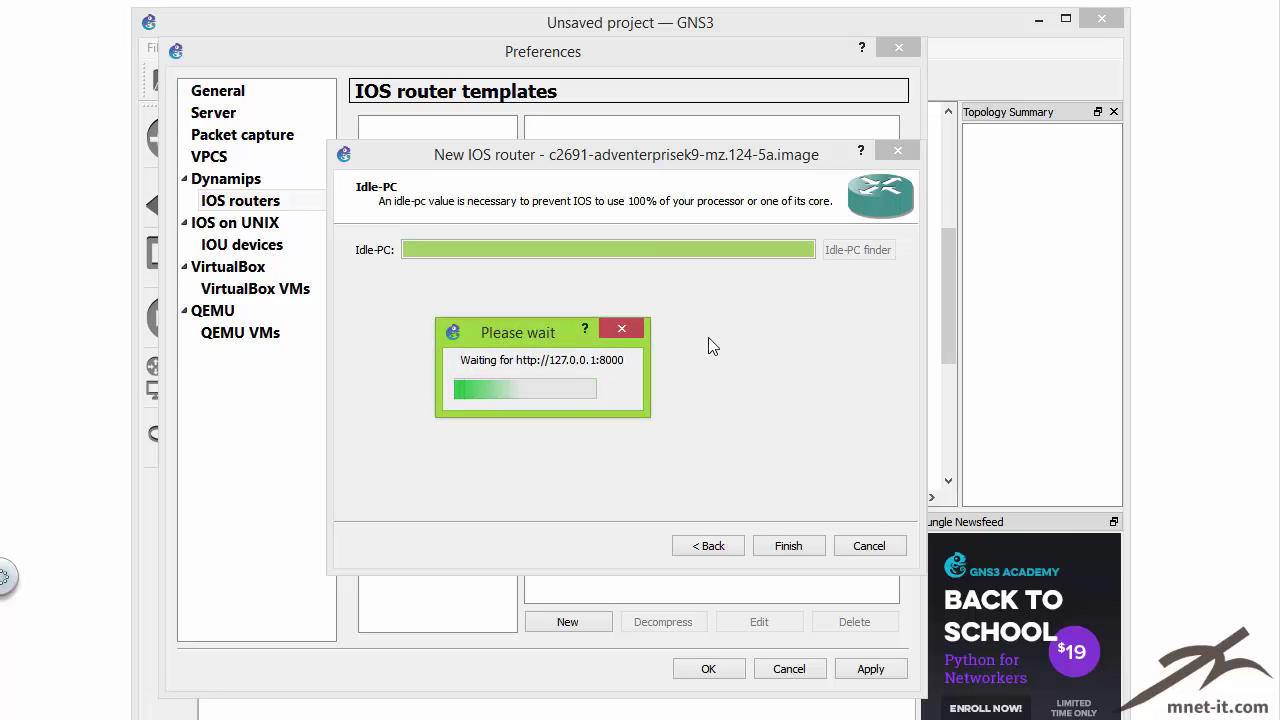
left_click_drag(551, 334, 578, 308)
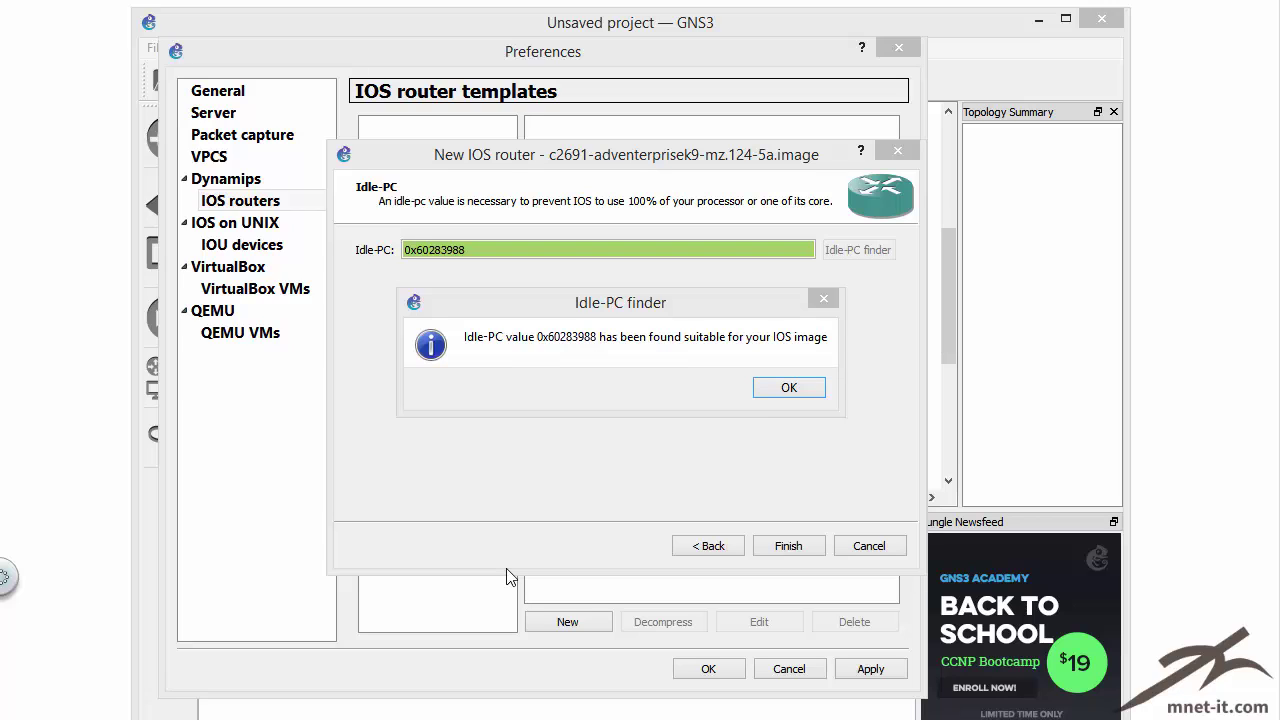
left_click_drag(575, 304, 571, 299)
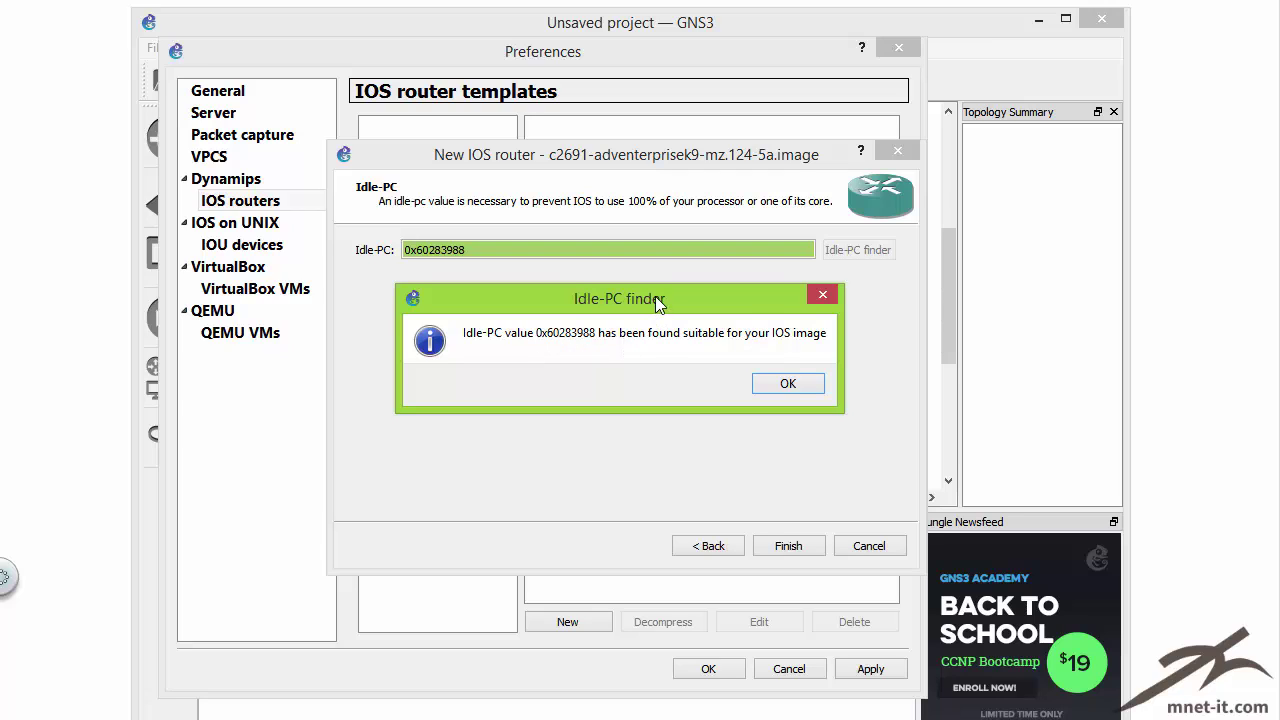
left_click_drag(656, 299, 664, 309)
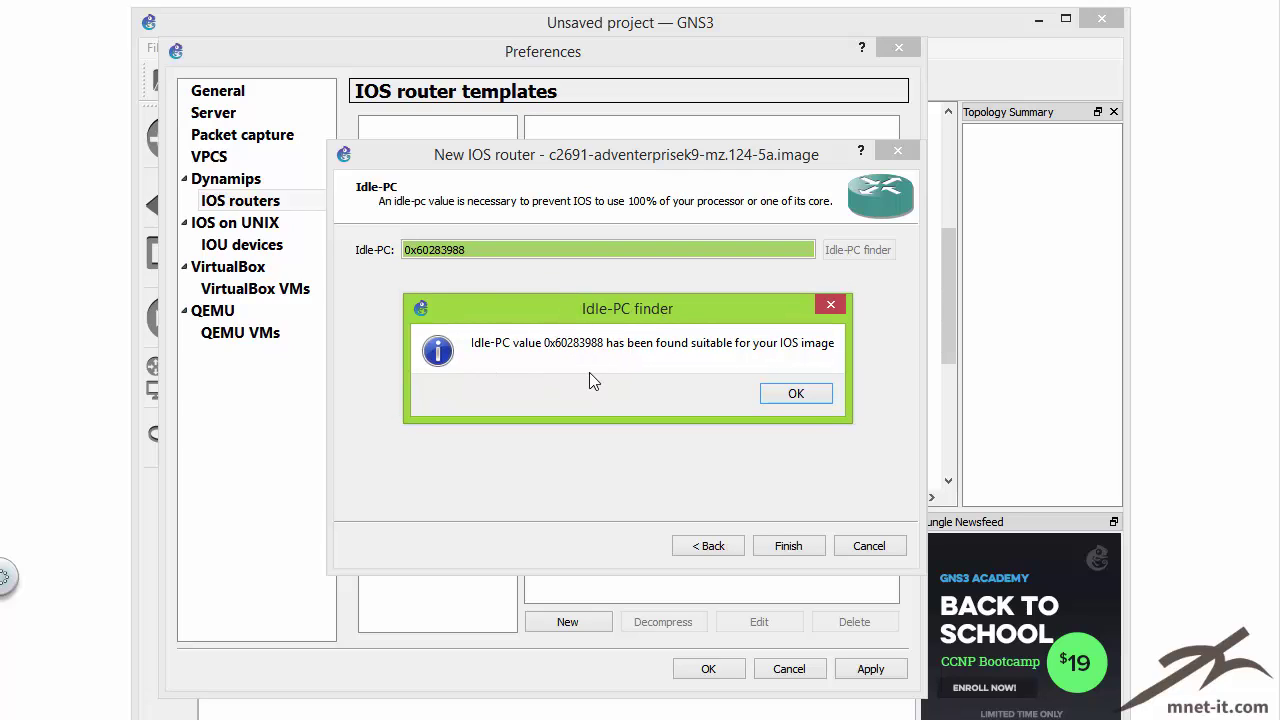
left_click(796, 395)
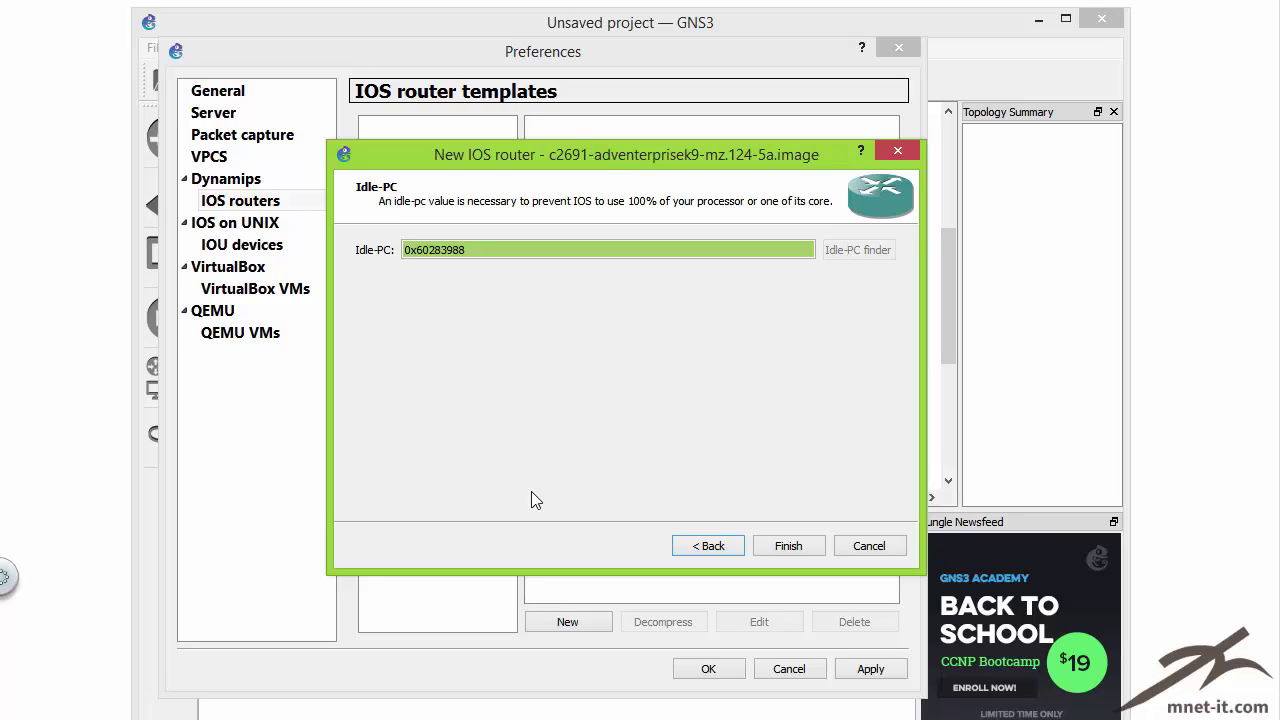
Step: Finish the new IOS router wizard and select the c2691 template in the IOS router templates list
left_click_drag(606, 150, 589, 148)
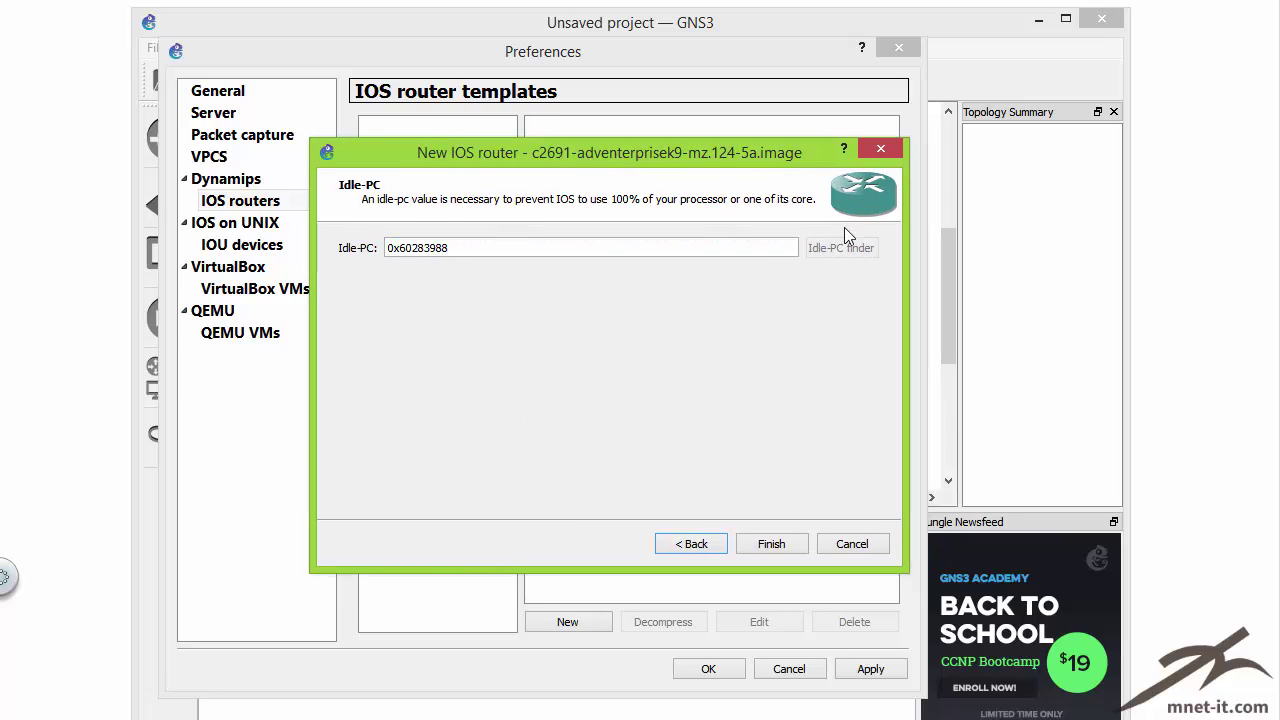
left_click(771, 545)
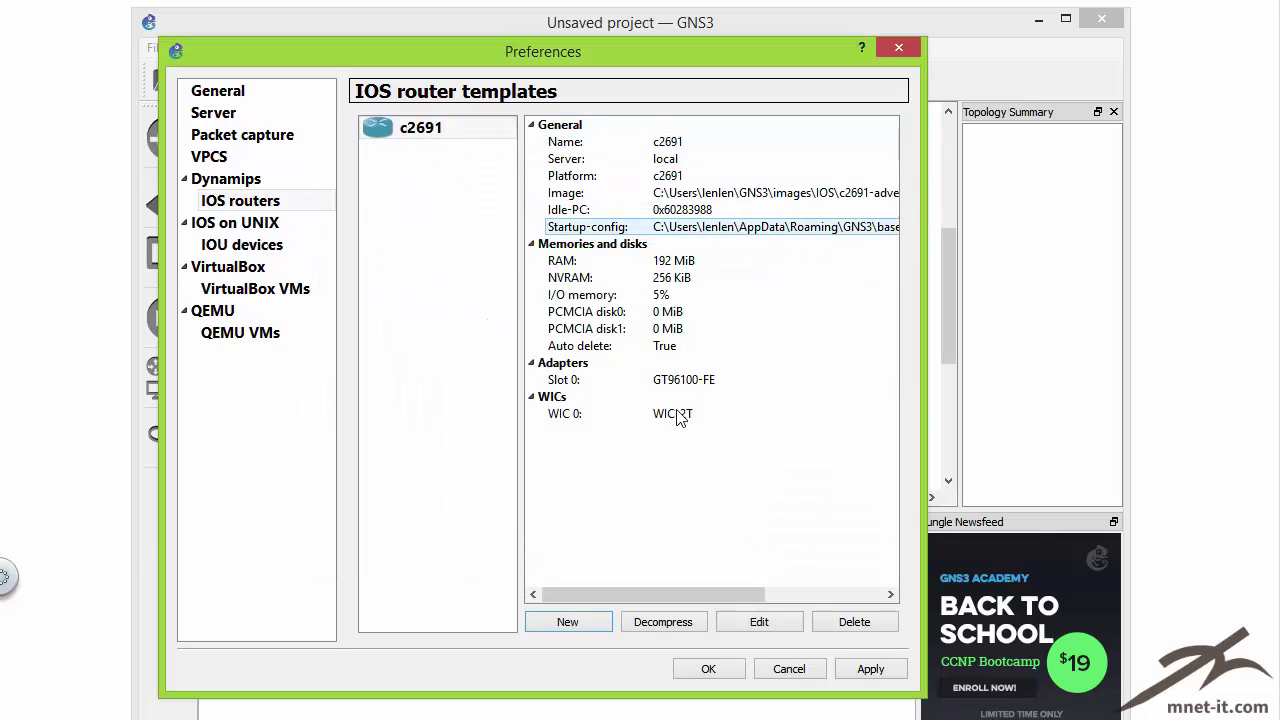
left_click(426, 146)
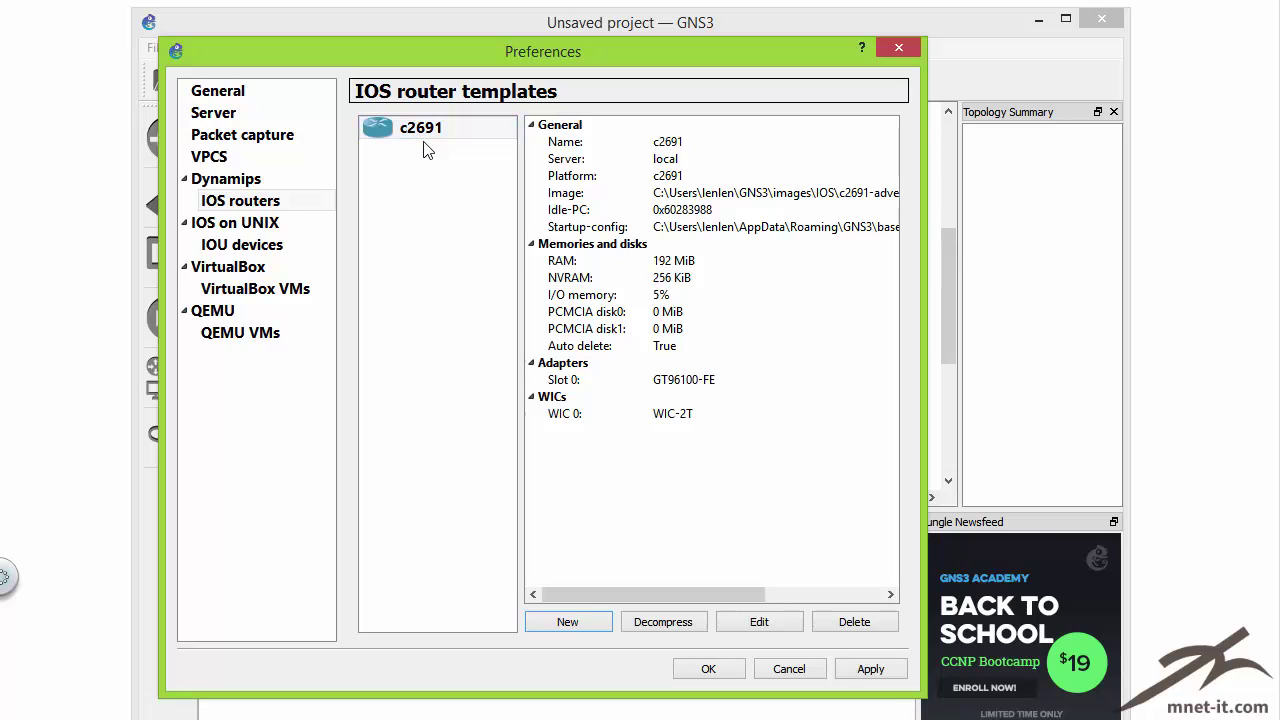
left_click(423, 131)
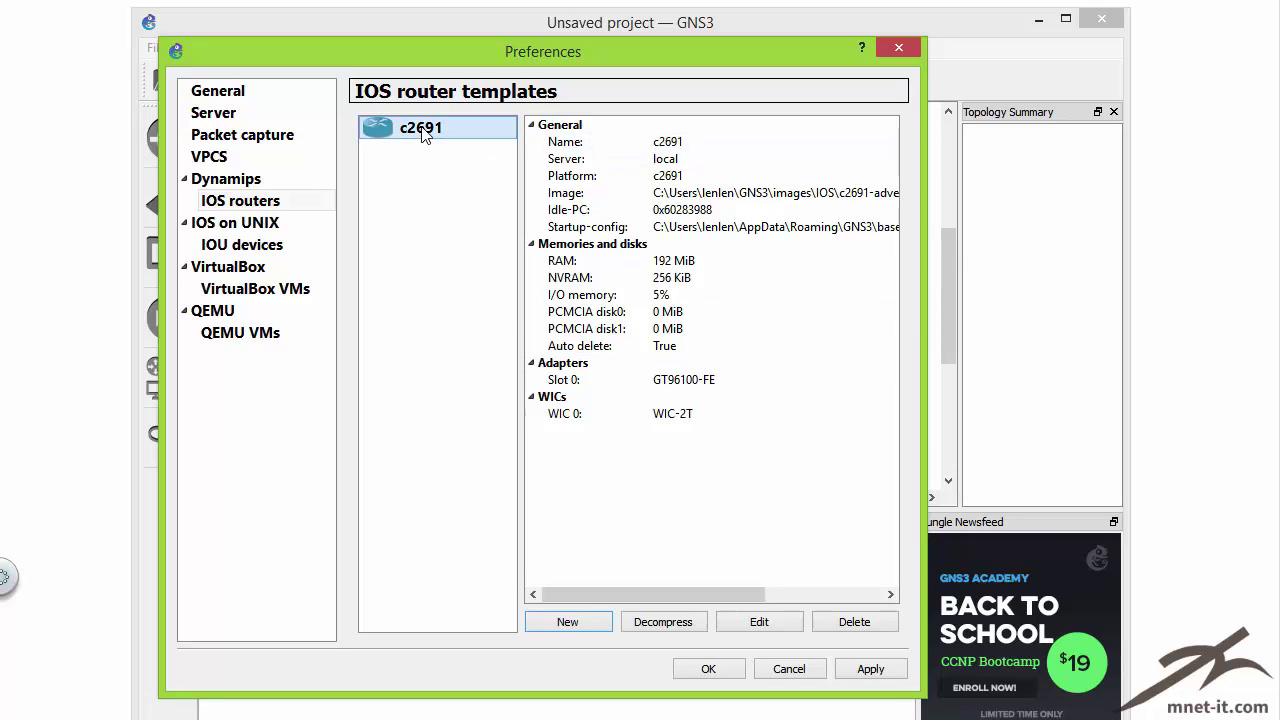
Step: Switch to the GNS3 IOS folder in File Explorer and reposition its window over the Preferences dialog to view the IOS image files
left_click_drag(501, 59, 536, 71)
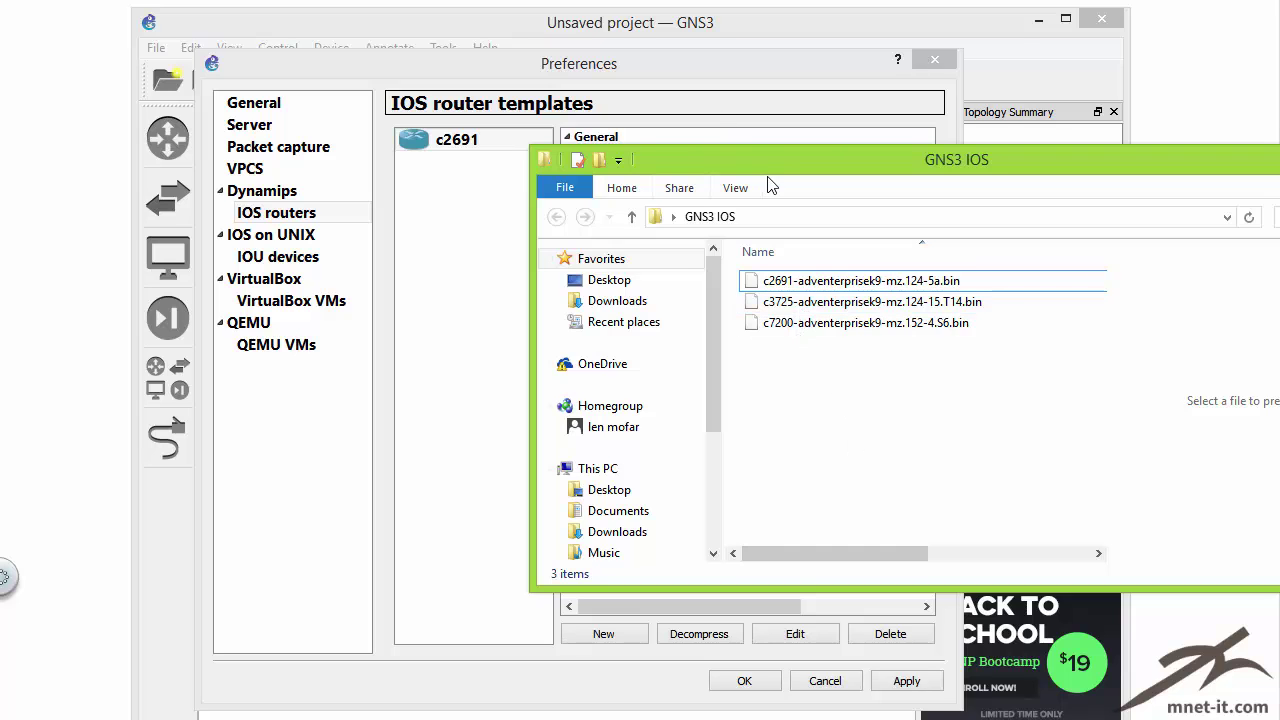
left_click_drag(767, 165, 621, 253)
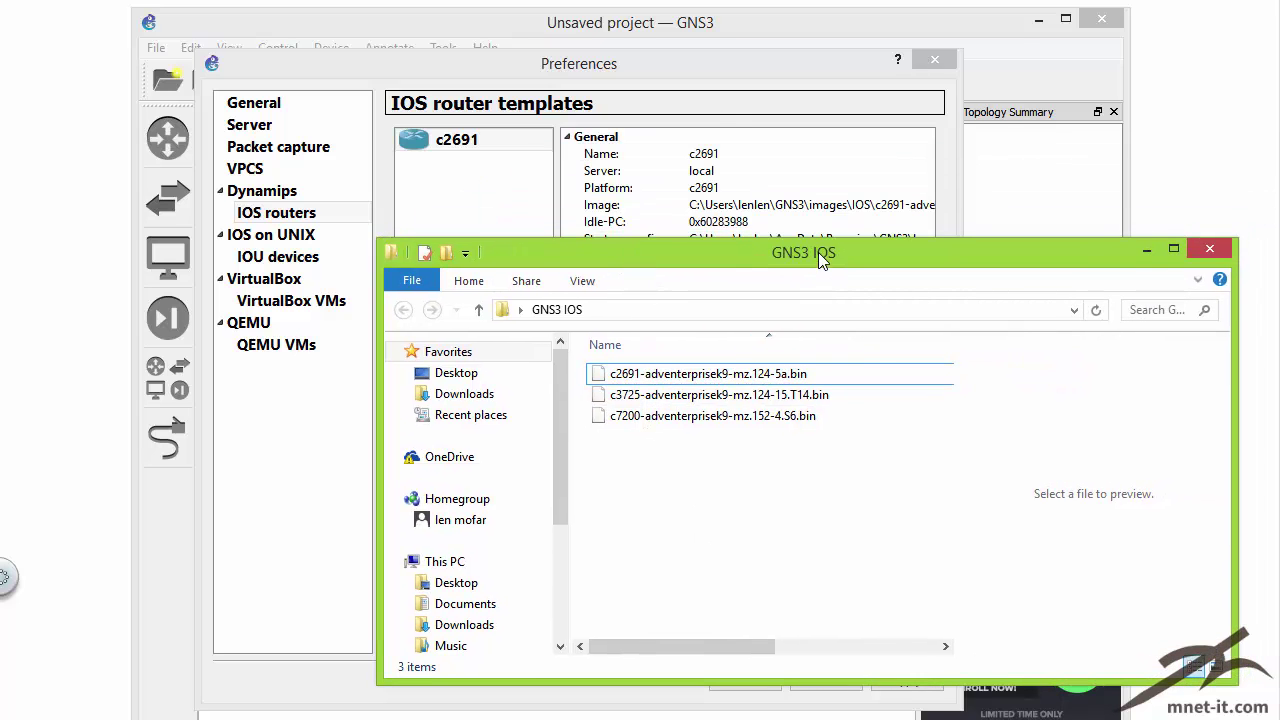
left_click_drag(816, 250, 570, 266)
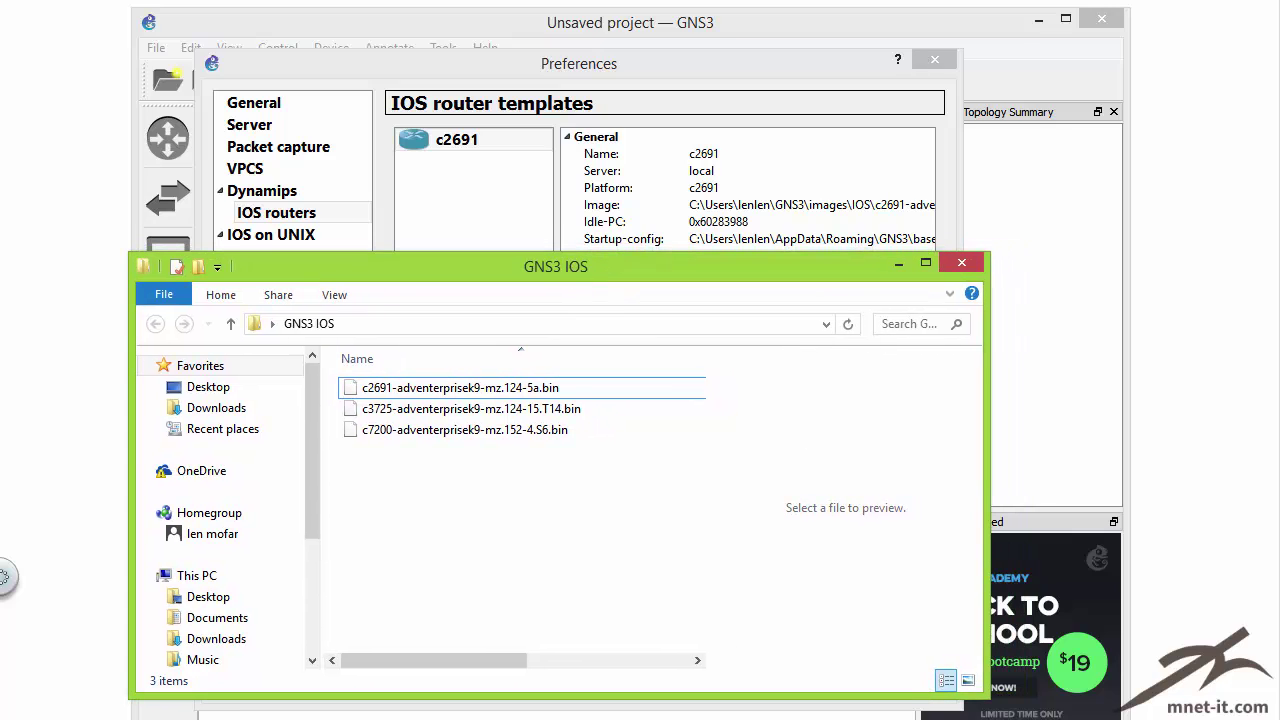